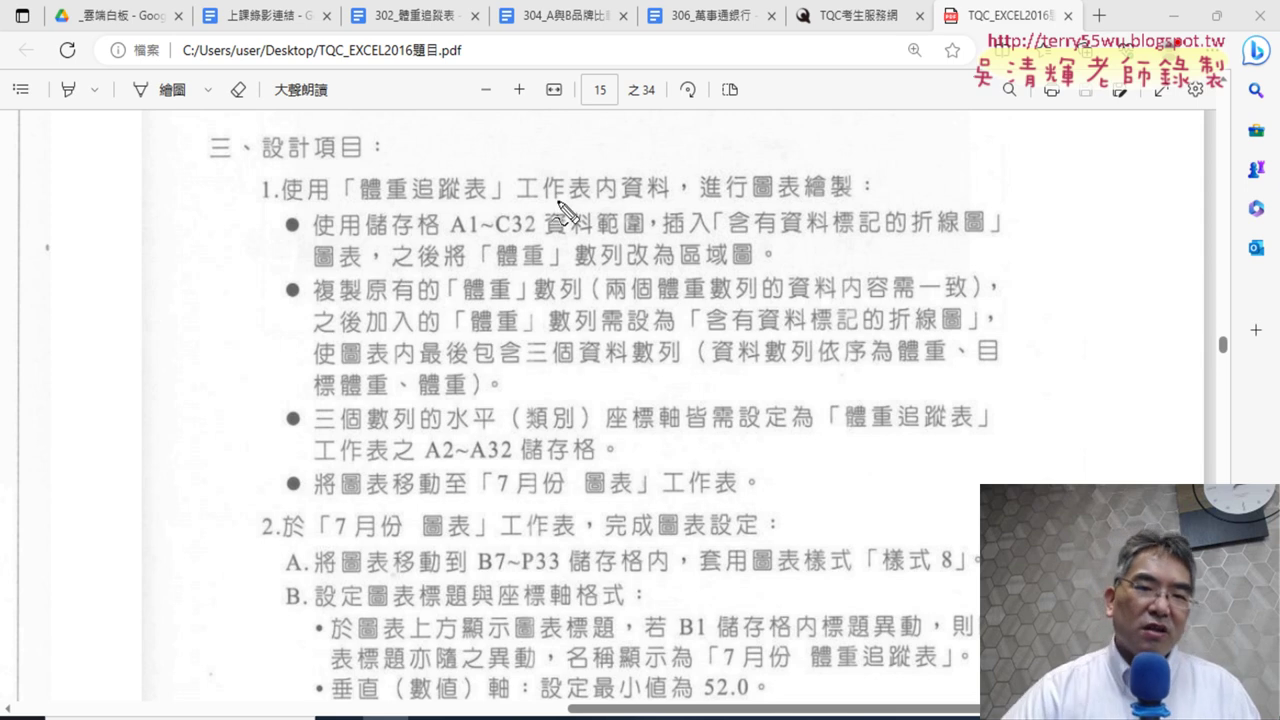
Step: Underline the sheet name 體重追蹤表 in the task PDF, clear the ink, and switch to the EXD03 workbook
{"action": "left_click_drag", "start_coordinate": [363, 209], "coordinate": [567, 205]}
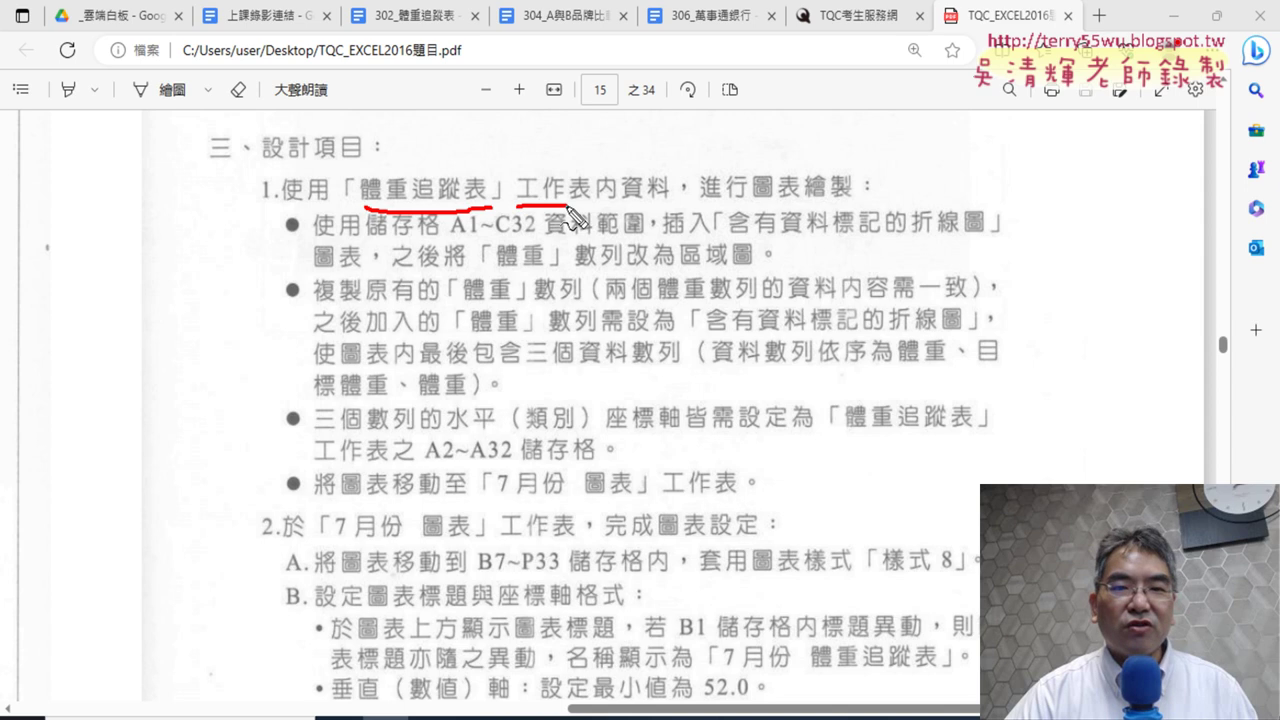
{"action": "mouse_move", "coordinate": [350, 206]}
{"action": "left_mouse_down"}
{"action": "mouse_move", "coordinate": [437, 164]}
{"action": "mouse_move", "coordinate": [490, 208]}
{"action": "left_mouse_up"}
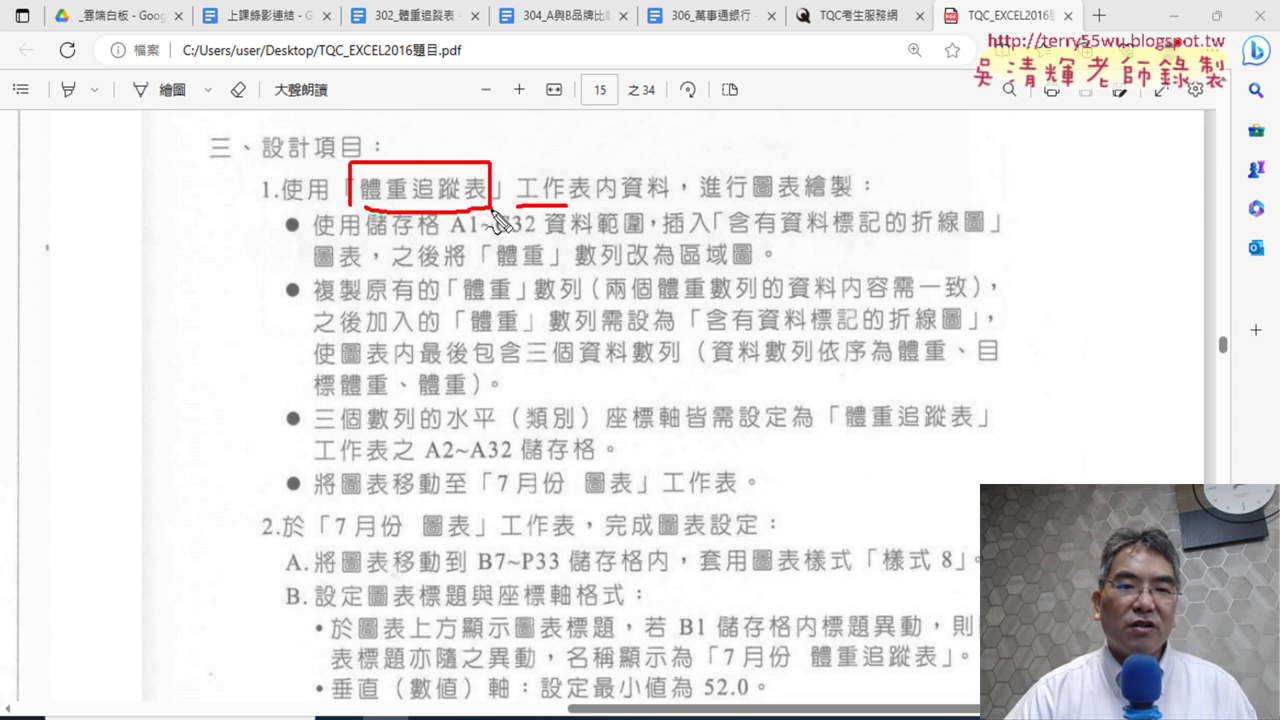
{"action": "key", "text": "Escape"}
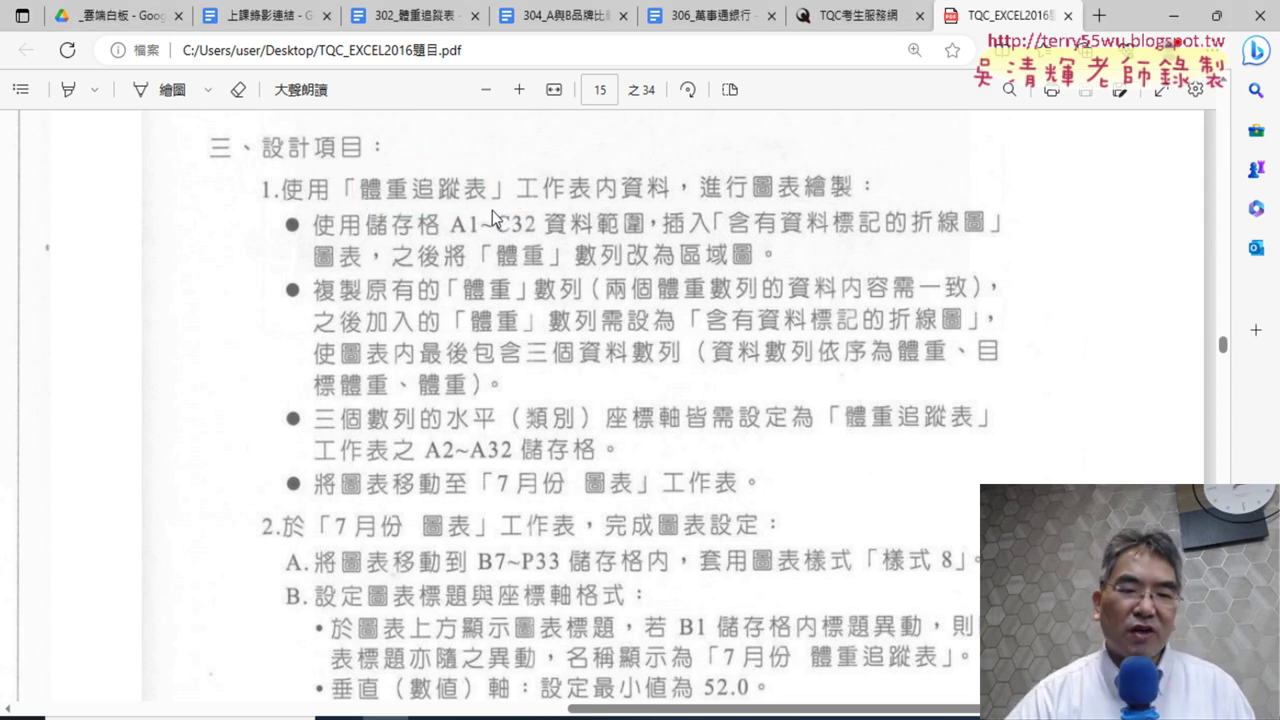
{"action": "left_click", "coordinate": [707, 717]}
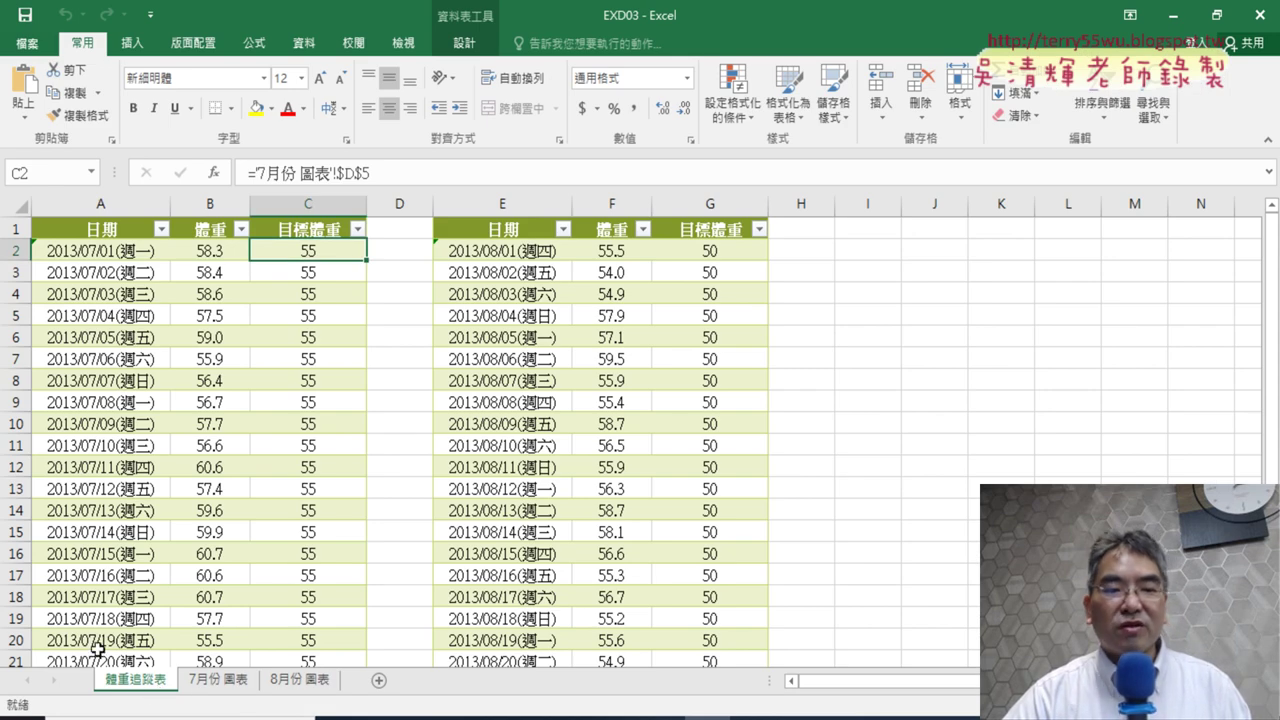
Step: Minimize Excel to bring the exam PDF in Edge back into view
{"action": "left_click", "coordinate": [1172, 15]}
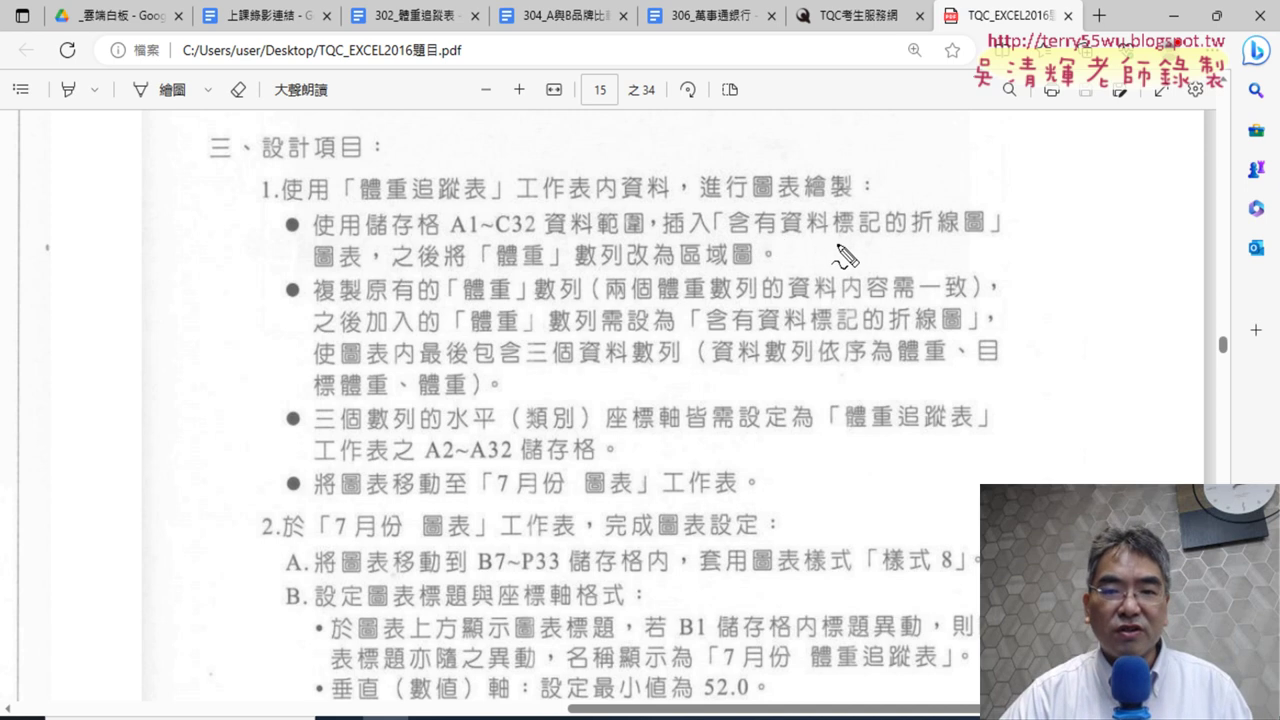
Step: Underline 含有資料標記的折線圖, 體重 and 區域圖 in the requirement, clear the ink, and return to Excel
{"action": "left_click_drag", "start_coordinate": [876, 240], "coordinate": [753, 241]}
{"action": "left_click_drag", "start_coordinate": [920, 238], "coordinate": [1003, 236]}
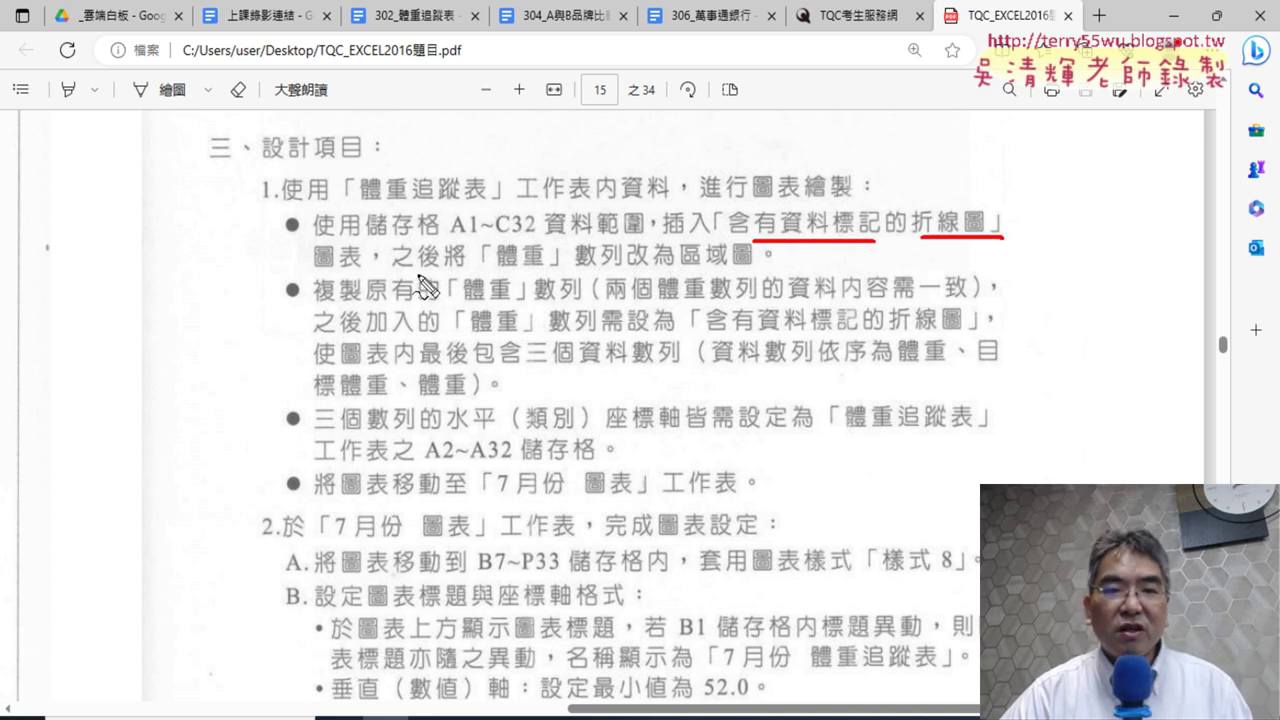
{"action": "left_click_drag", "start_coordinate": [498, 268], "coordinate": [548, 268]}
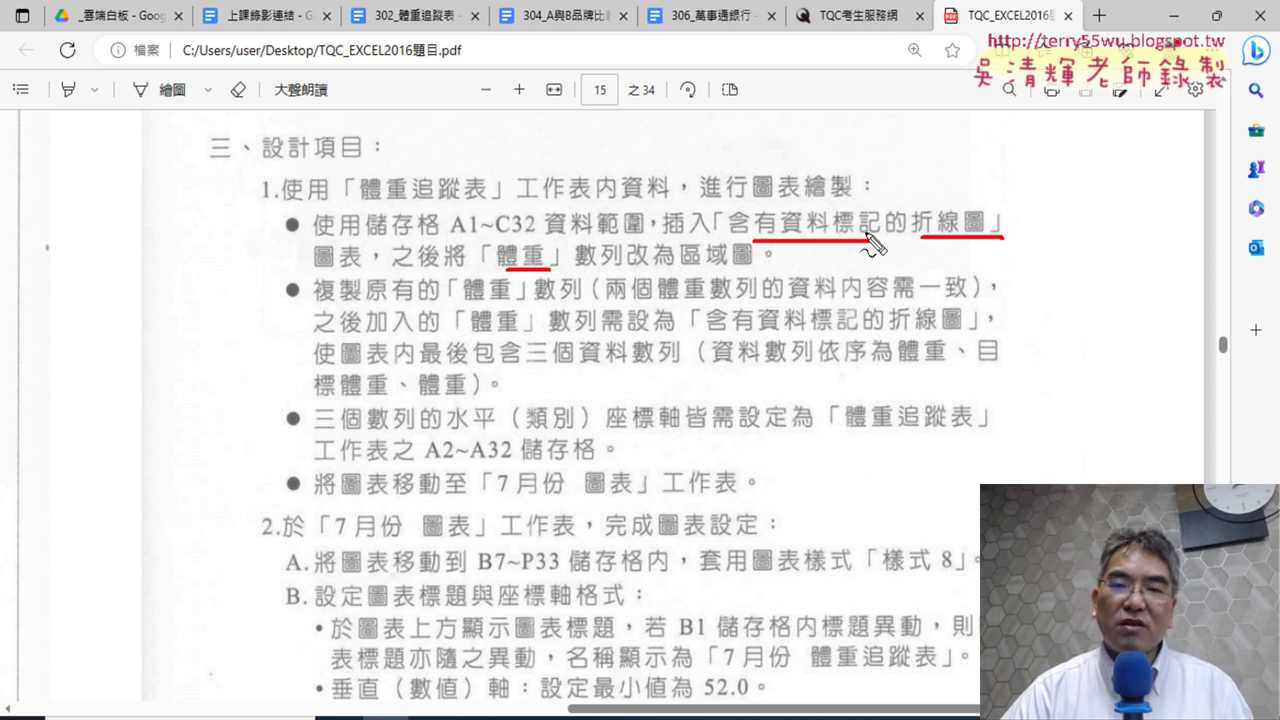
{"action": "mouse_move", "coordinate": [1088, 210]}
{"action": "left_mouse_down"}
{"action": "mouse_move", "coordinate": [1016, 226]}
{"action": "mouse_move", "coordinate": [1050, 228]}
{"action": "left_mouse_up"}
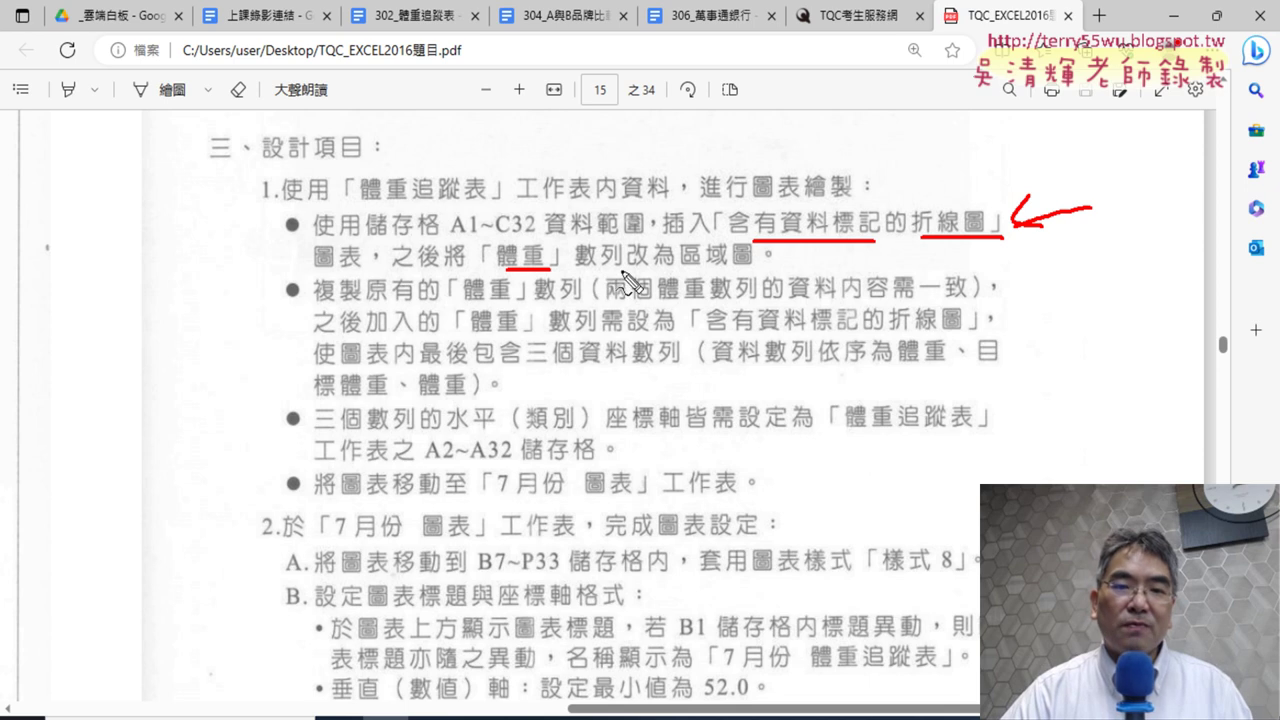
{"action": "left_click_drag", "start_coordinate": [680, 268], "coordinate": [752, 268]}
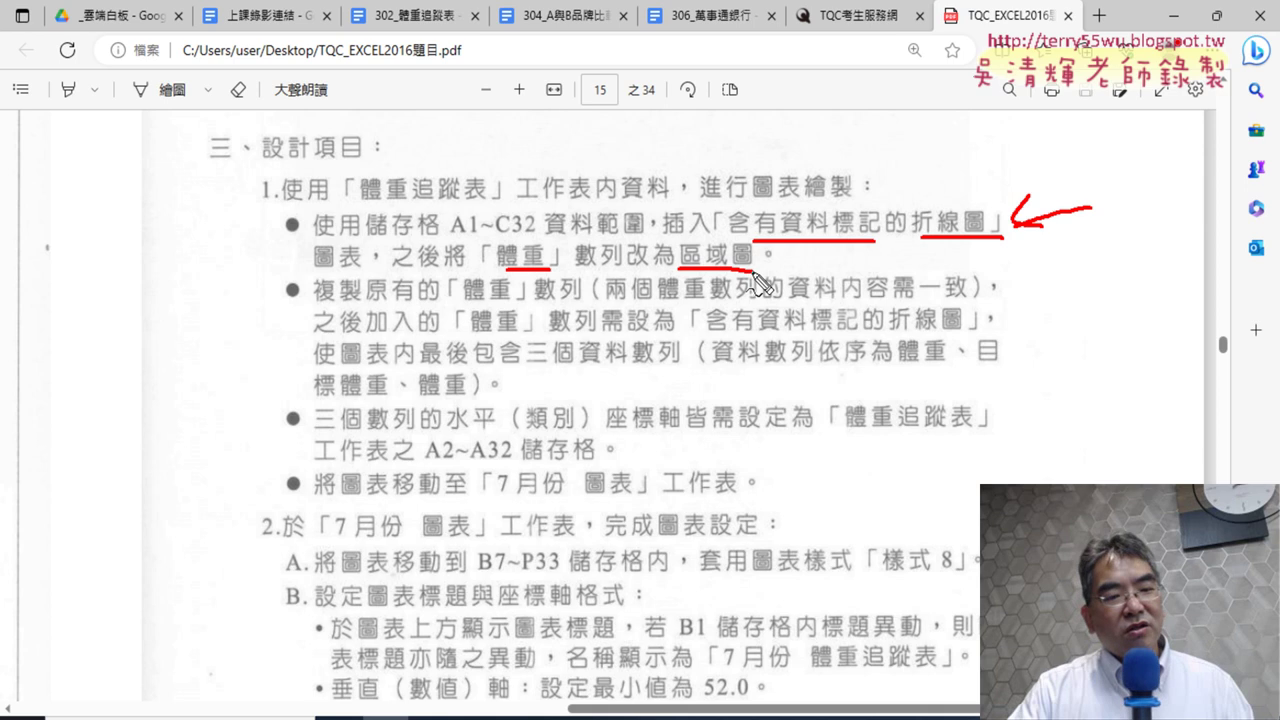
{"action": "key", "text": "Escape"}
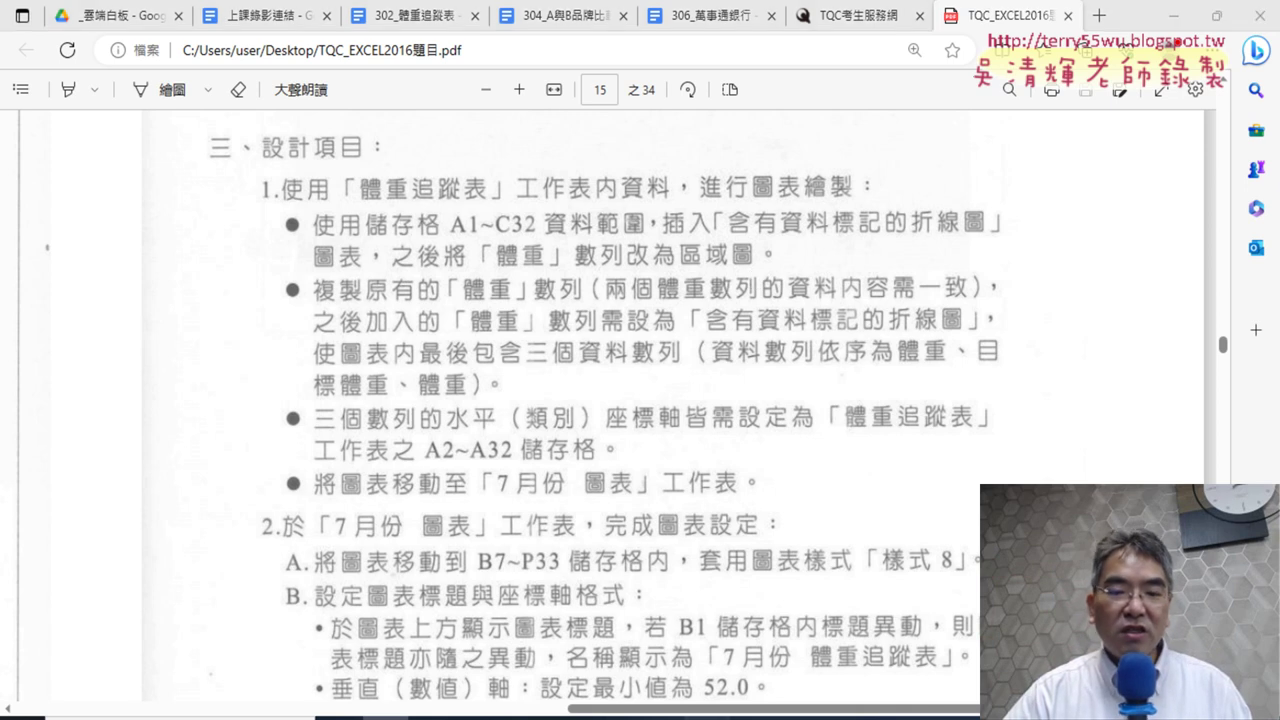
{"action": "key", "text": "alt+Tab"}
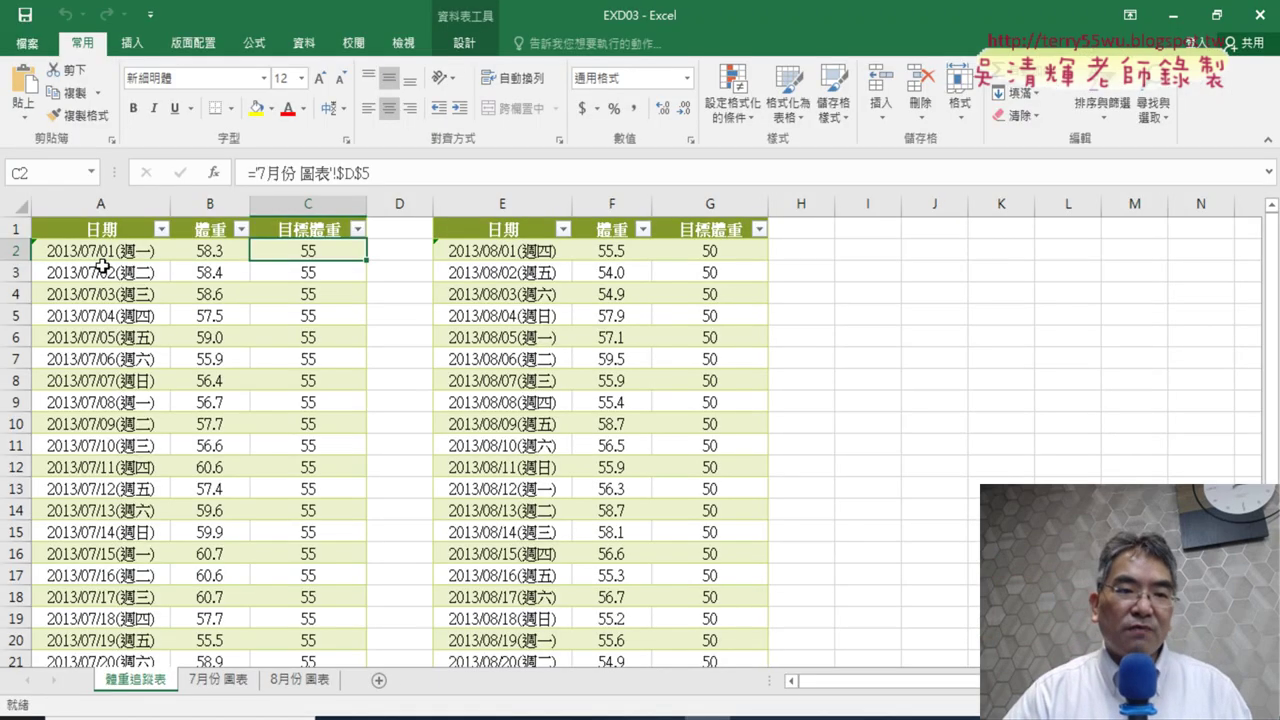
Step: Select cell B5 in the 體重追蹤表 data and show the Insert ribbon commands
{"action": "left_click", "coordinate": [96, 226]}
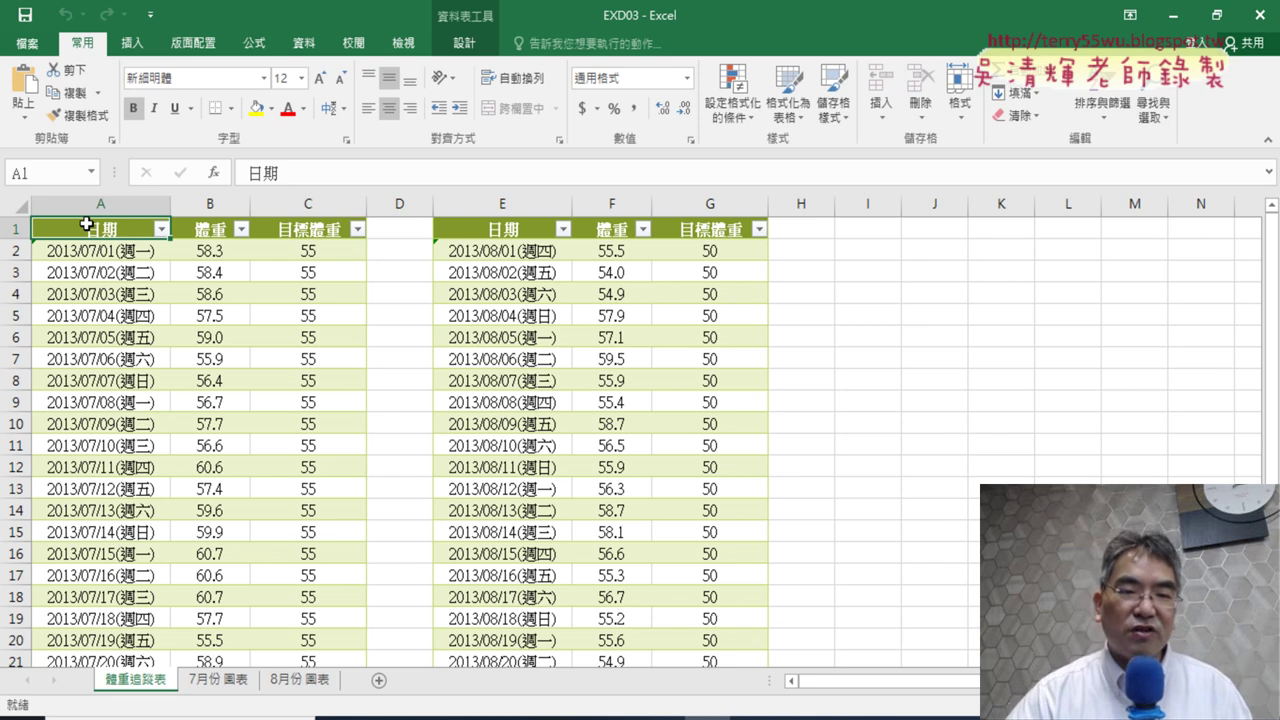
{"action": "left_click", "coordinate": [186, 314]}
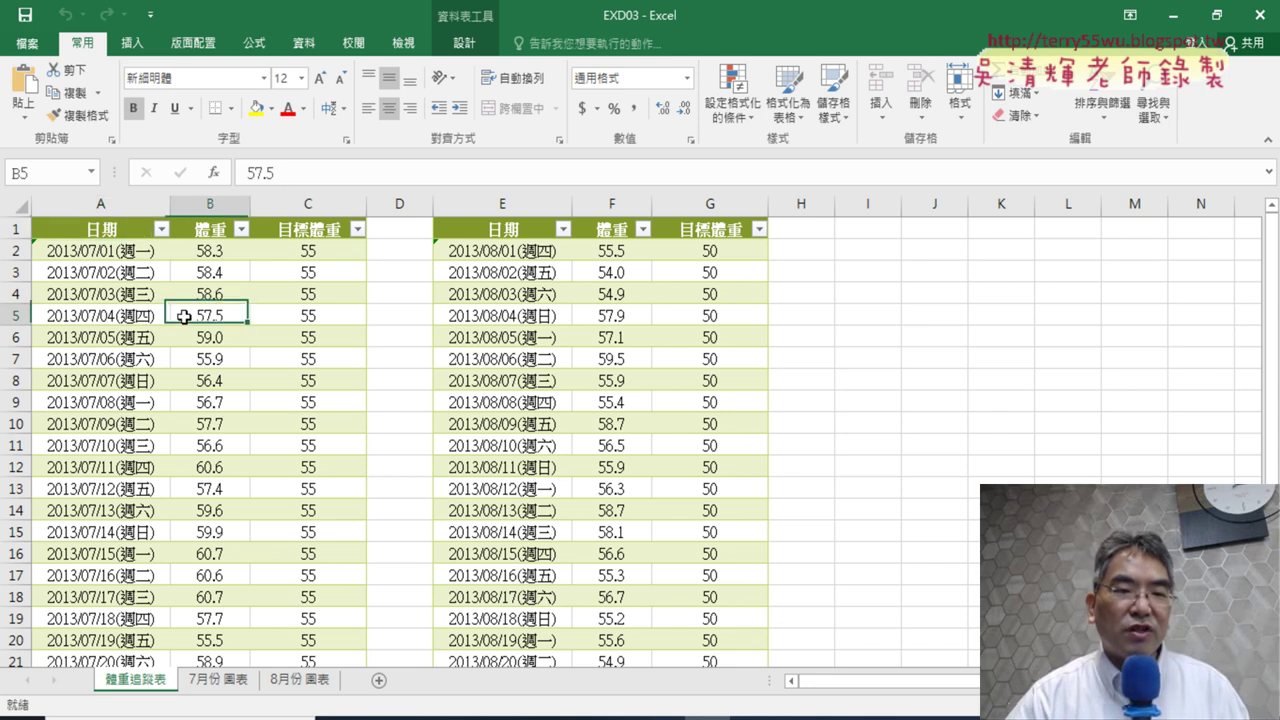
{"action": "left_click", "coordinate": [135, 45]}
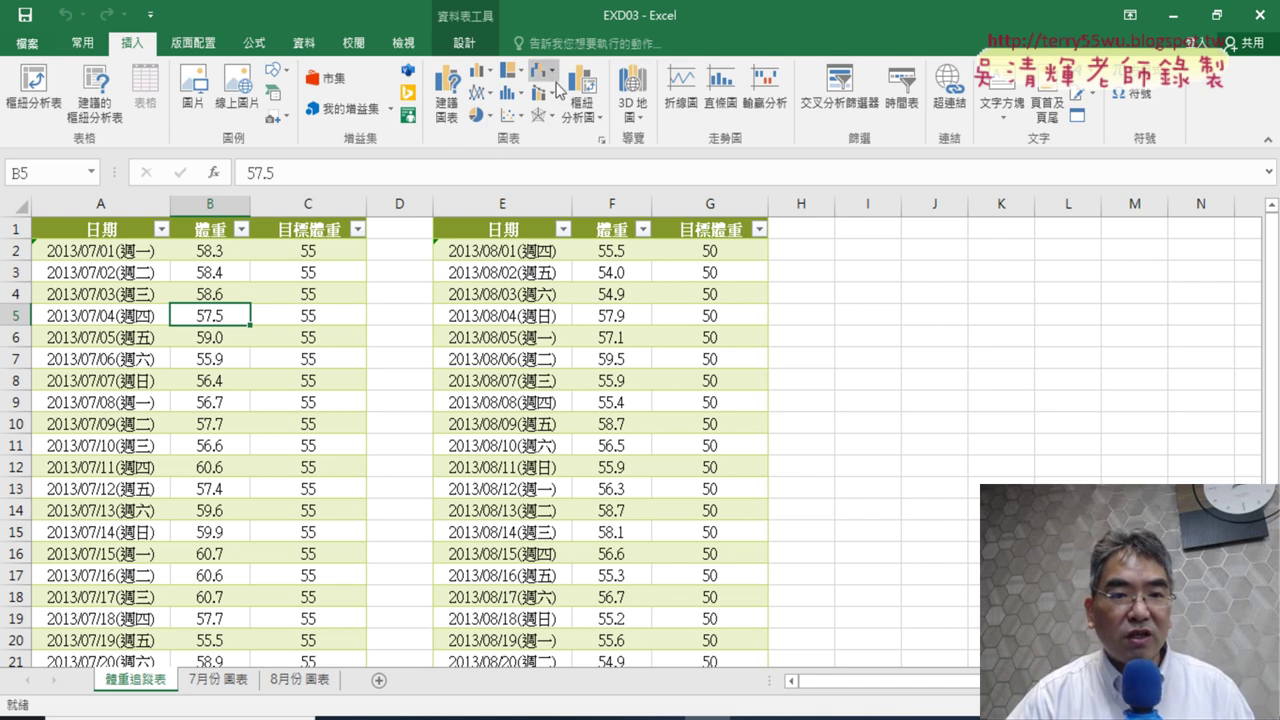
Step: Browse the Line/Area chart gallery, then open the Insert Chart dialog from the Charts group launcher
{"action": "left_click", "coordinate": [489, 94]}
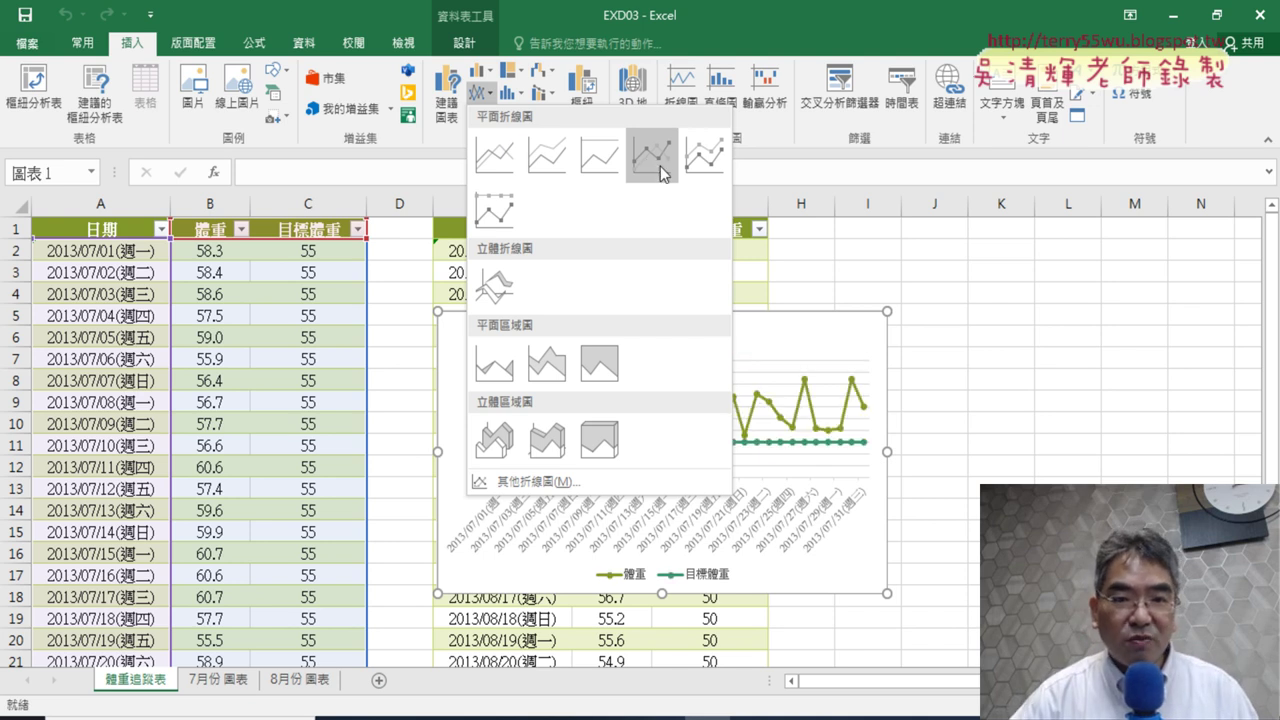
{"action": "left_click", "coordinate": [735, 8]}
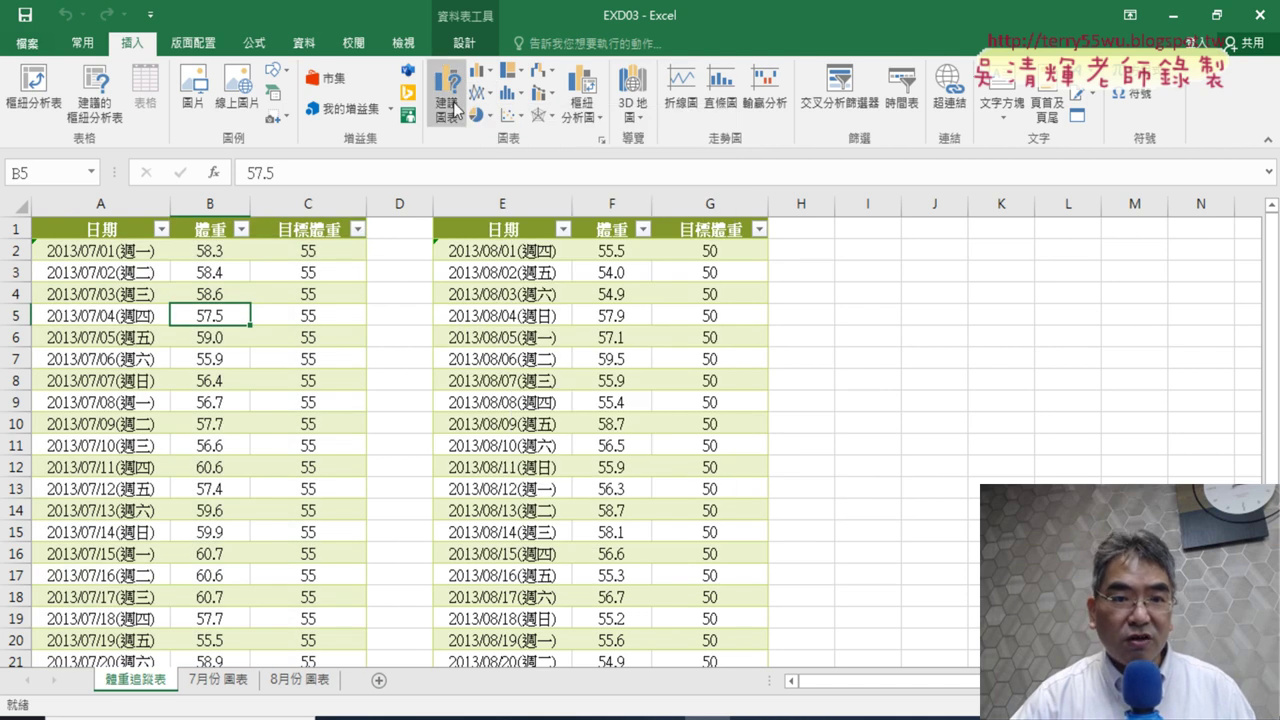
{"action": "left_click", "coordinate": [488, 94]}
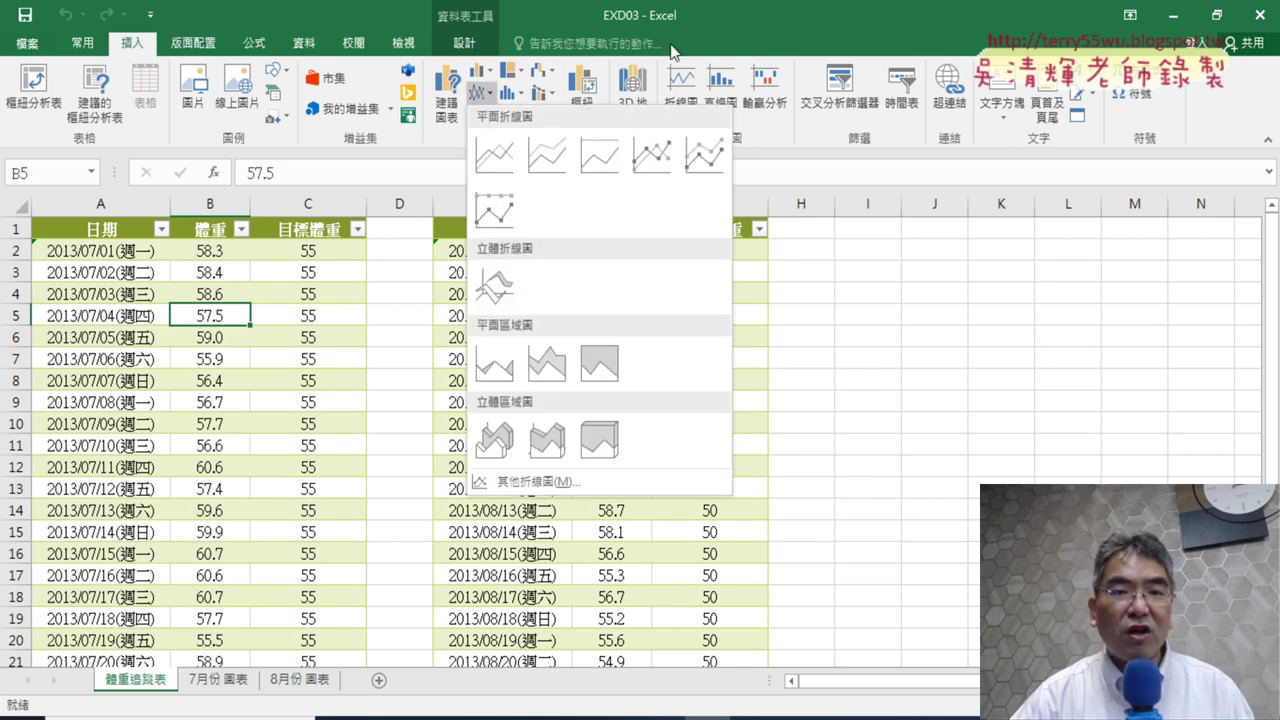
{"action": "left_click", "coordinate": [765, 8]}
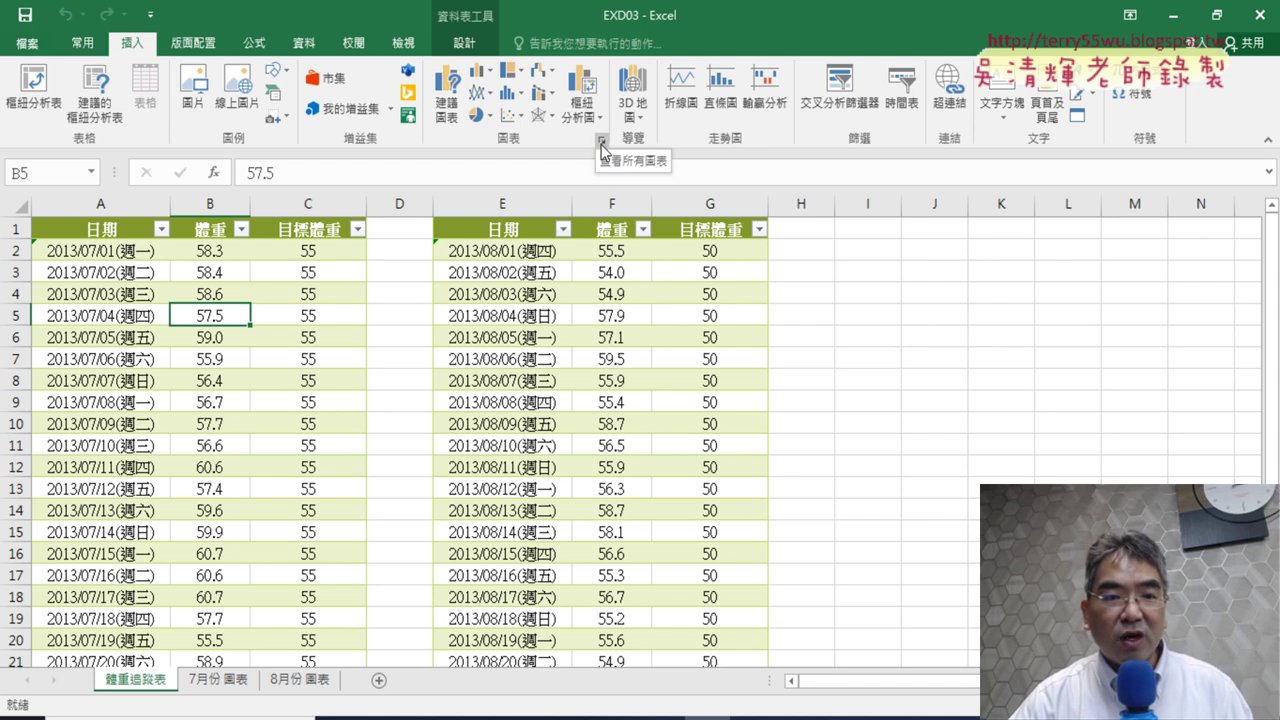
{"action": "left_click", "coordinate": [601, 143]}
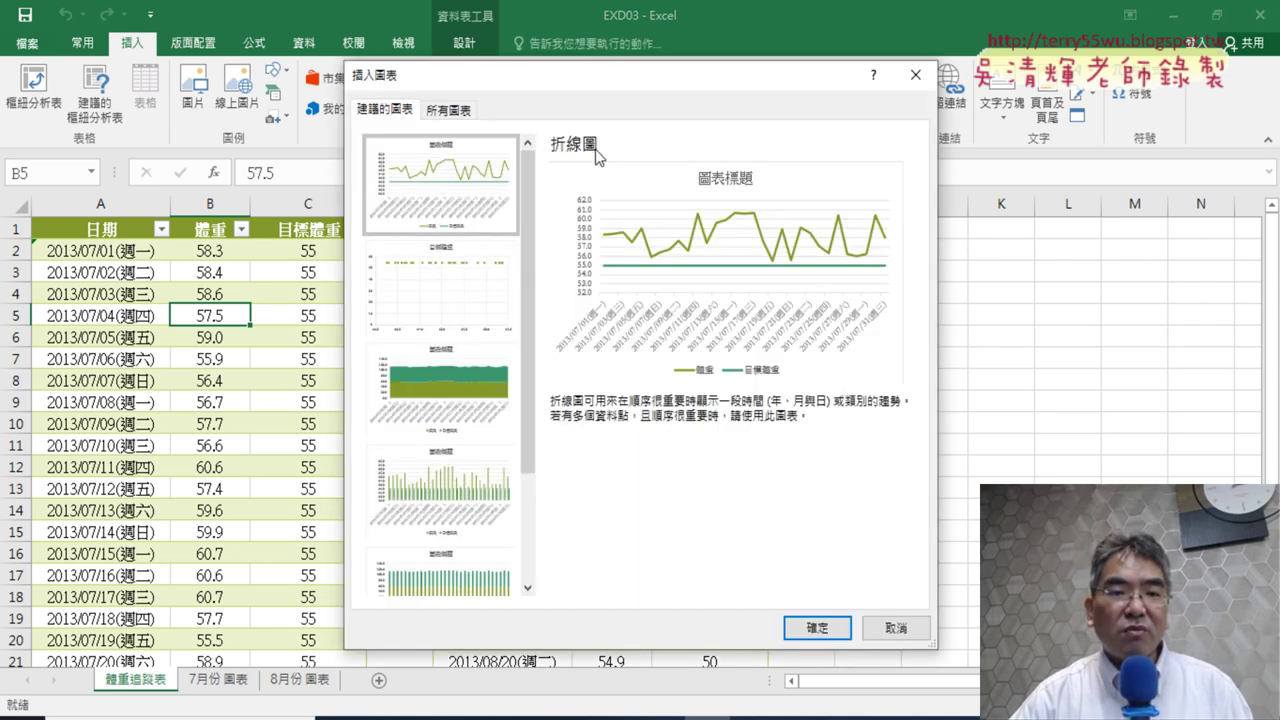
Step: Switch the Insert Chart dialog to All Charts and the 折線圖 category, then reposition the dialog
{"action": "left_click", "coordinate": [466, 112]}
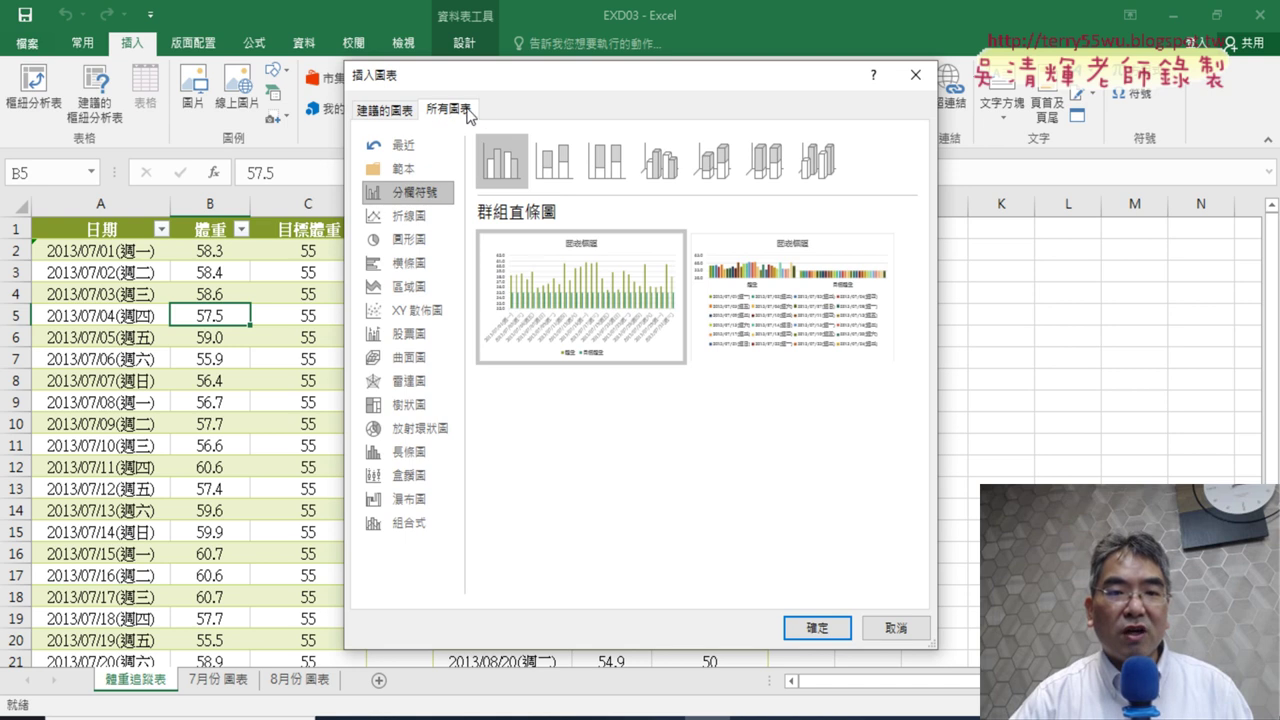
{"action": "left_click", "coordinate": [397, 118]}
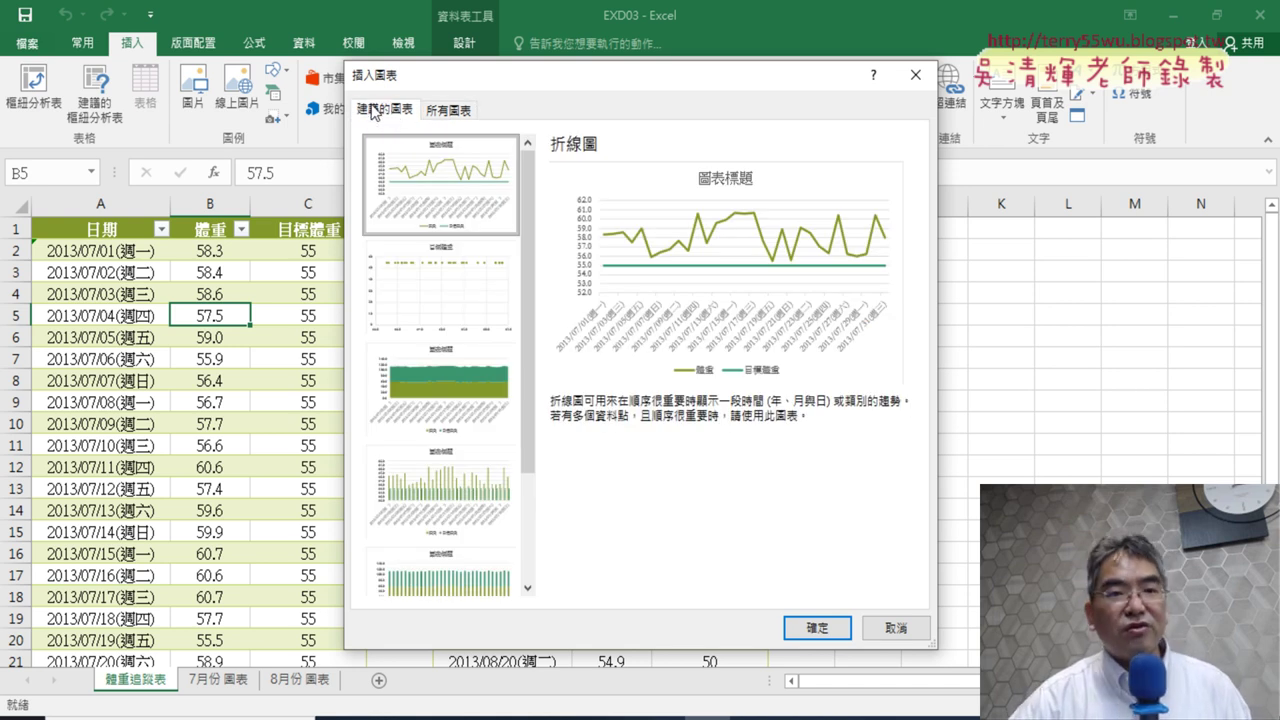
{"action": "left_click", "coordinate": [463, 111]}
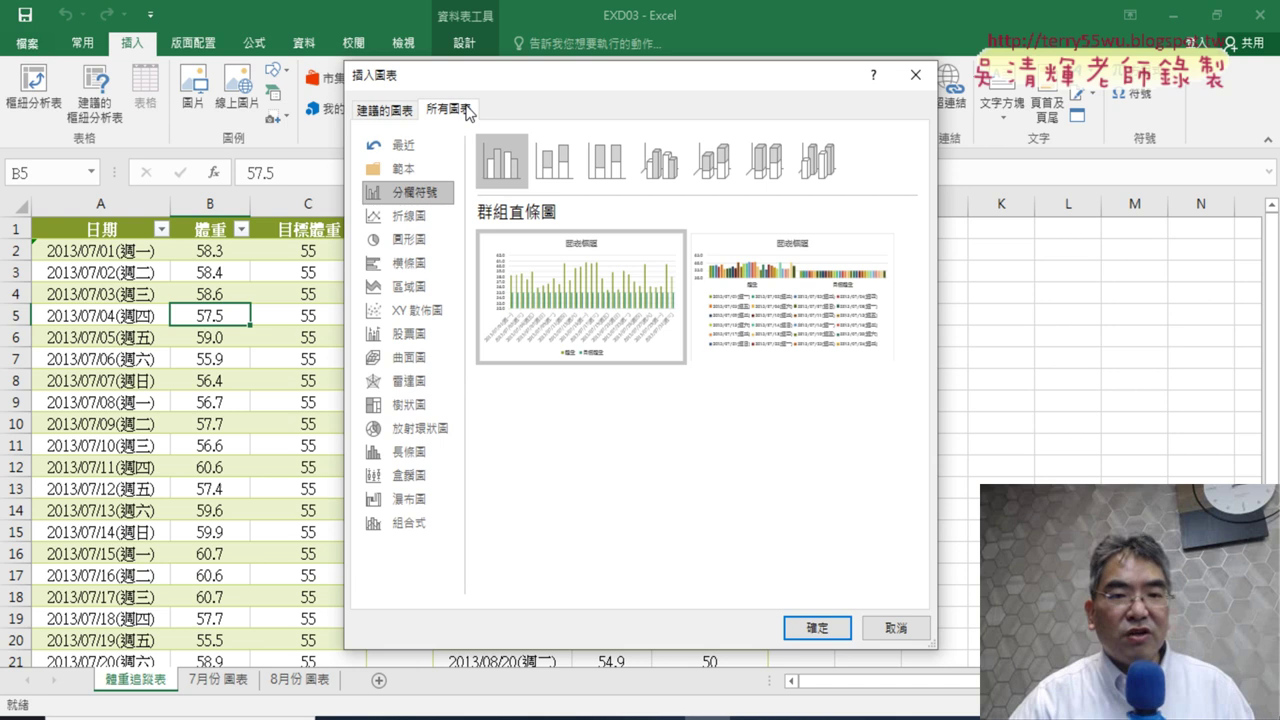
{"action": "left_click", "coordinate": [424, 222]}
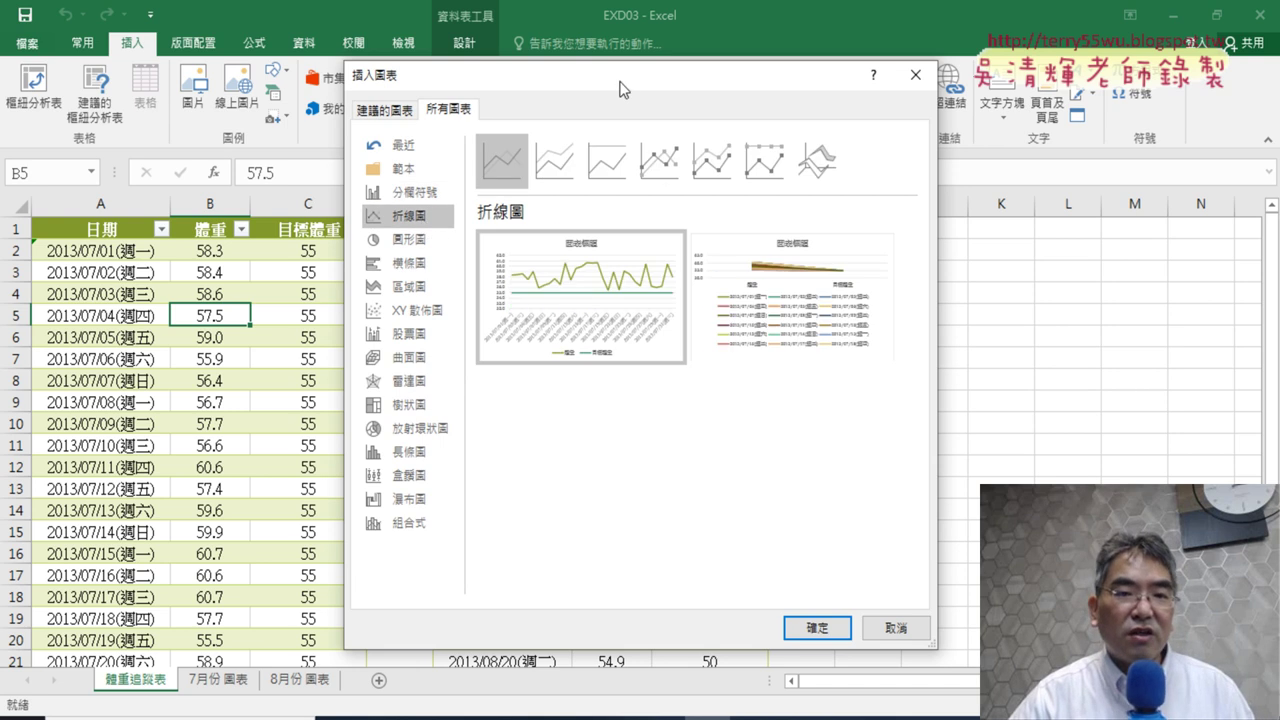
{"action": "left_click_drag", "start_coordinate": [620, 90], "coordinate": [643, 175]}
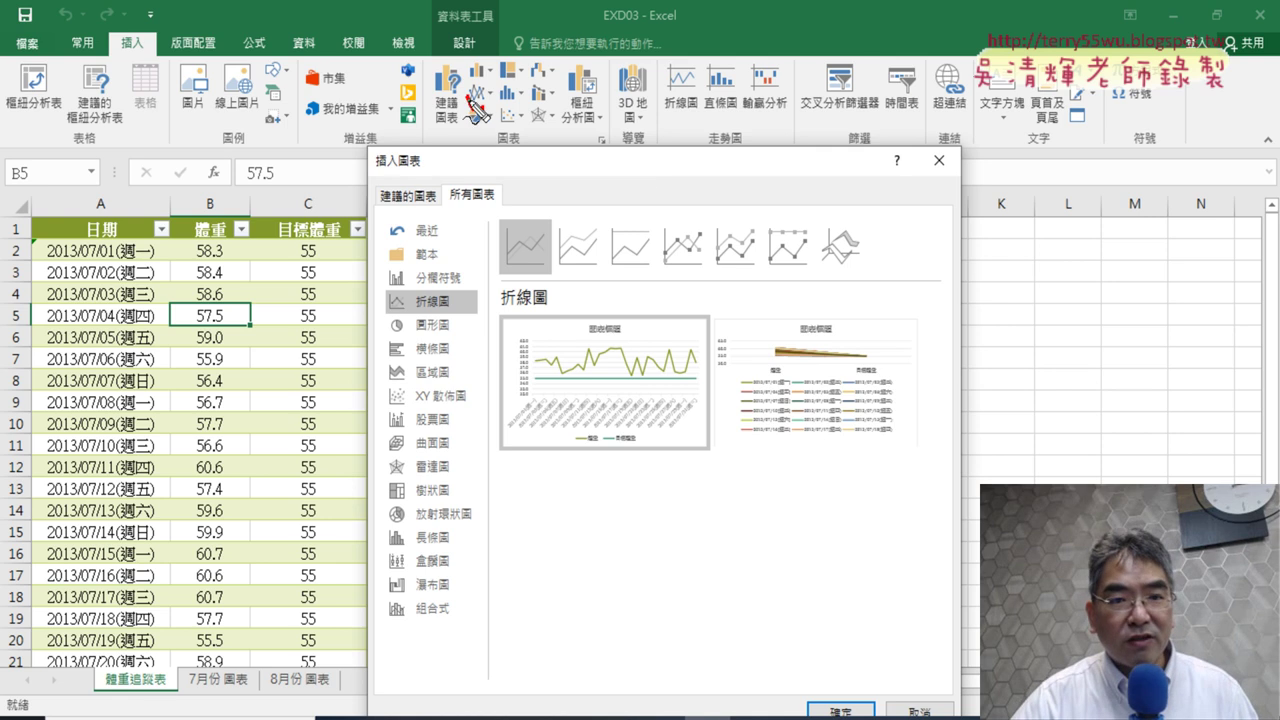
Step: Circle the line chart command, dialog launcher and line-with-markers style with the pen, then clear the marks
{"action": "left_click_drag", "start_coordinate": [478, 108], "coordinate": [474, 106]}
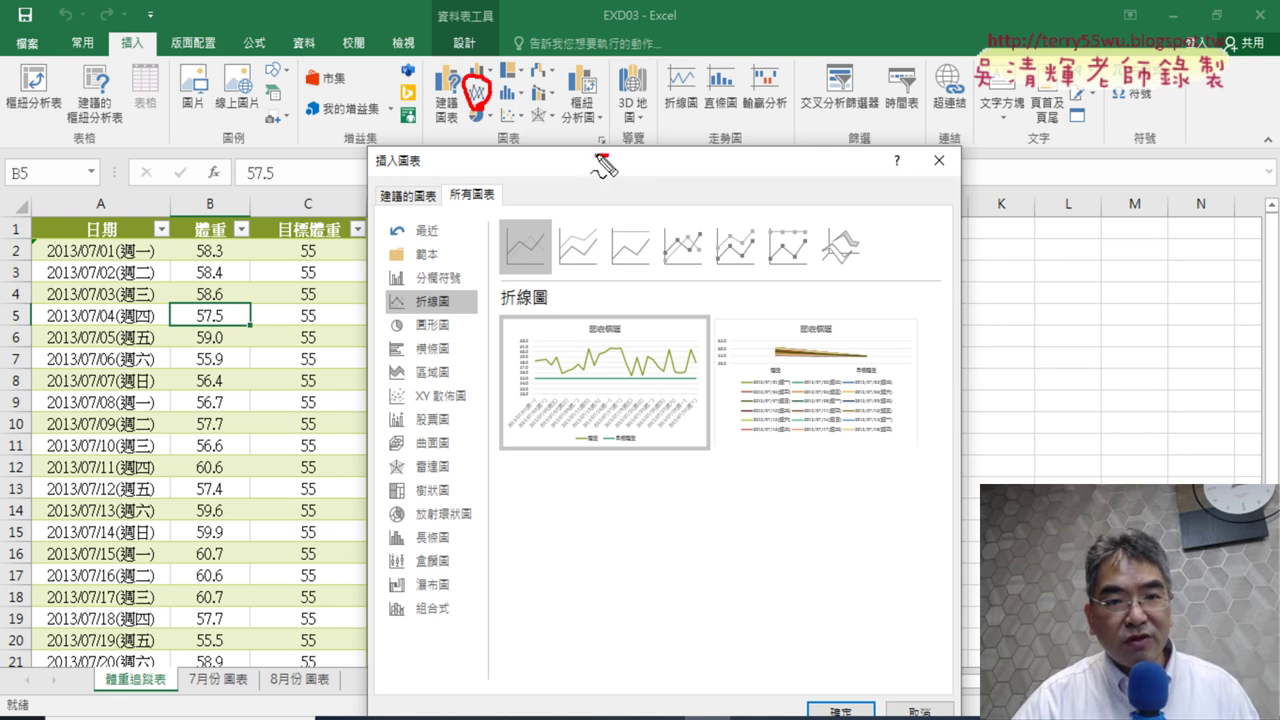
{"action": "left_click_drag", "start_coordinate": [598, 130], "coordinate": [600, 152]}
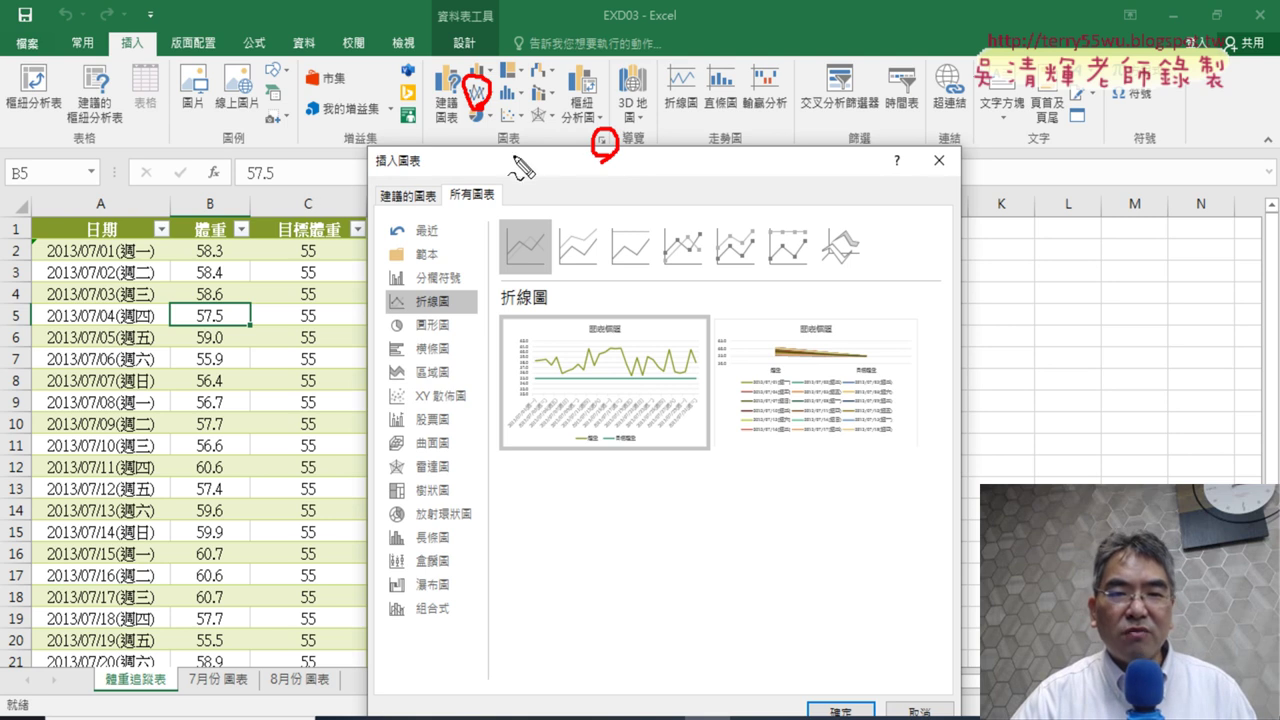
{"action": "mouse_move", "coordinate": [513, 155]}
{"action": "left_mouse_down"}
{"action": "mouse_move", "coordinate": [592, 133]}
{"action": "mouse_move", "coordinate": [586, 142]}
{"action": "left_mouse_up"}
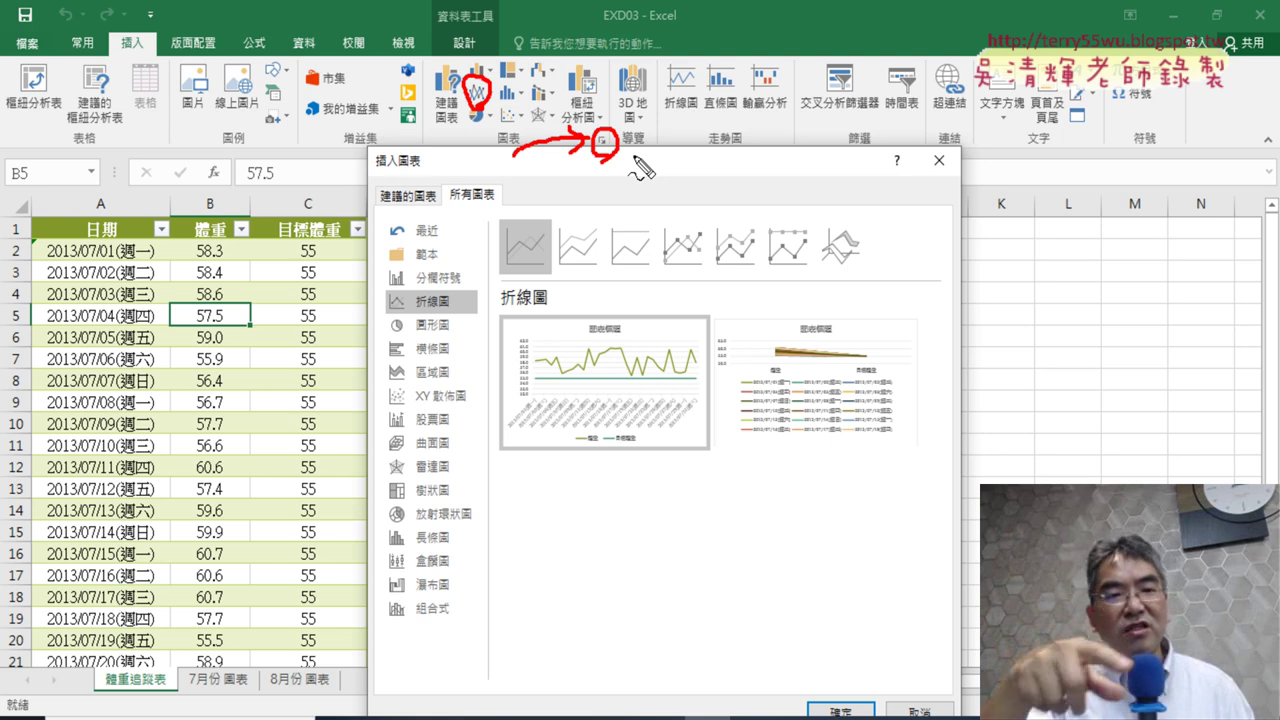
{"action": "left_click_drag", "start_coordinate": [462, 324], "coordinate": [448, 330]}
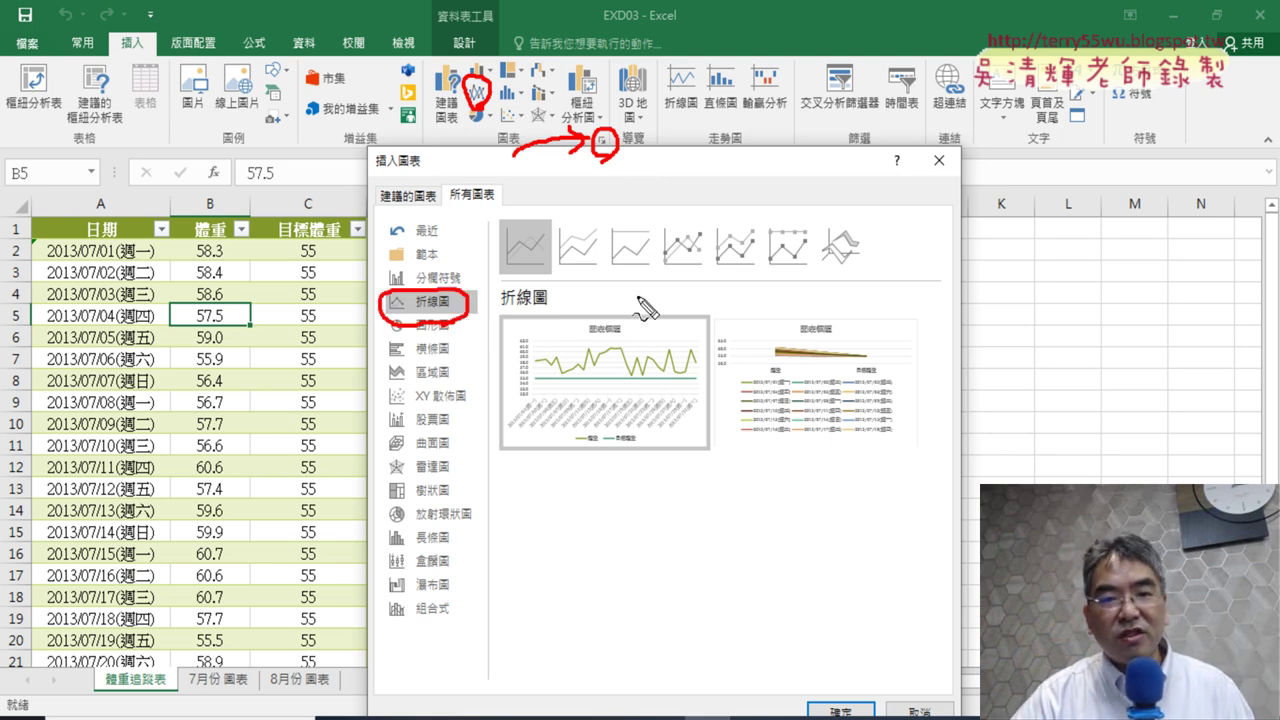
{"action": "left_click_drag", "start_coordinate": [657, 286], "coordinate": [686, 296]}
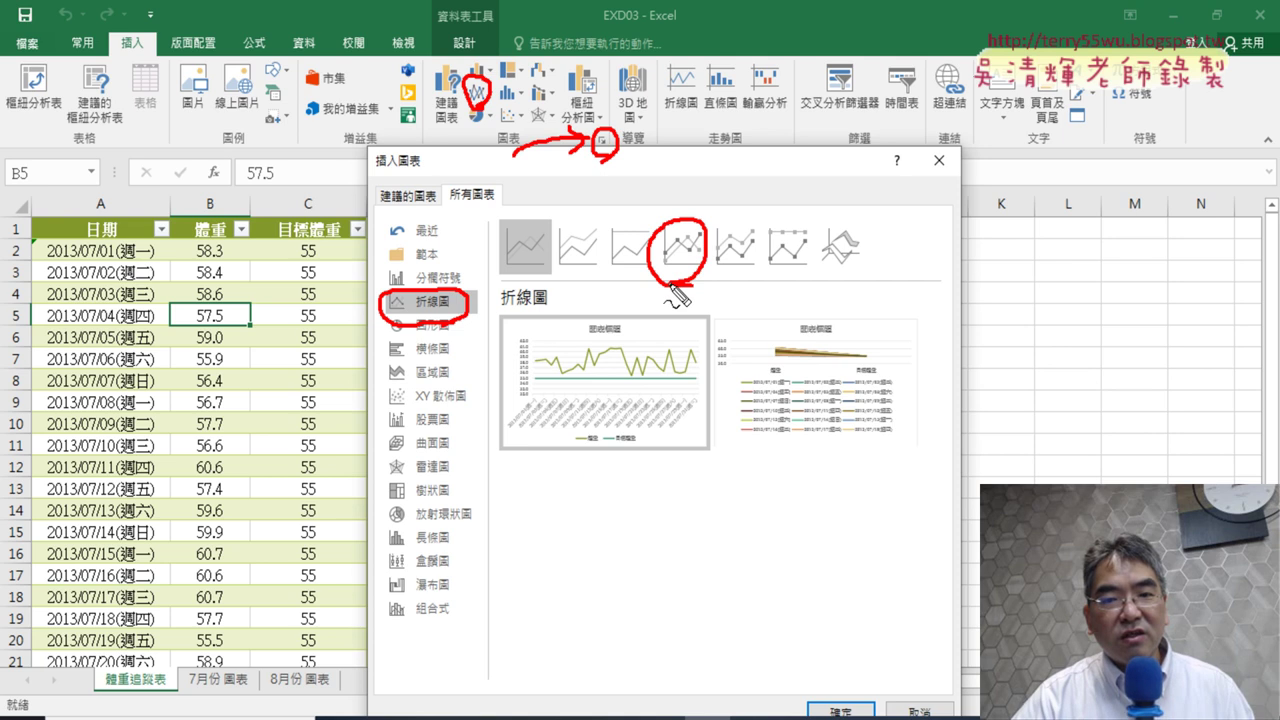
{"action": "key", "text": "Escape"}
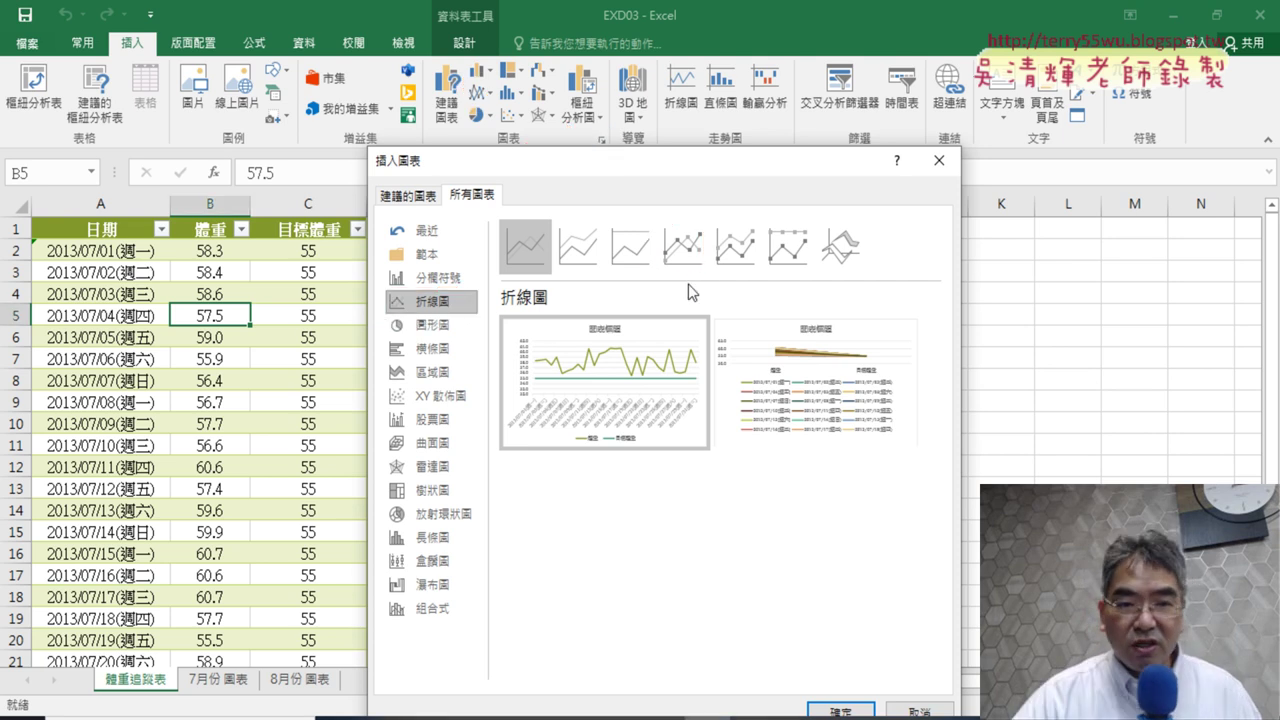
Step: Compare line subtypes, then insert a Line with Markers chart of 體重 and 目標體重
{"action": "left_click", "coordinate": [703, 259]}
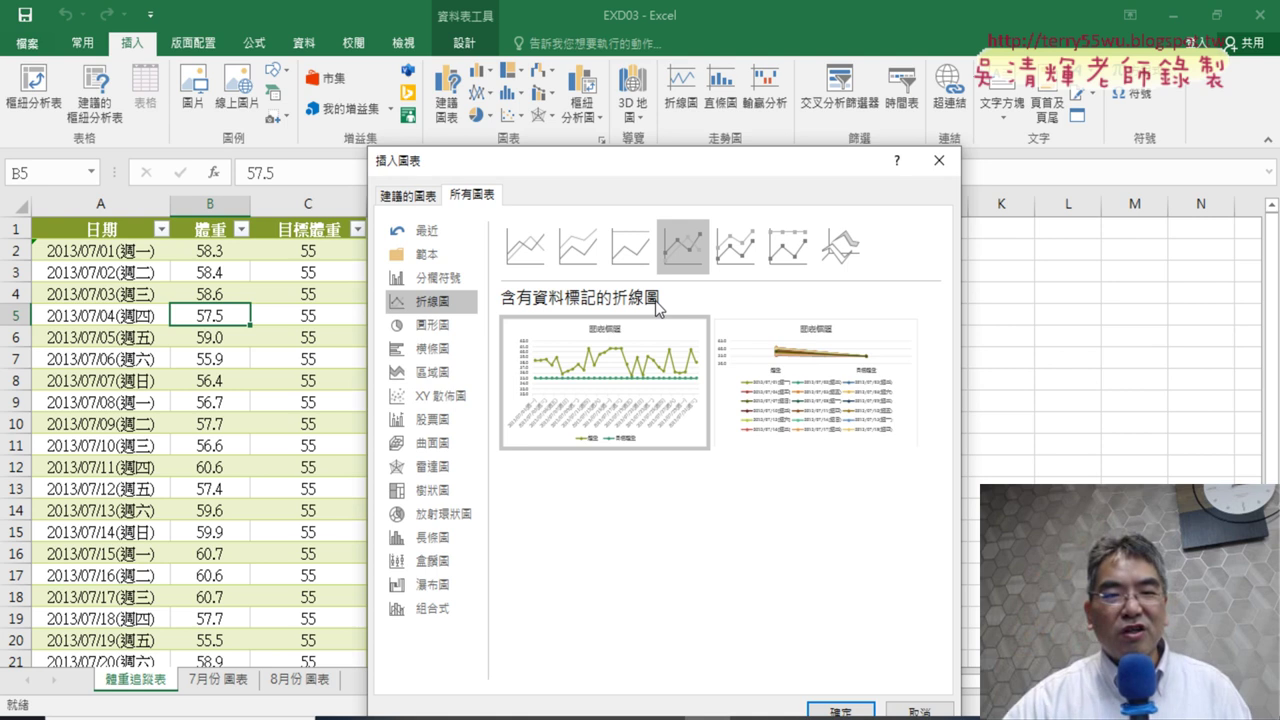
{"action": "left_click", "coordinate": [744, 260]}
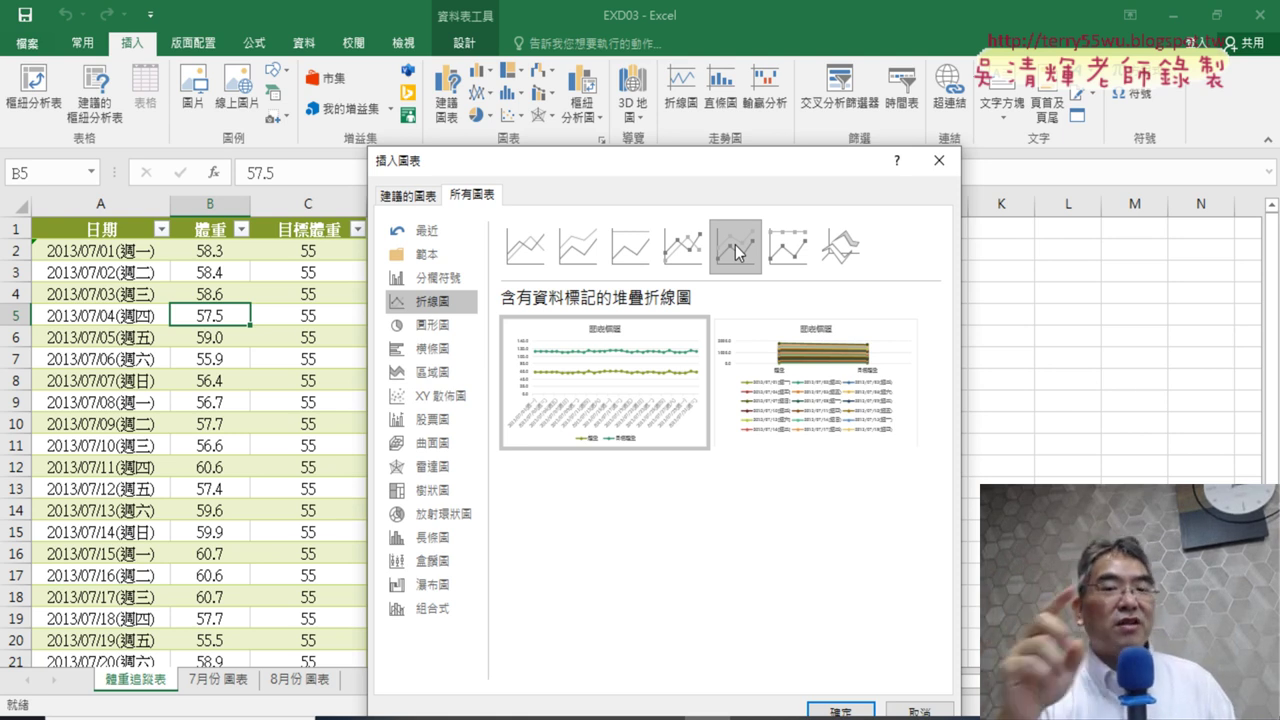
{"action": "left_click", "coordinate": [683, 245]}
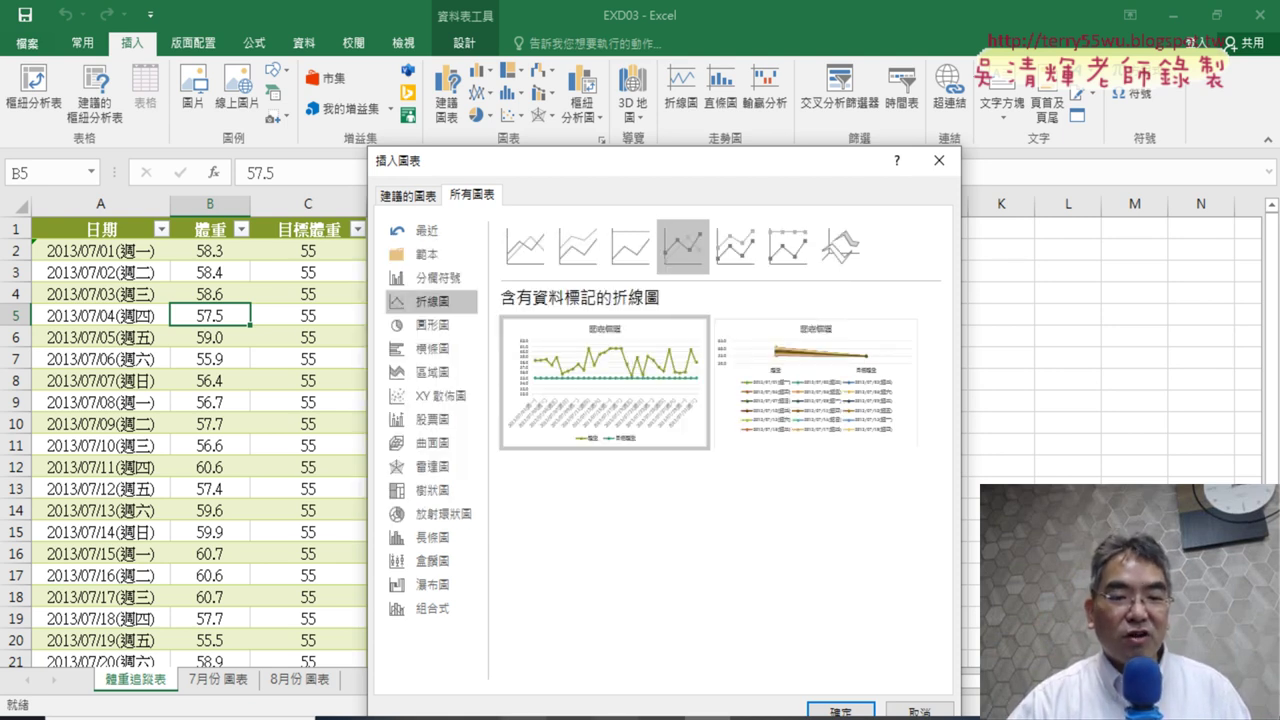
{"action": "key", "text": "alt+Tab"}
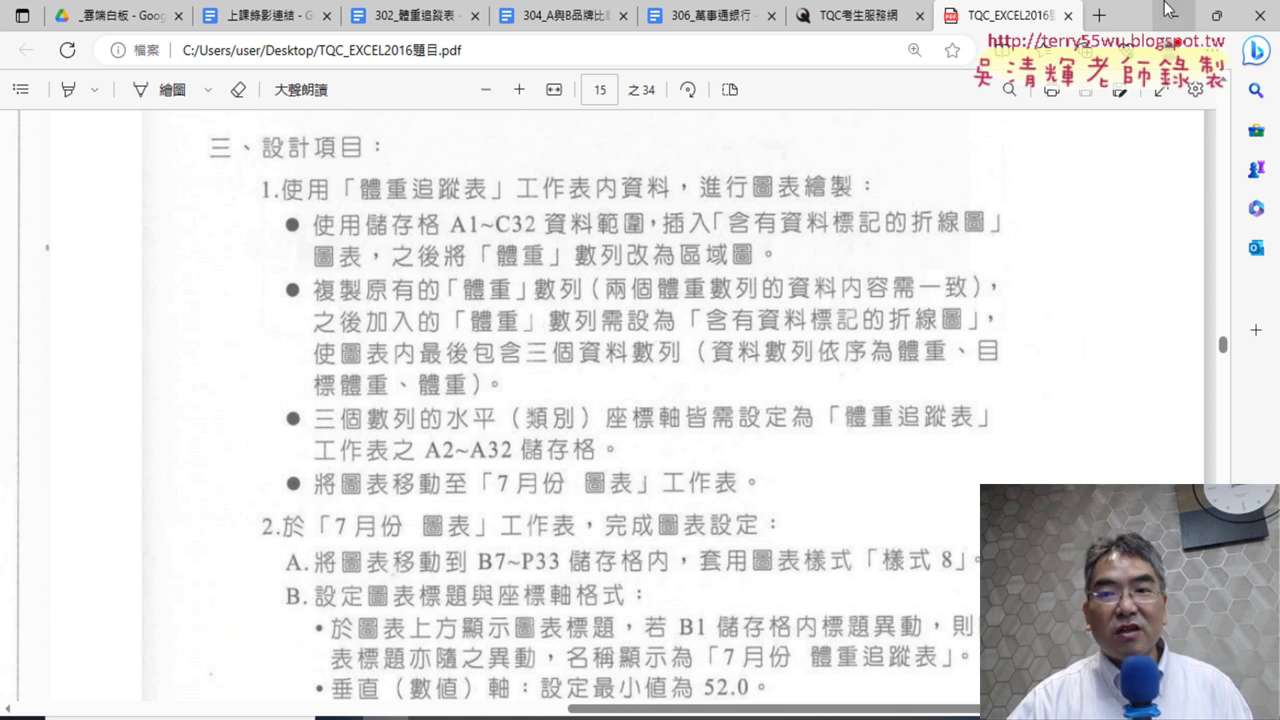
{"action": "left_click", "coordinate": [1156, 14]}
{"action": "left_click", "coordinate": [742, 252]}
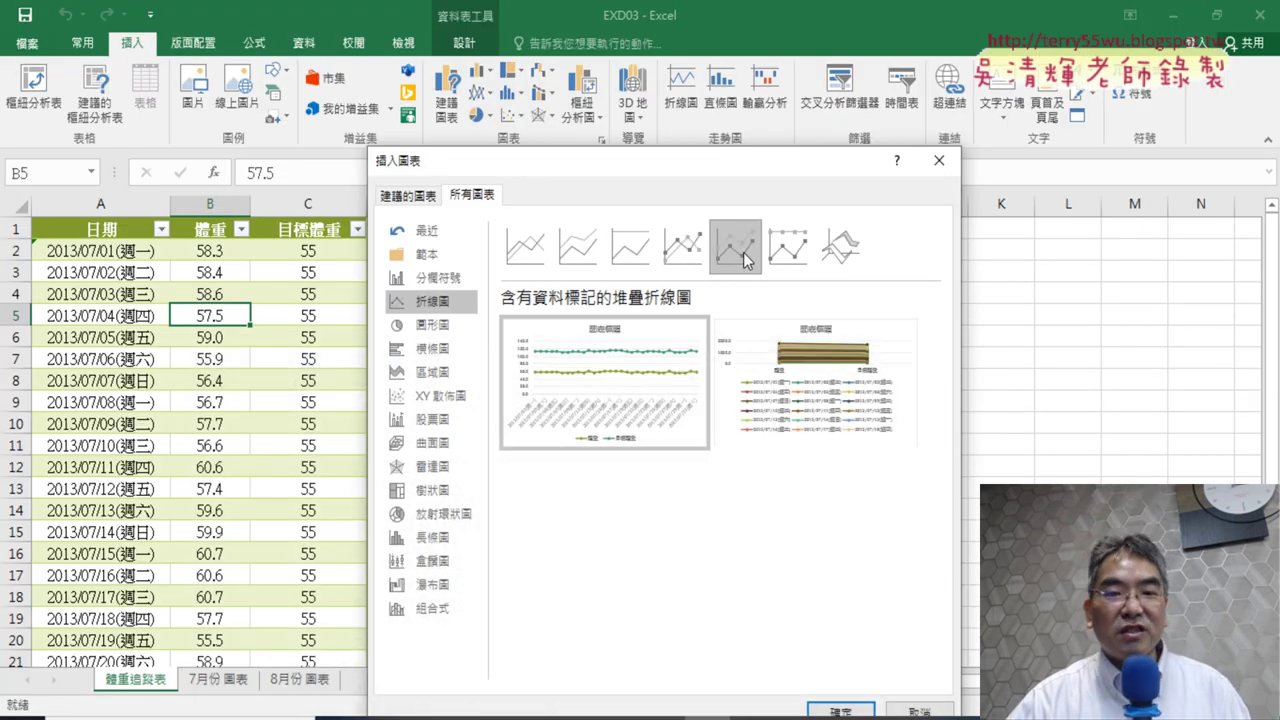
{"action": "left_click", "coordinate": [636, 262]}
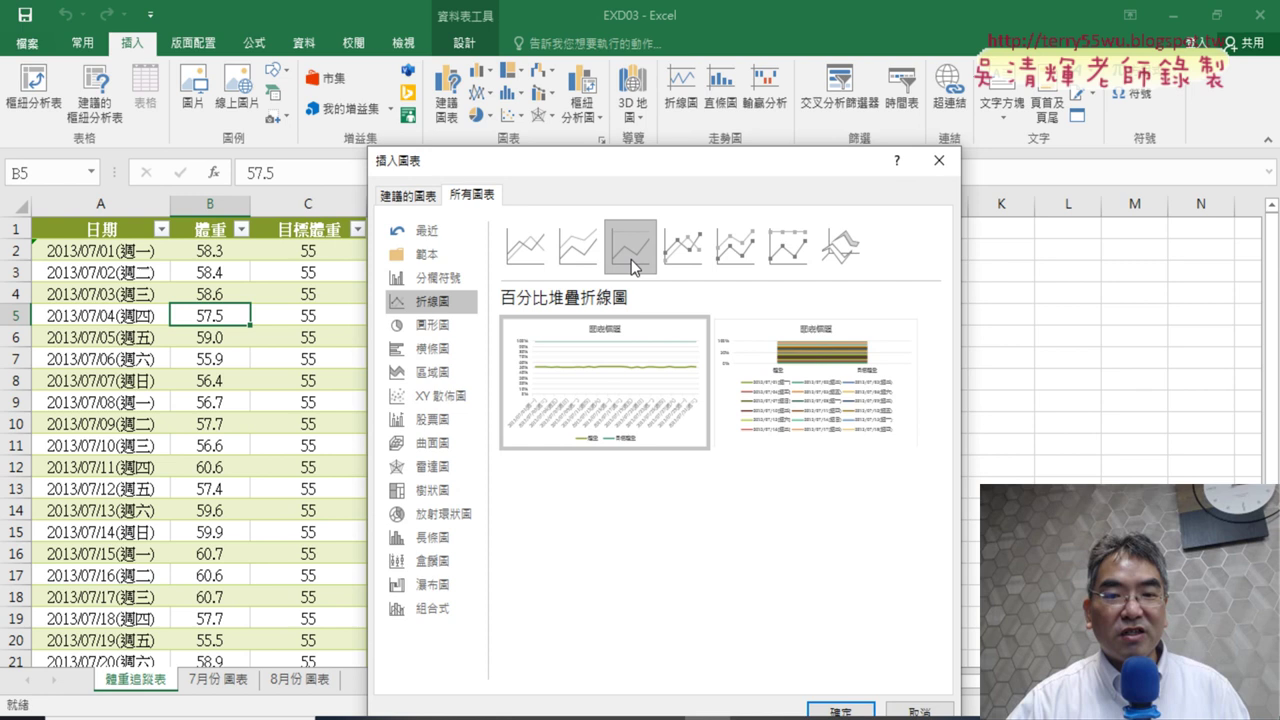
{"action": "left_click", "coordinate": [538, 268]}
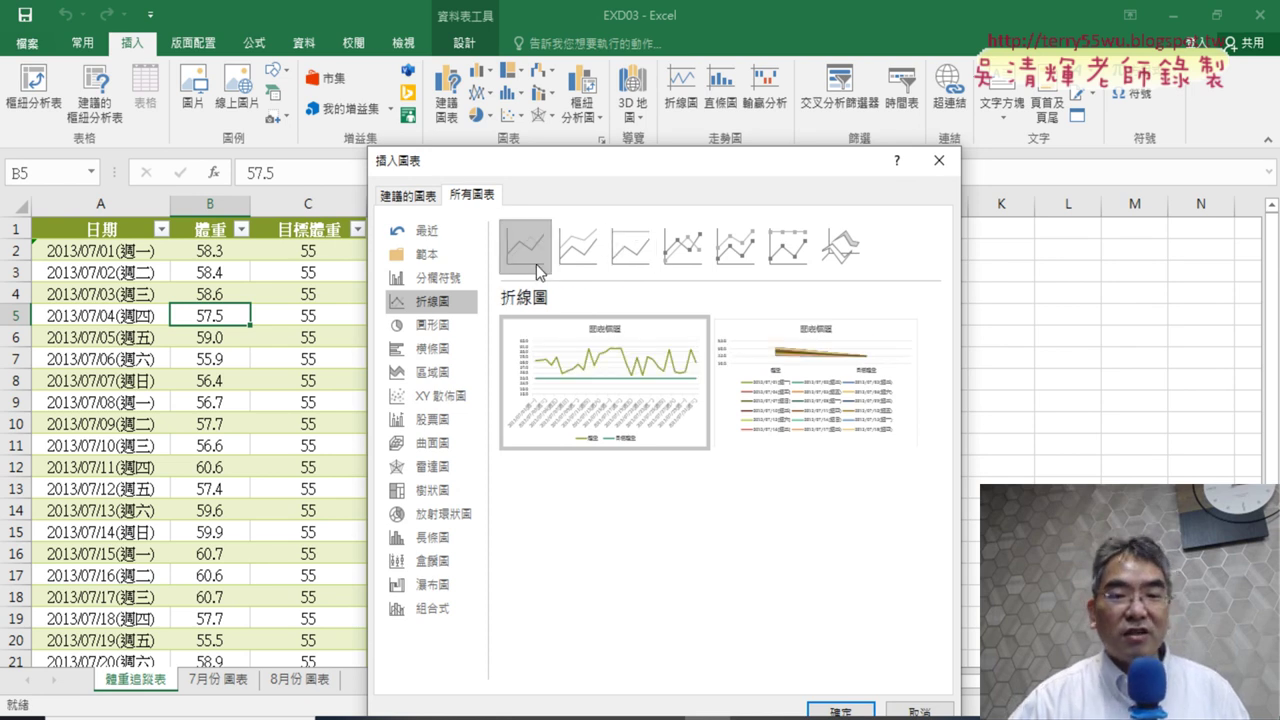
{"action": "left_click", "coordinate": [683, 255]}
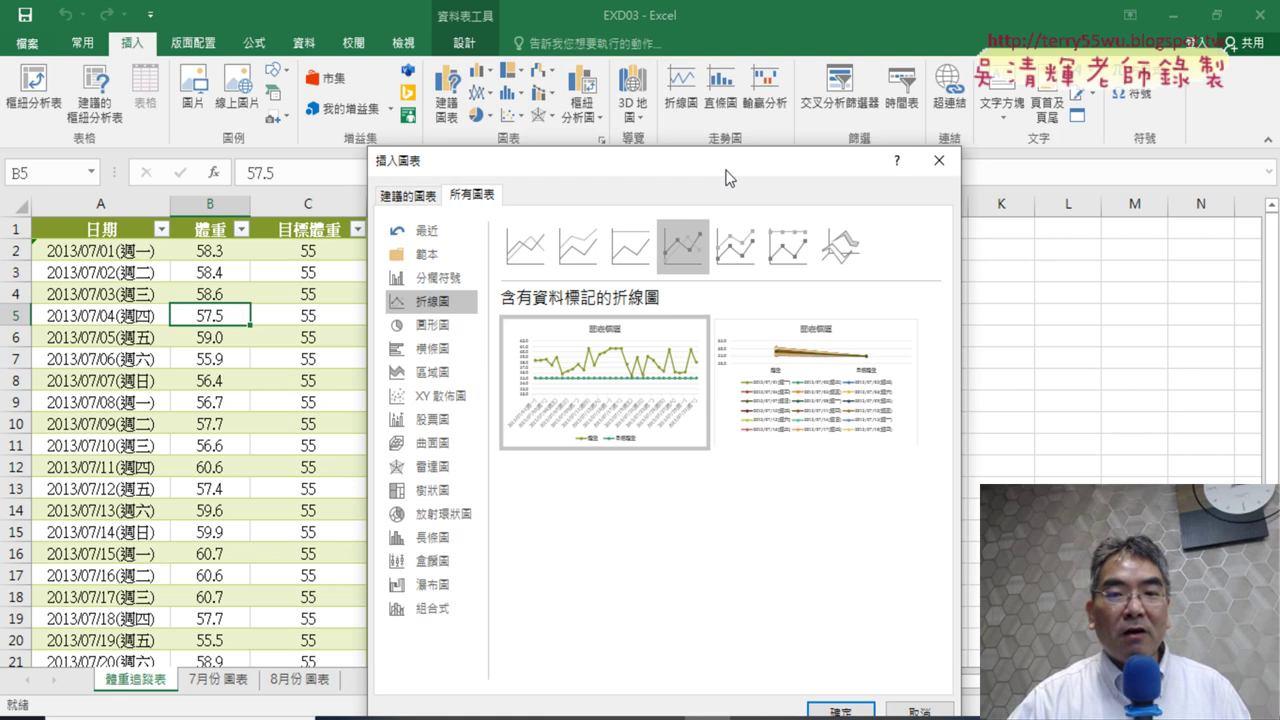
{"action": "left_click_drag", "start_coordinate": [727, 172], "coordinate": [774, 79]}
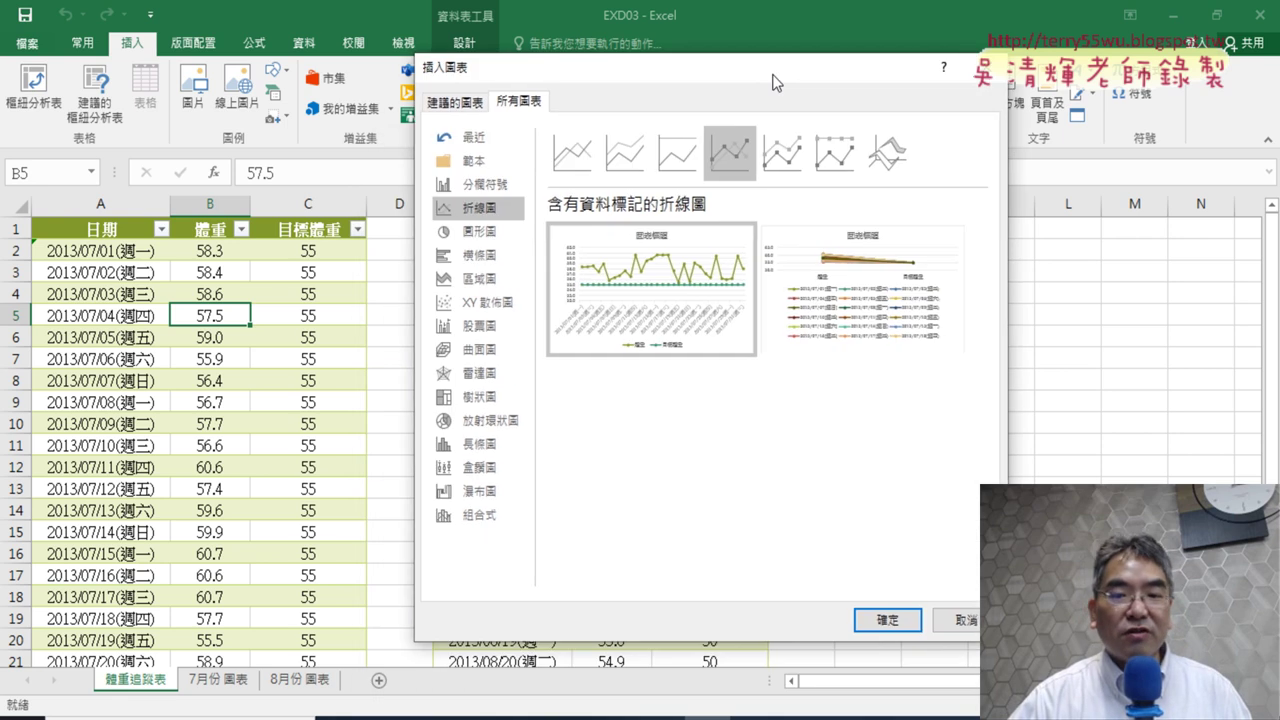
{"action": "left_click", "coordinate": [889, 621]}
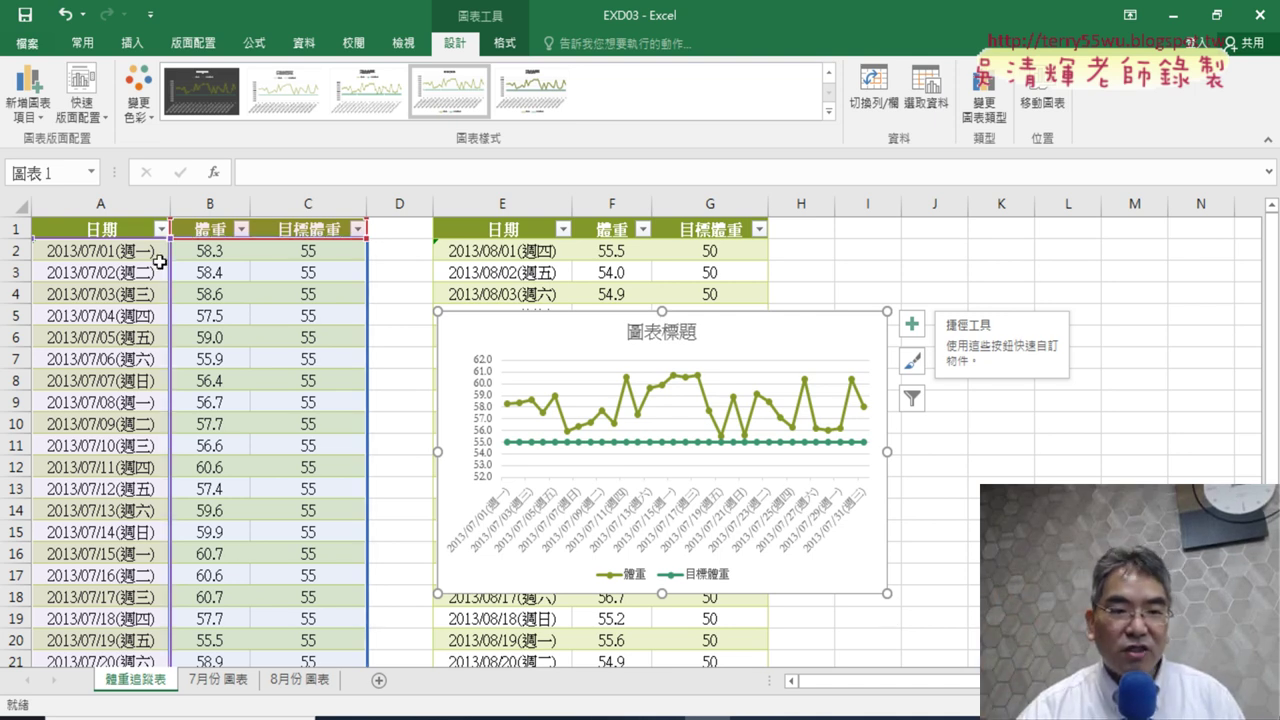
Step: Look at the empty 7月份 圖表 sheet, then go back to 體重追蹤表
{"action": "left_click", "coordinate": [218, 680]}
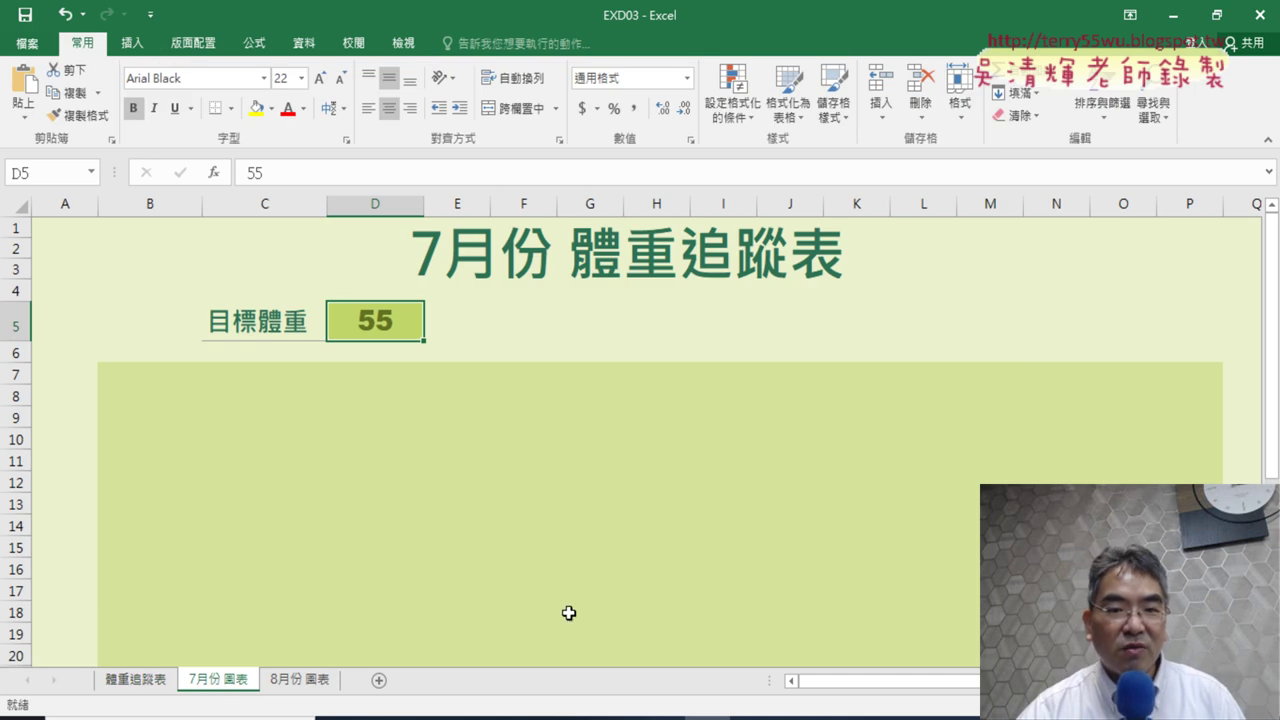
{"action": "left_click", "coordinate": [145, 680]}
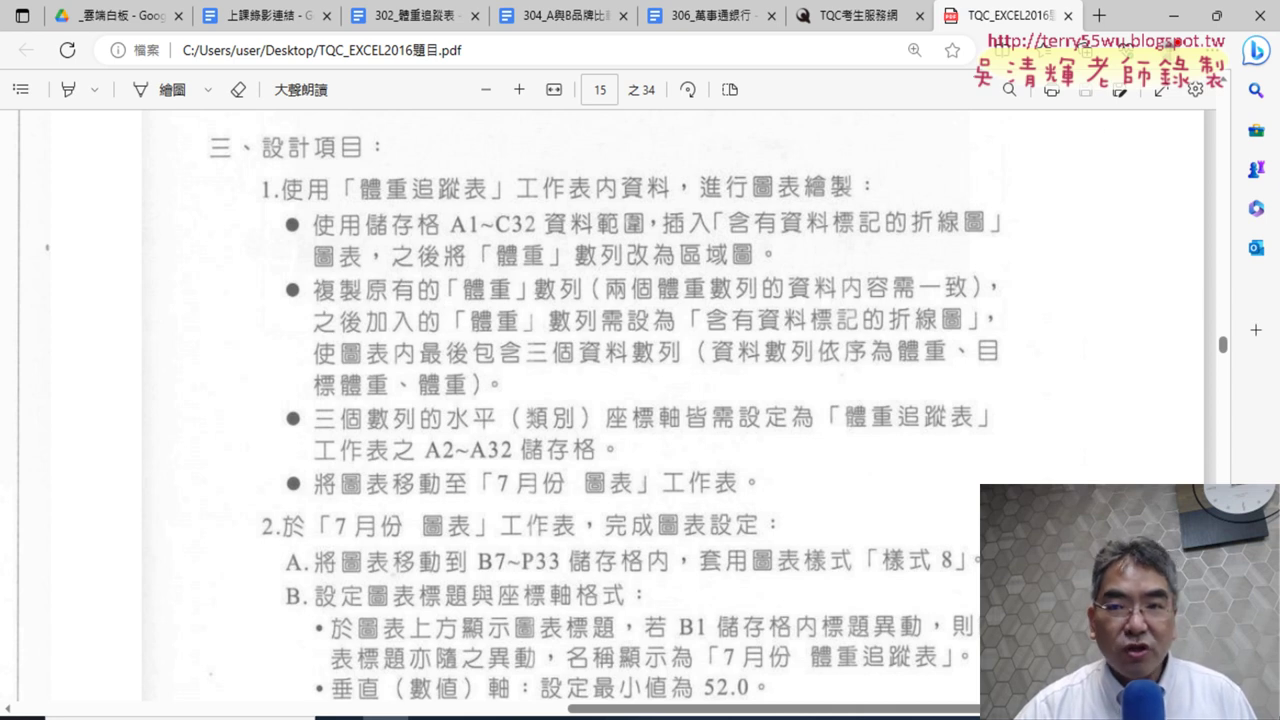
Step: Minimize the Edge PDF window to get back to the Excel chart
{"action": "left_click", "coordinate": [1174, 16]}
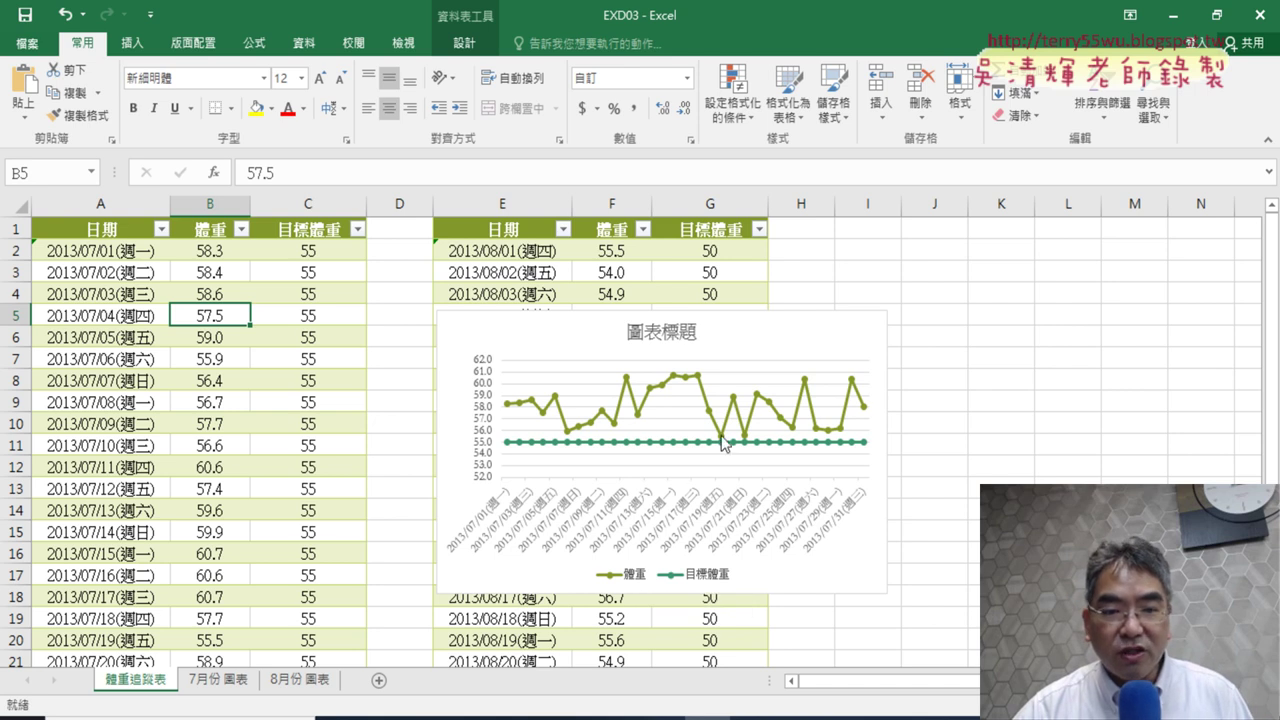
Step: Select the 體重 series and open Change Chart Type from Chart Tools Design, showing the 組合式 settings
{"action": "left_click", "coordinate": [650, 405]}
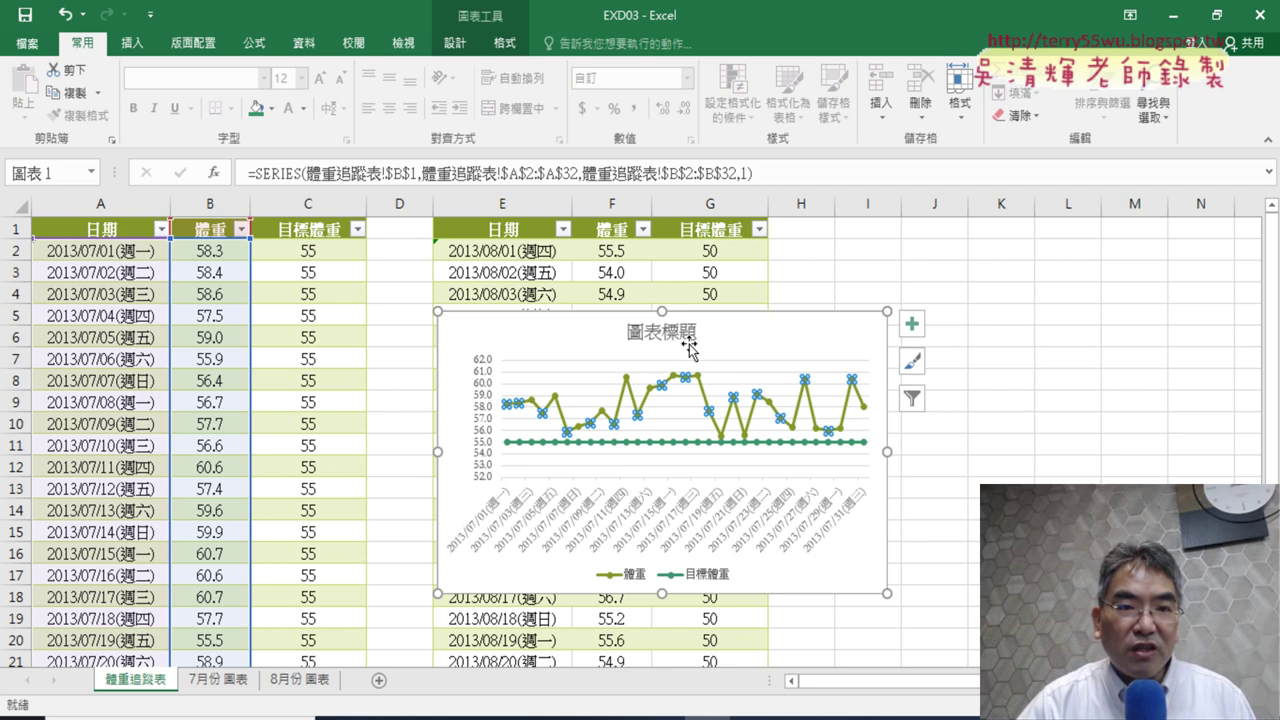
{"action": "left_click", "coordinate": [454, 44]}
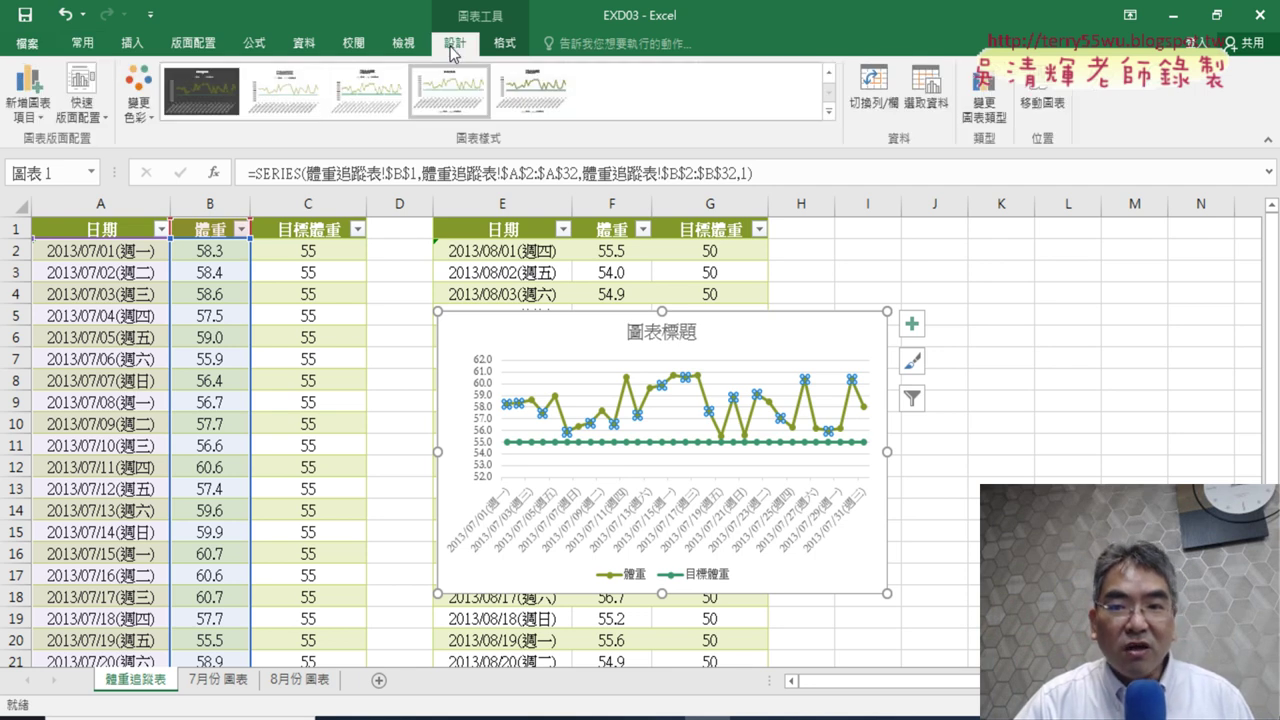
{"action": "left_click", "coordinate": [996, 120]}
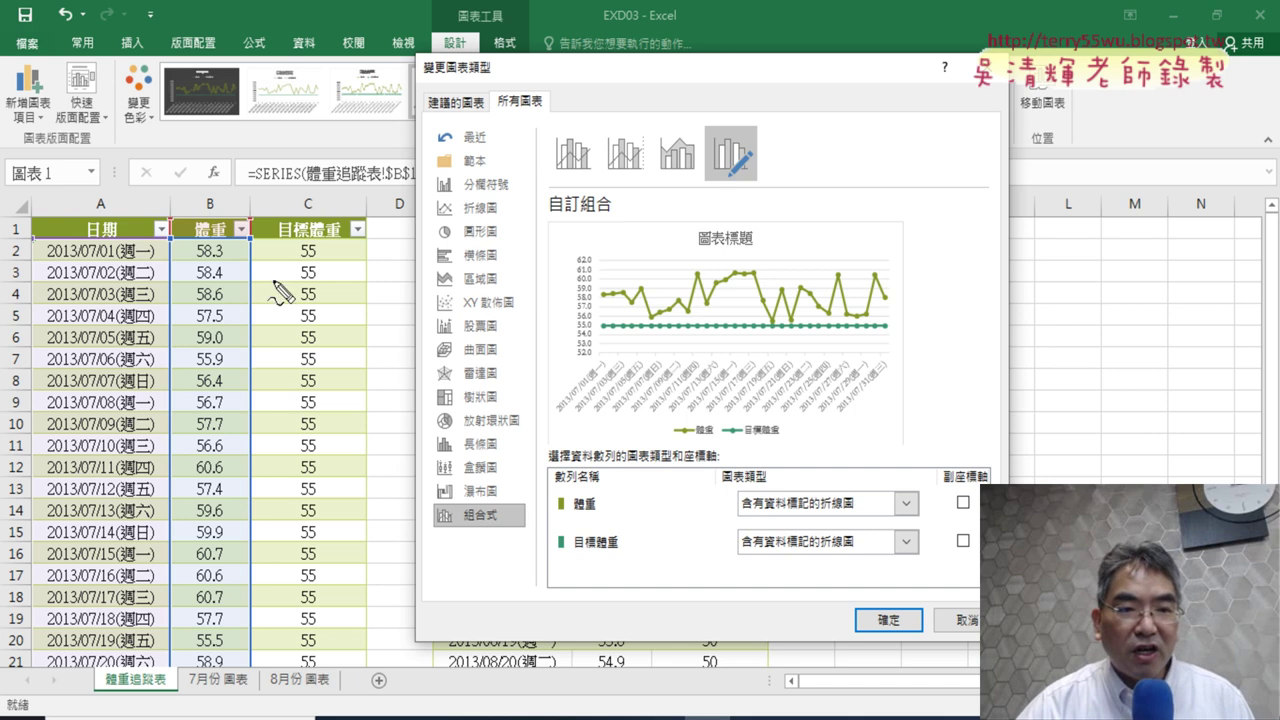
Step: Pen-mark cell B2, the 體重 and 目標體重 headers, and both series' current chart types
{"action": "mouse_move", "coordinate": [222, 251]}
{"action": "left_mouse_down"}
{"action": "mouse_move", "coordinate": [180, 250]}
{"action": "mouse_move", "coordinate": [242, 243]}
{"action": "left_mouse_up"}
{"action": "left_click_drag", "start_coordinate": [340, 255], "coordinate": [322, 258]}
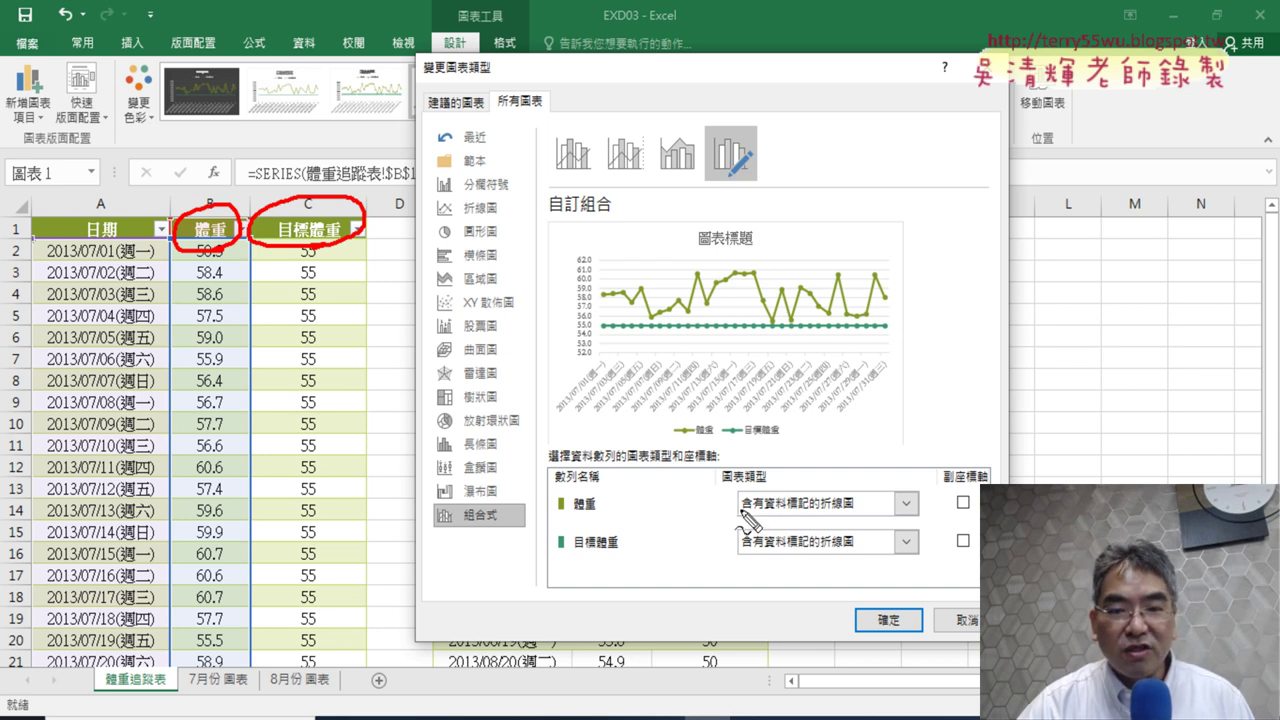
{"action": "left_click_drag", "start_coordinate": [740, 511], "coordinate": [851, 509]}
{"action": "left_click_drag", "start_coordinate": [742, 547], "coordinate": [857, 546]}
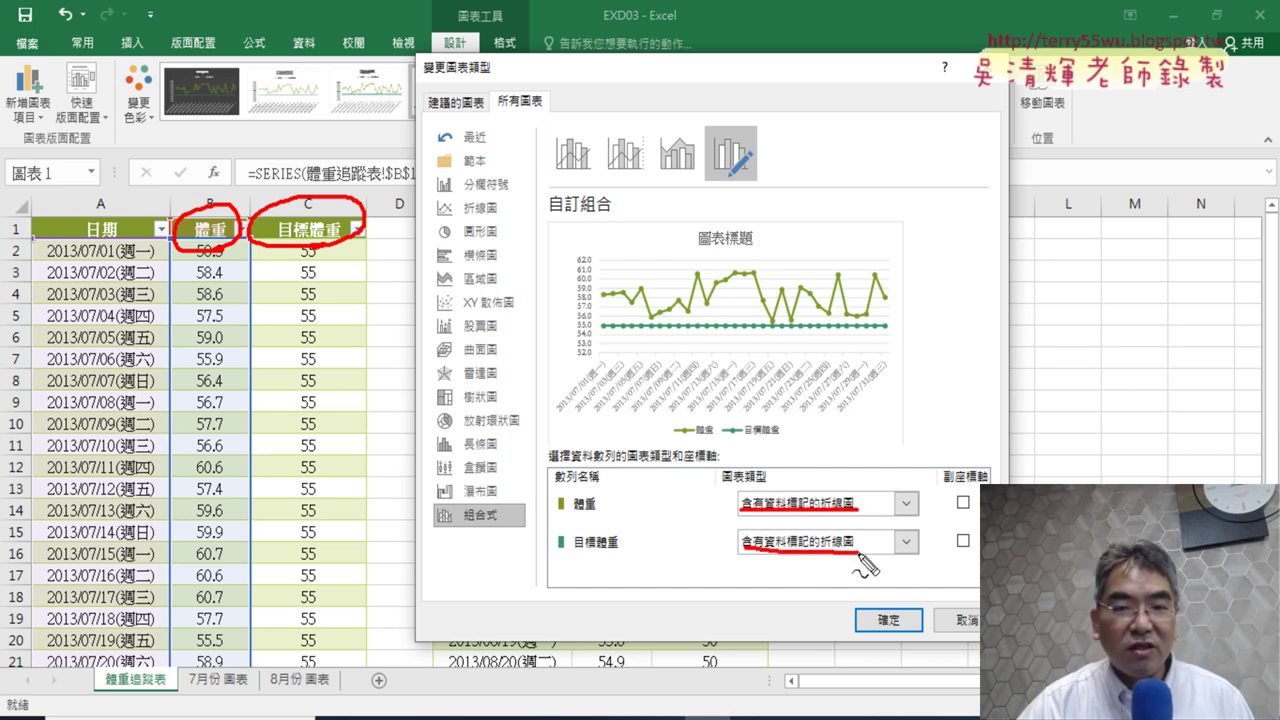
Step: Mark the preview's axis values and dates, clear the pen marks, and show the 體重 chart-type list
{"action": "left_click_drag", "start_coordinate": [592, 380], "coordinate": [600, 365]}
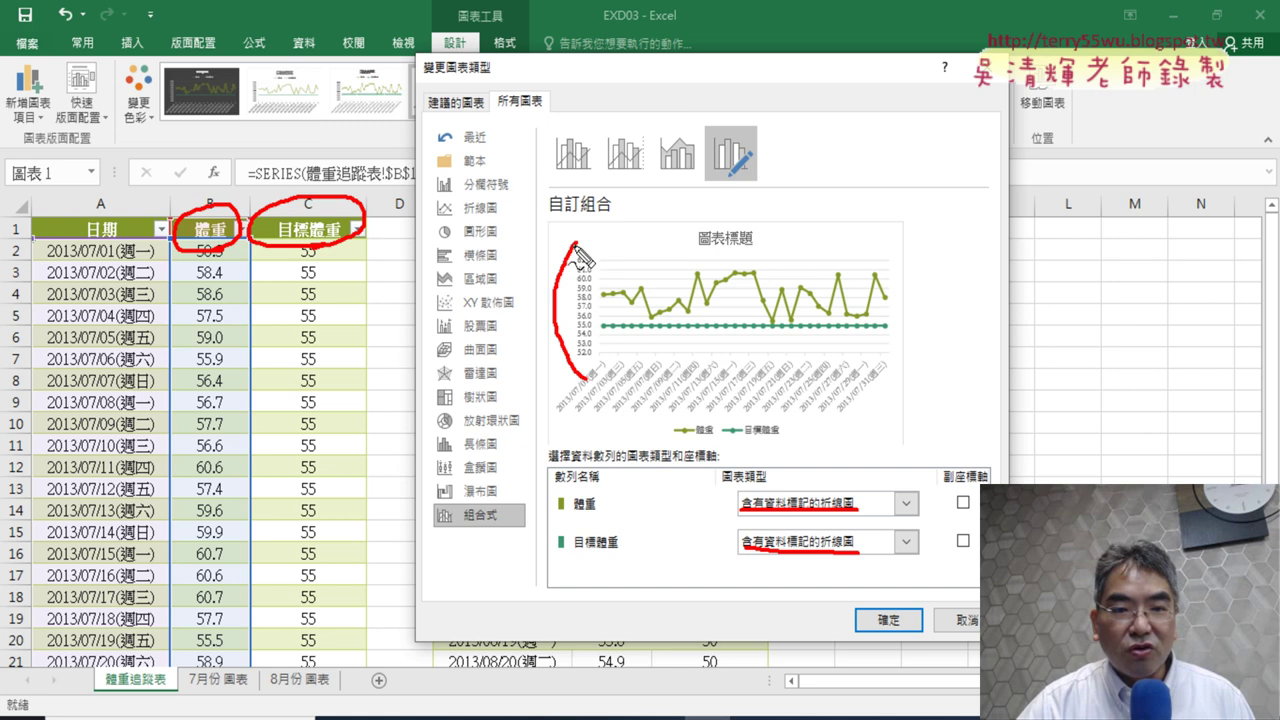
{"action": "mouse_move", "coordinate": [785, 428]}
{"action": "left_mouse_down"}
{"action": "mouse_move", "coordinate": [904, 405]}
{"action": "mouse_move", "coordinate": [785, 428]}
{"action": "left_mouse_up"}
{"action": "mouse_move", "coordinate": [930, 362]}
{"action": "left_mouse_down"}
{"action": "mouse_move", "coordinate": [953, 395]}
{"action": "mouse_move", "coordinate": [948, 366]}
{"action": "left_mouse_up"}
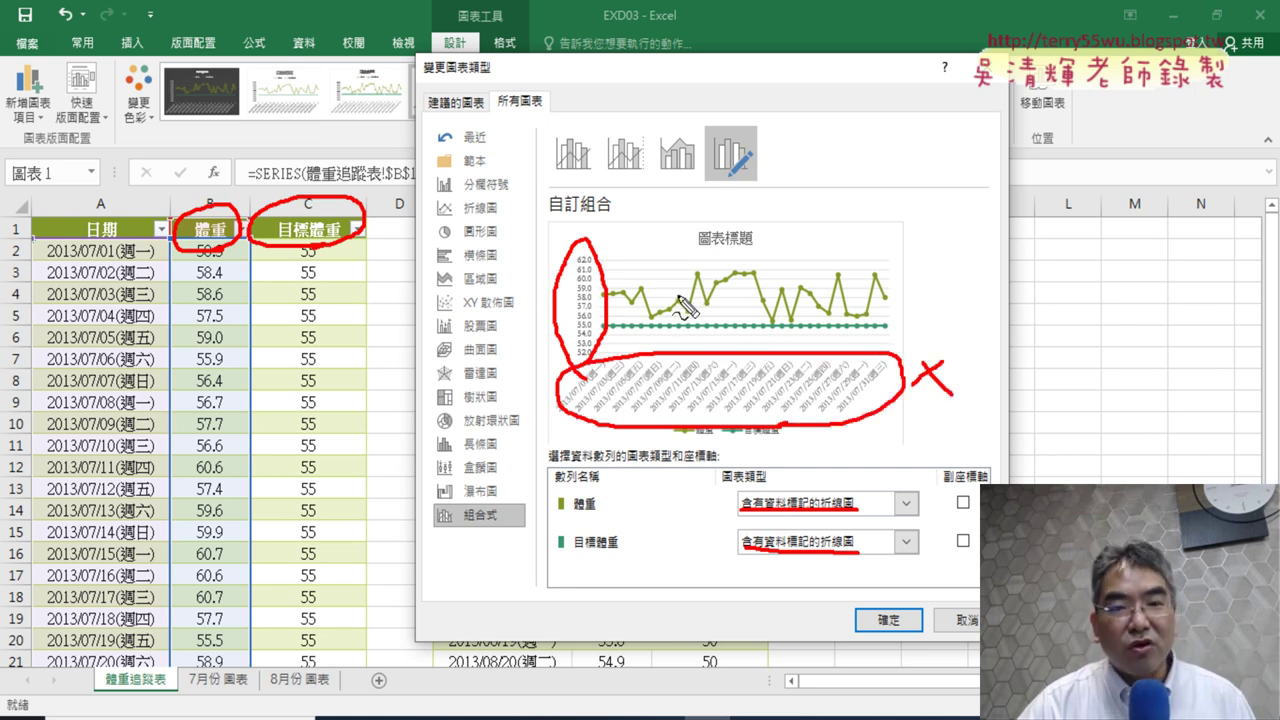
{"action": "key", "text": "Escape"}
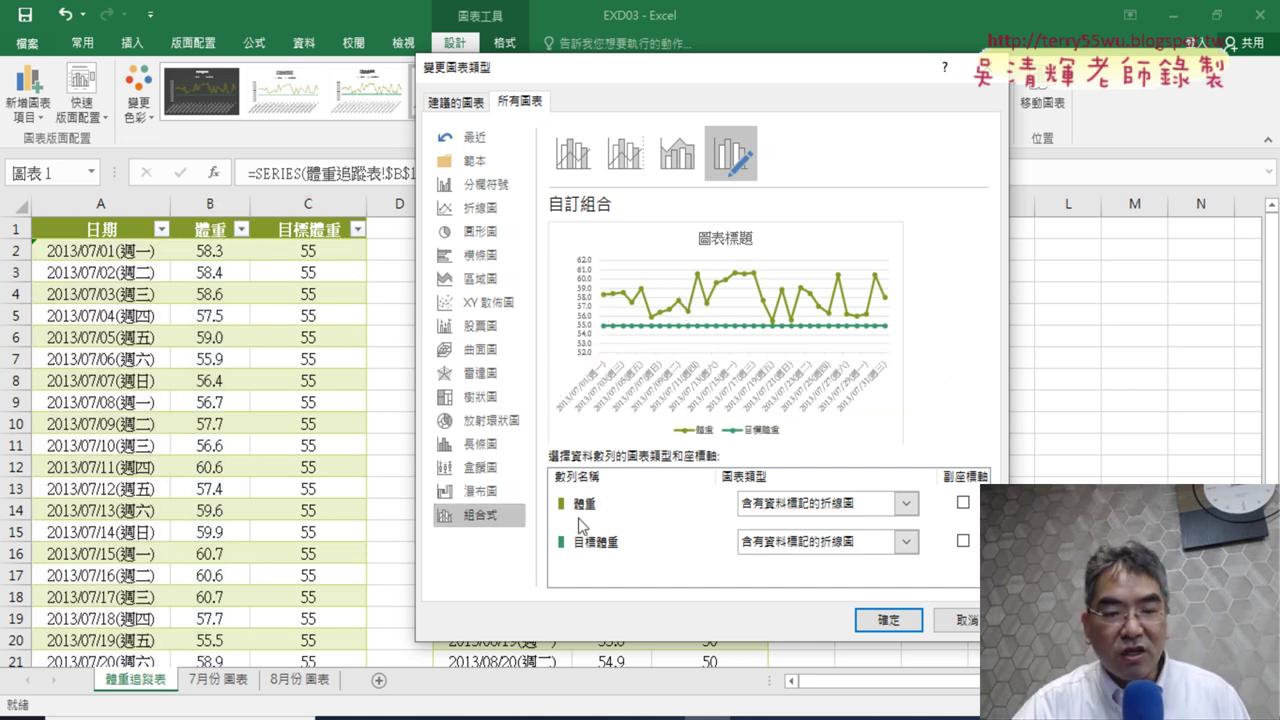
{"action": "left_click", "coordinate": [868, 510]}
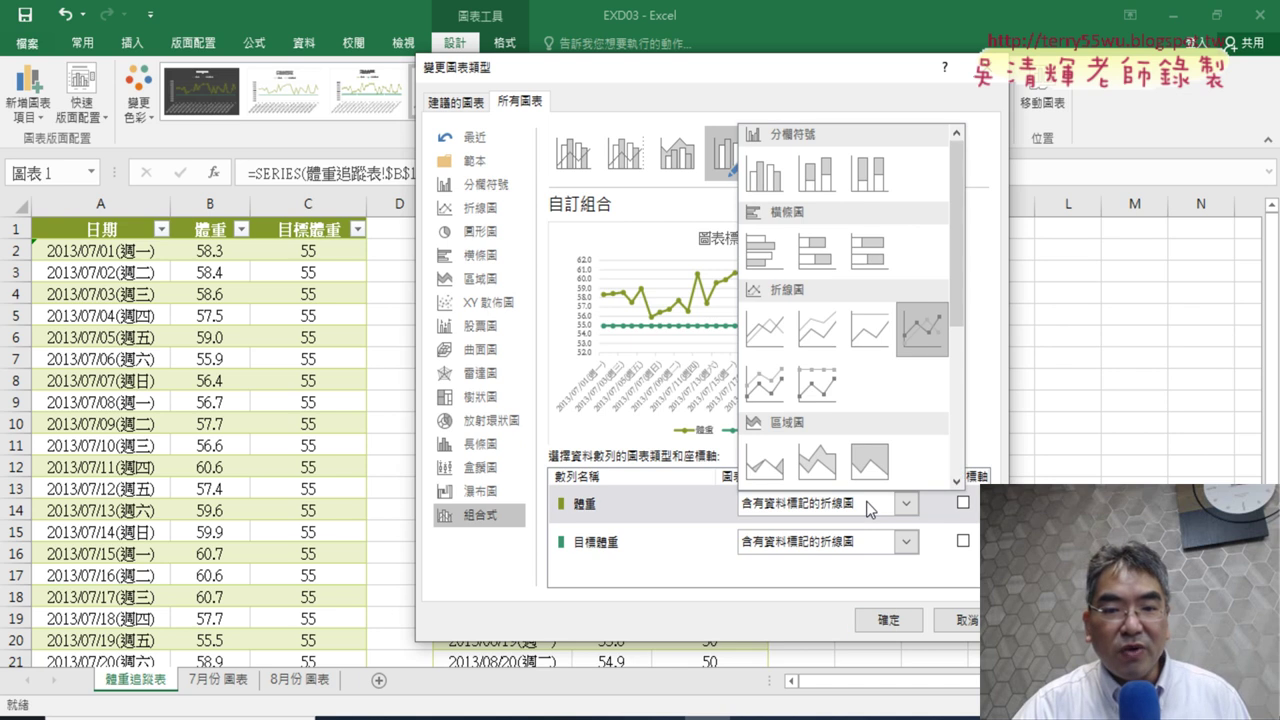
Step: Make the 體重 series a 區域圖 (Area) and apply, keeping 目標體重 as a marked line
{"action": "left_click", "coordinate": [957, 483]}
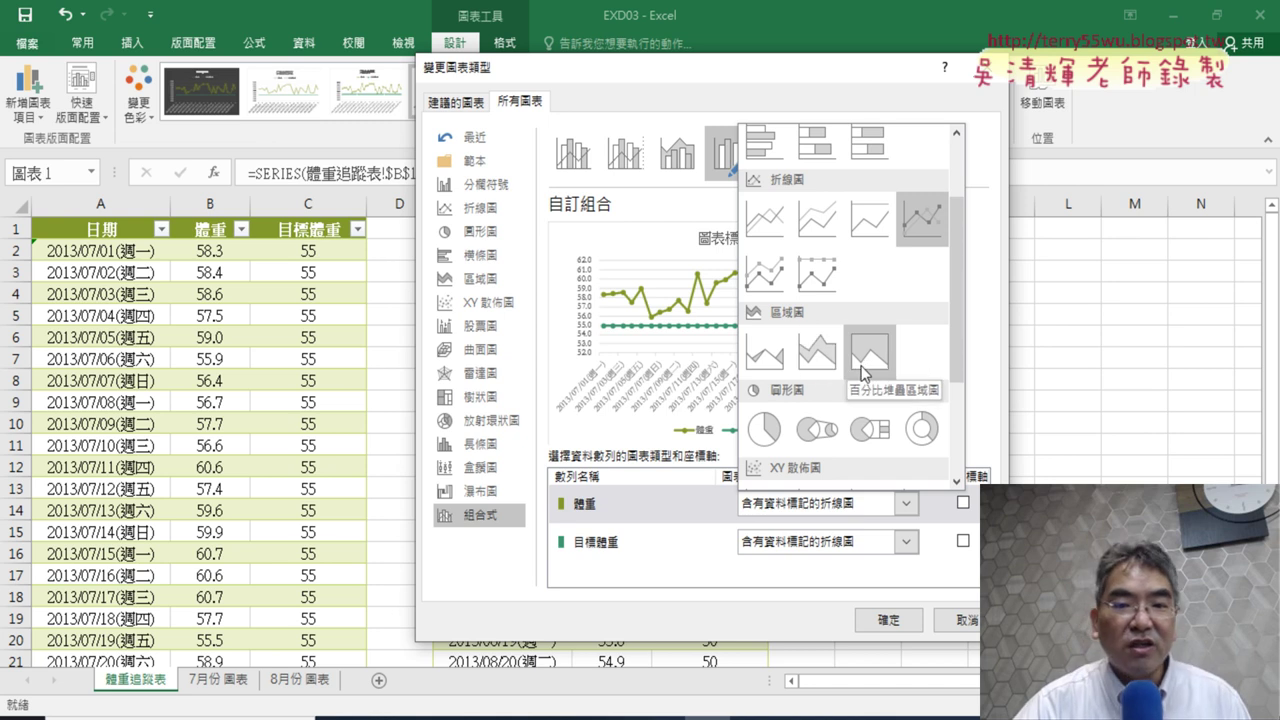
{"action": "left_click", "coordinate": [773, 365]}
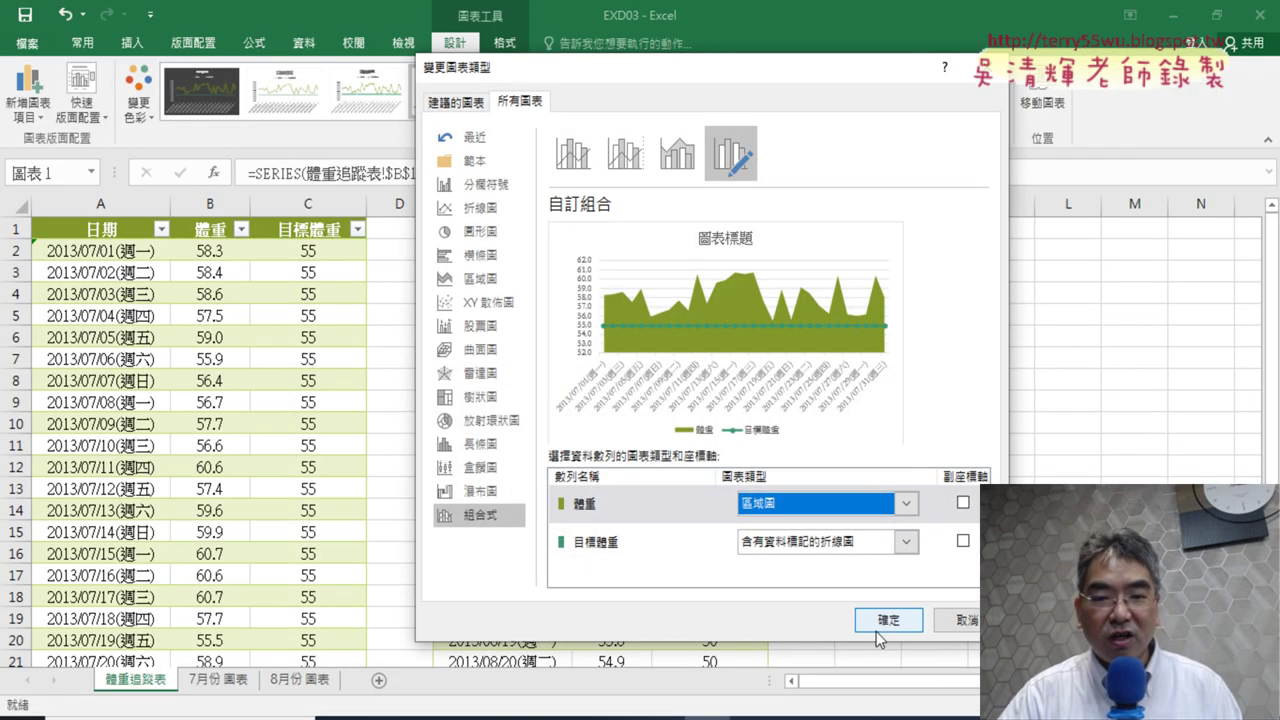
{"action": "left_click", "coordinate": [884, 616]}
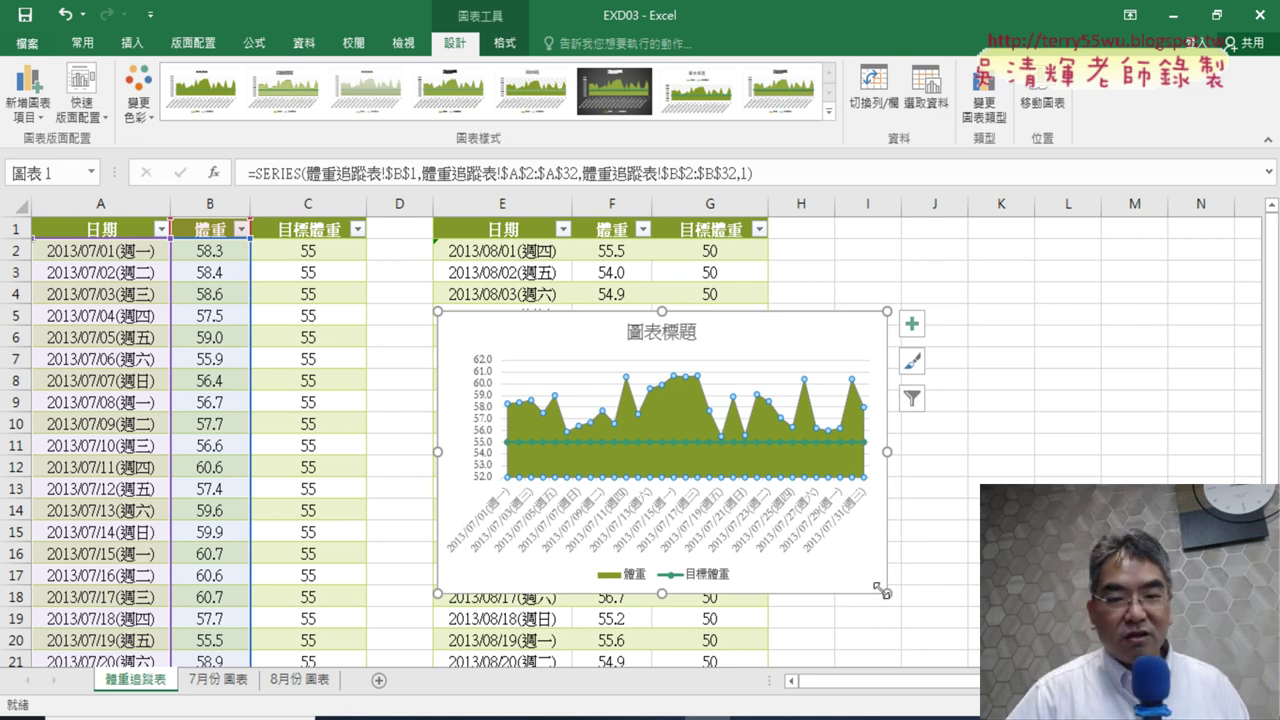
Step: Verify the 體重 area and 目標體重 line combo settings without changes, then switch to the task PDF
{"action": "left_click", "coordinate": [879, 589]}
{"action": "left_click", "coordinate": [682, 412]}
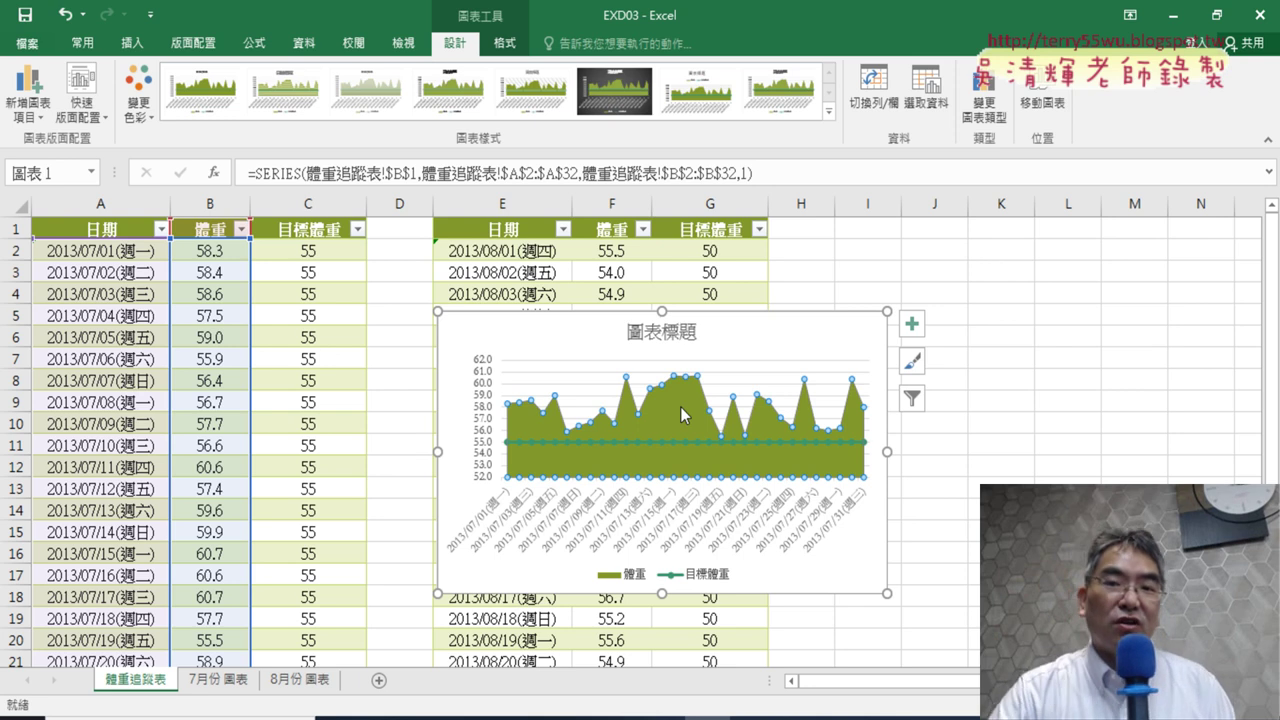
{"action": "left_click", "coordinate": [986, 112]}
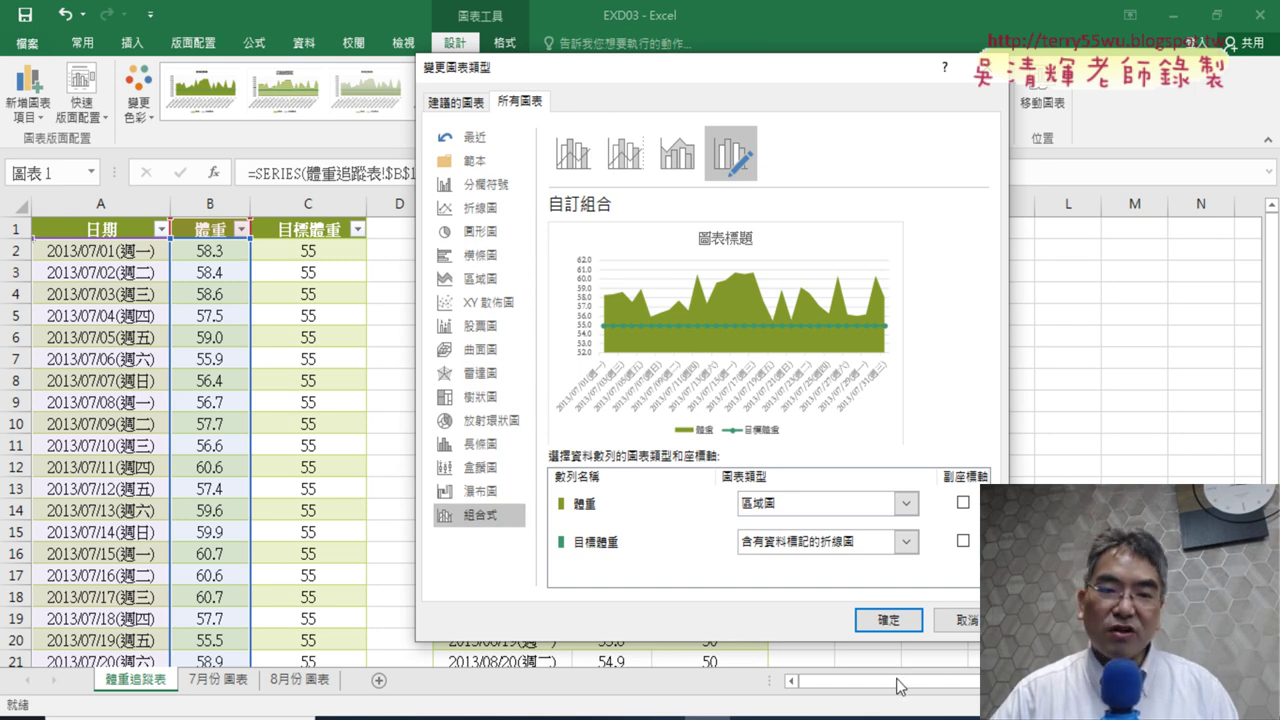
{"action": "left_click", "coordinate": [962, 618]}
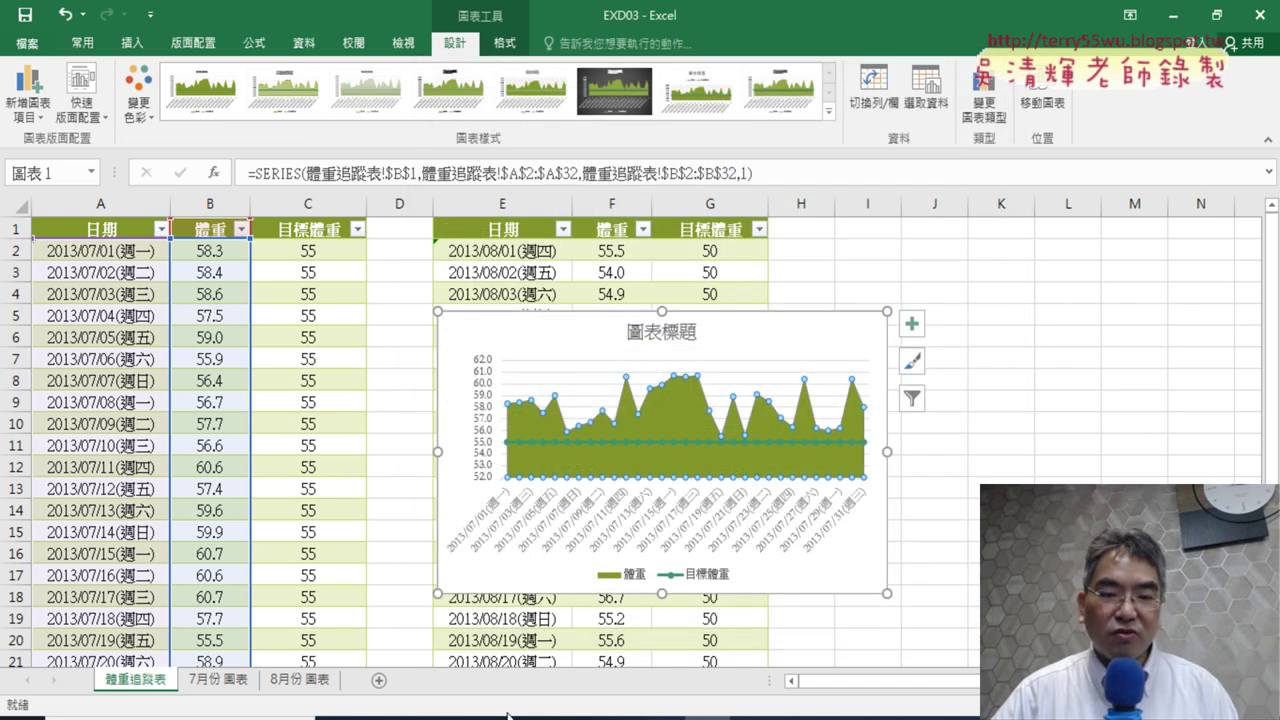
{"action": "key", "text": "alt+Tab"}
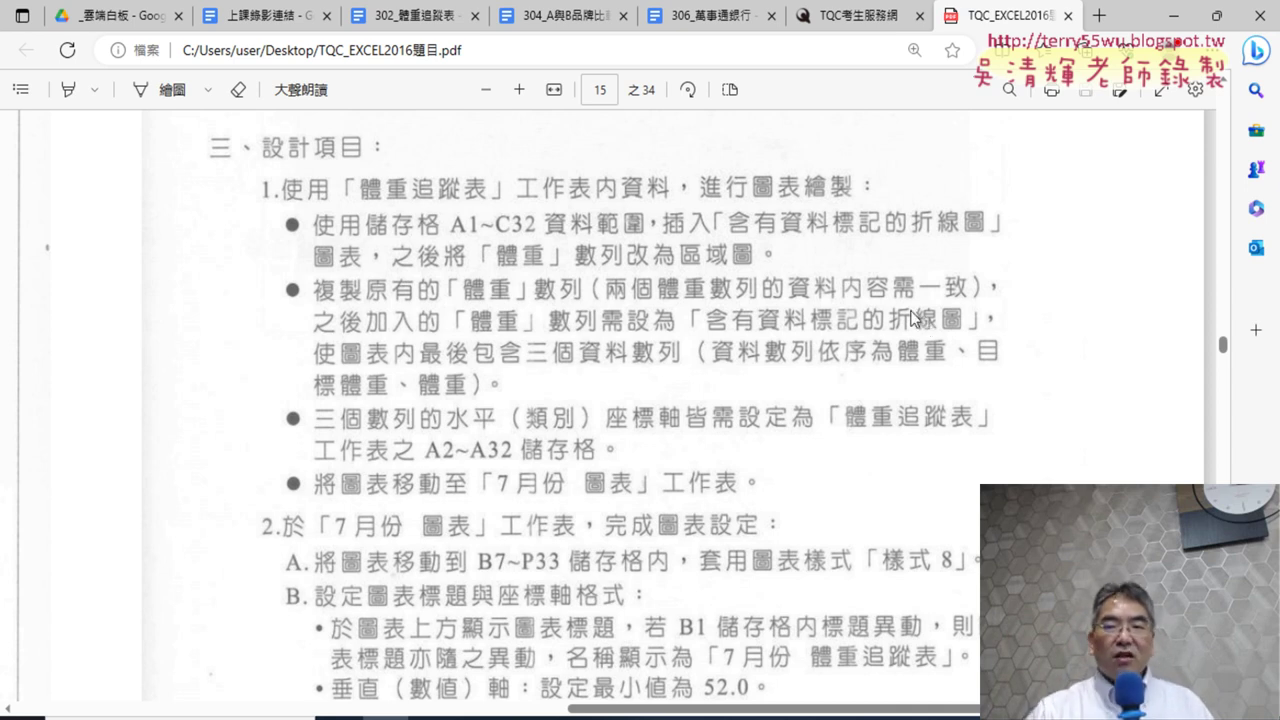
Step: Minimize the Edge PDF window to return to the EXD03 workbook
{"action": "left_click", "coordinate": [1171, 18]}
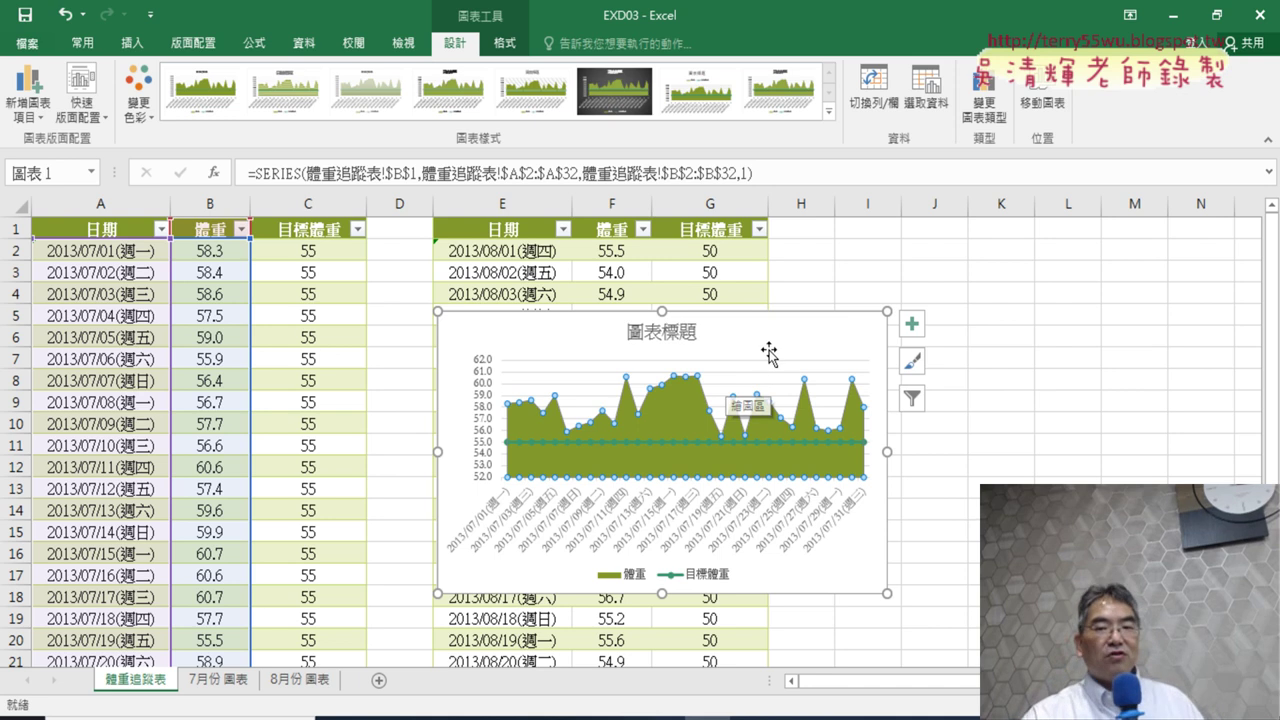
Step: Select the whole chart, open Select Data, and move the dialog clear of columns A–C
{"action": "left_click", "coordinate": [840, 337]}
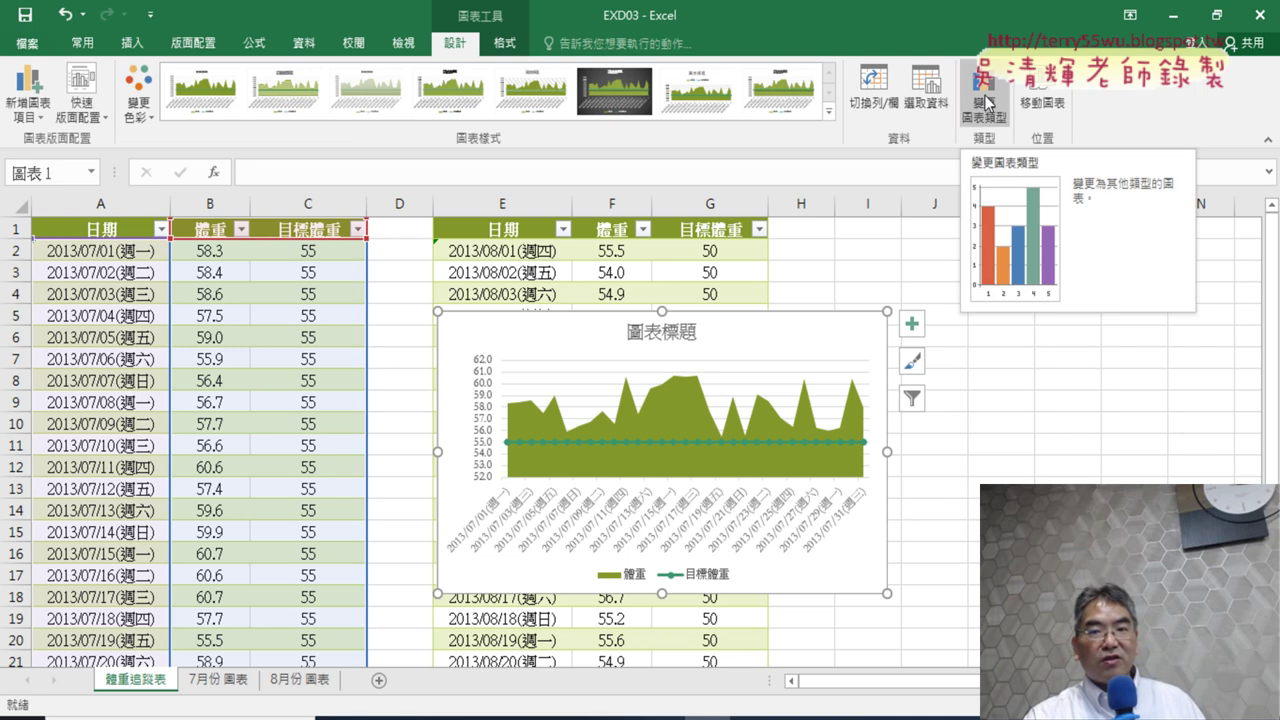
{"action": "left_click", "coordinate": [930, 102]}
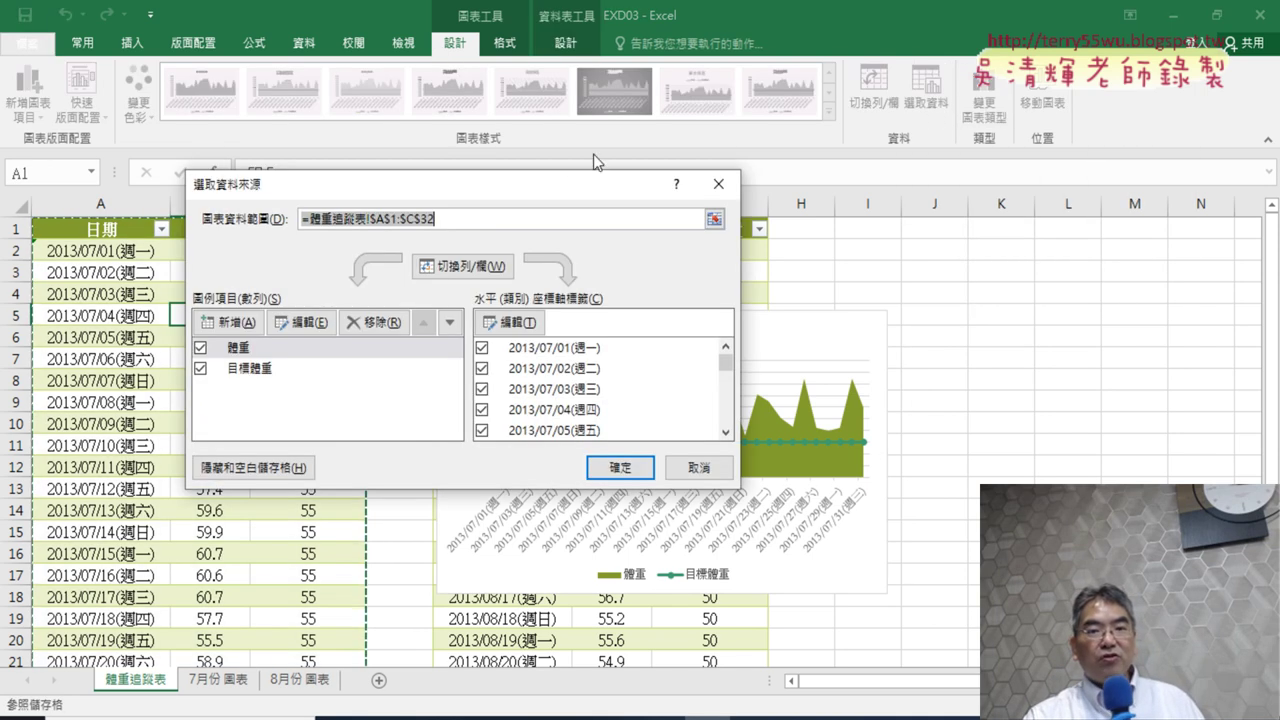
{"action": "left_click_drag", "start_coordinate": [558, 186], "coordinate": [933, 148]}
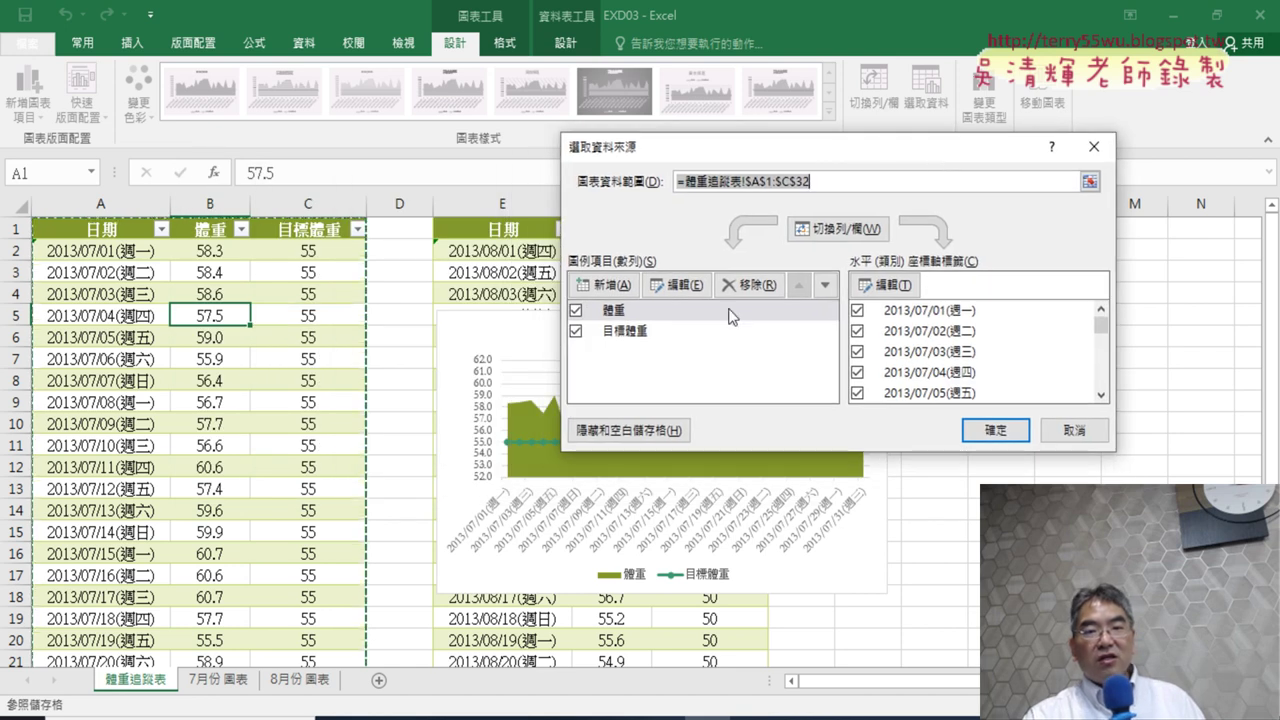
{"action": "mouse_move", "coordinate": [811, 155]}
{"action": "left_mouse_down"}
{"action": "mouse_move", "coordinate": [928, 127]}
{"action": "mouse_move", "coordinate": [945, 213]}
{"action": "left_mouse_up"}
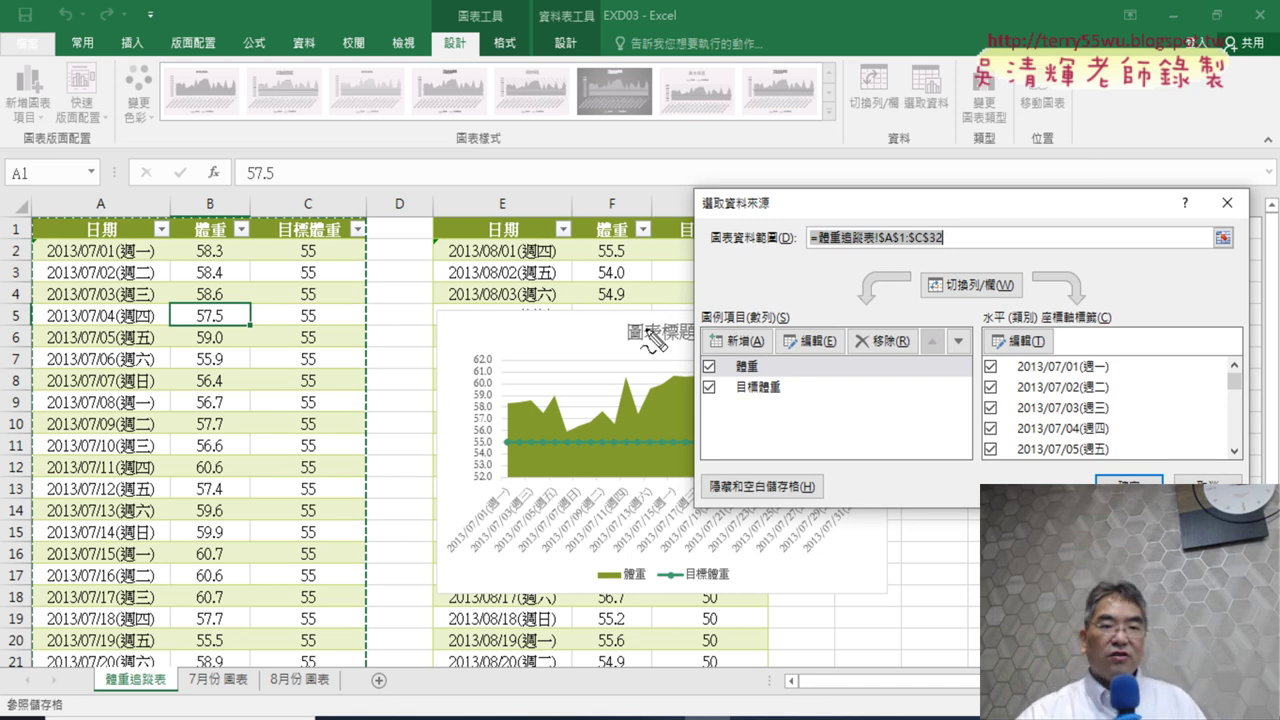
Step: Adjust the view, pick the 體重 entry in the series list, and hide the task PDF
{"action": "left_click_drag", "start_coordinate": [195, 580], "coordinate": [200, 548]}
{"action": "mouse_move", "coordinate": [302, 127]}
{"action": "left_mouse_down"}
{"action": "mouse_move", "coordinate": [440, 92]}
{"action": "mouse_move", "coordinate": [900, 175]}
{"action": "left_mouse_up"}
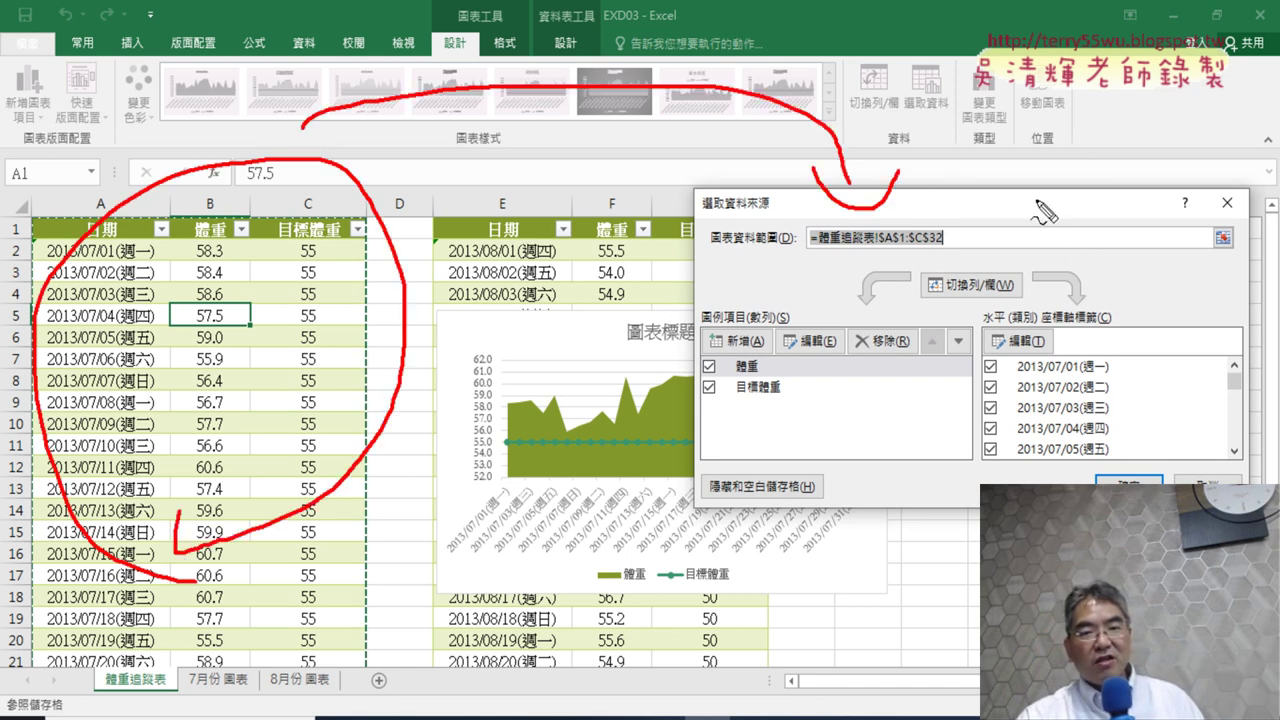
{"action": "left_click_drag", "start_coordinate": [990, 160], "coordinate": [958, 44]}
{"action": "left_click_drag", "start_coordinate": [1065, 215], "coordinate": [1018, 125]}
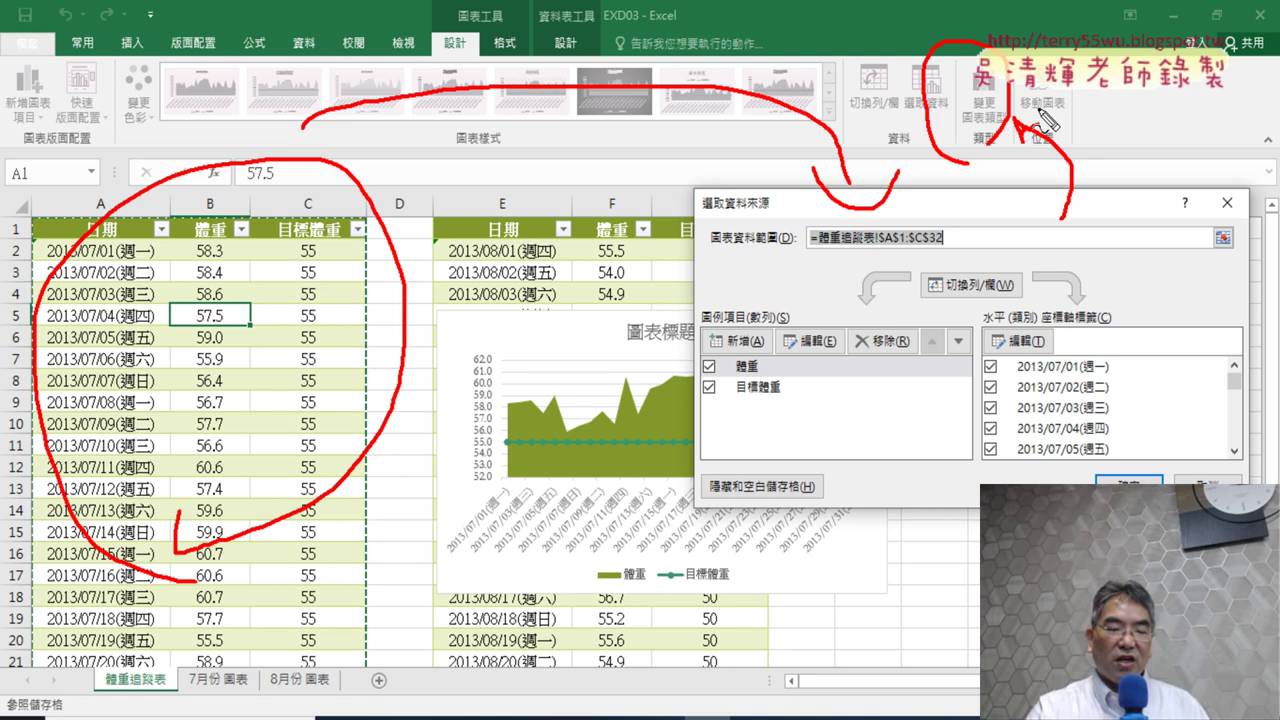
{"action": "key", "text": "Escape"}
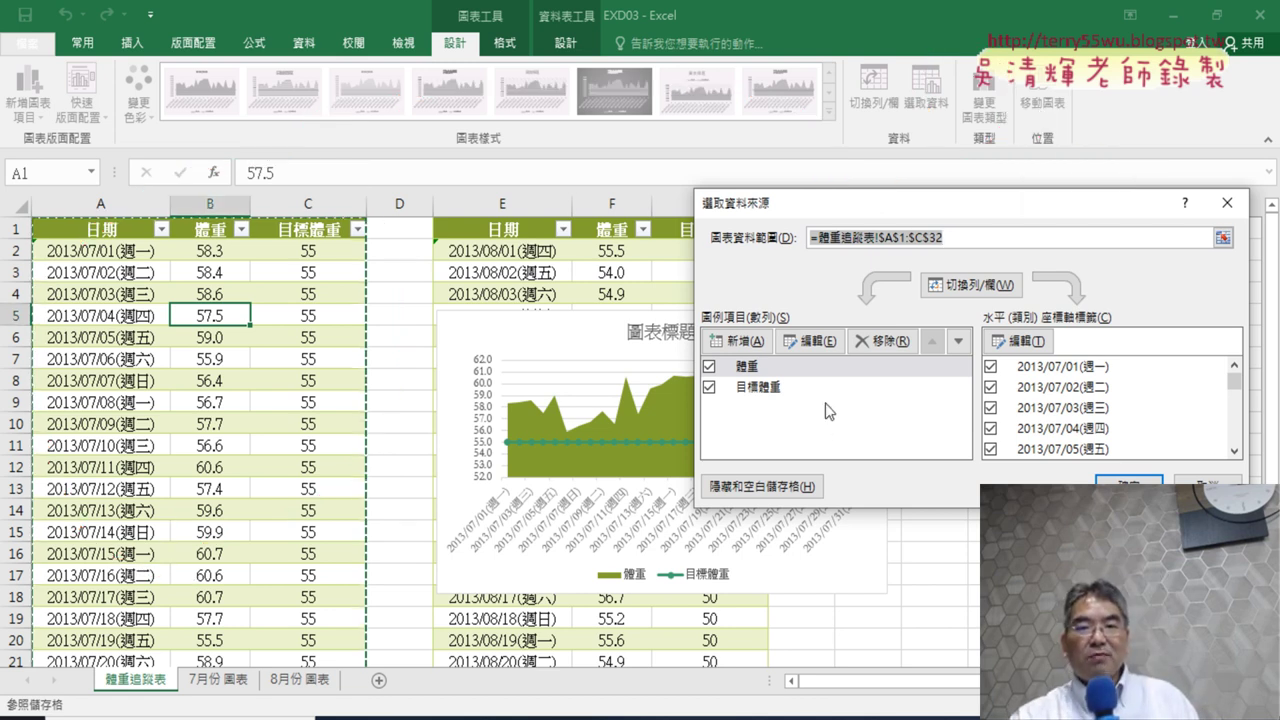
{"action": "left_click", "coordinate": [801, 370]}
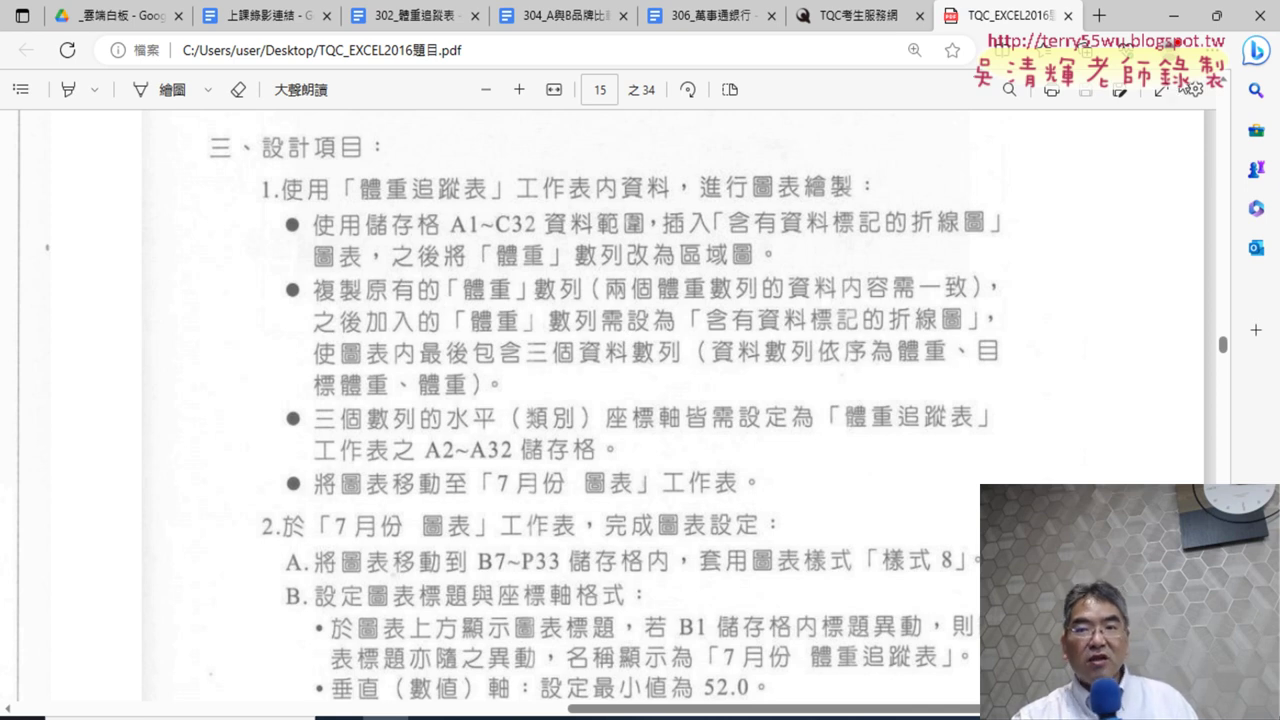
{"action": "left_click", "coordinate": [1173, 16]}
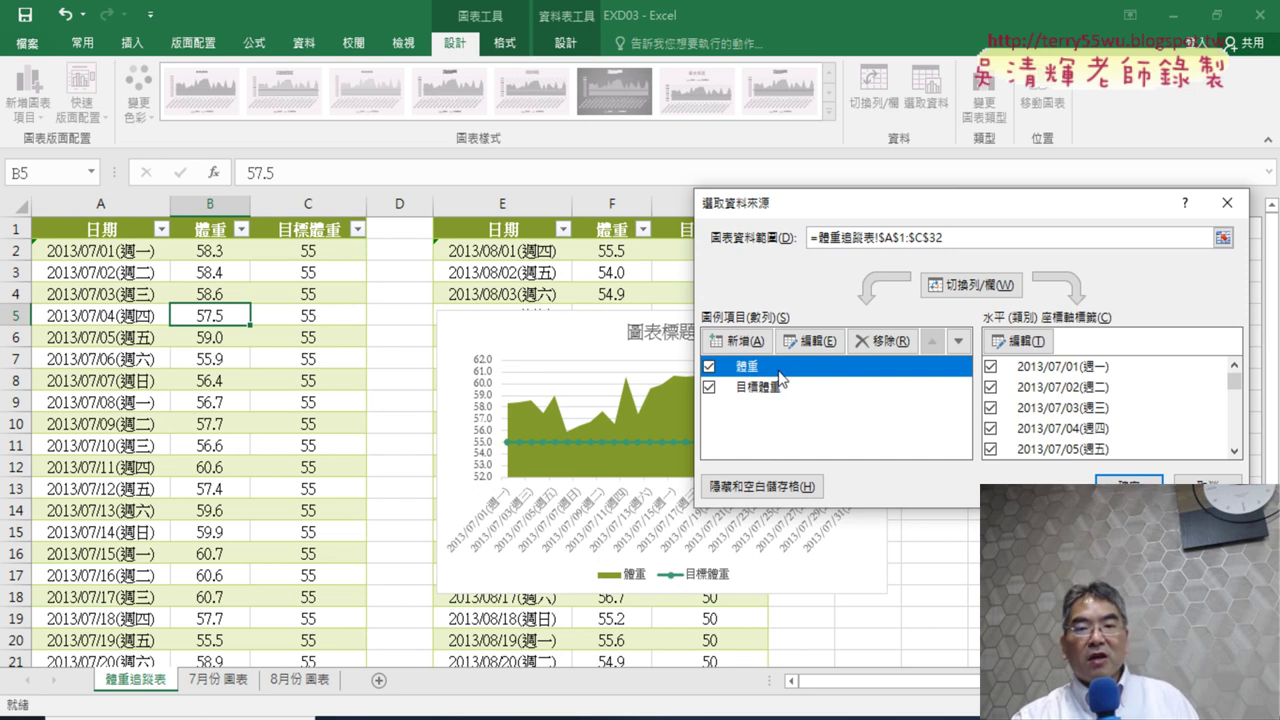
{"action": "left_click", "coordinate": [752, 346]}
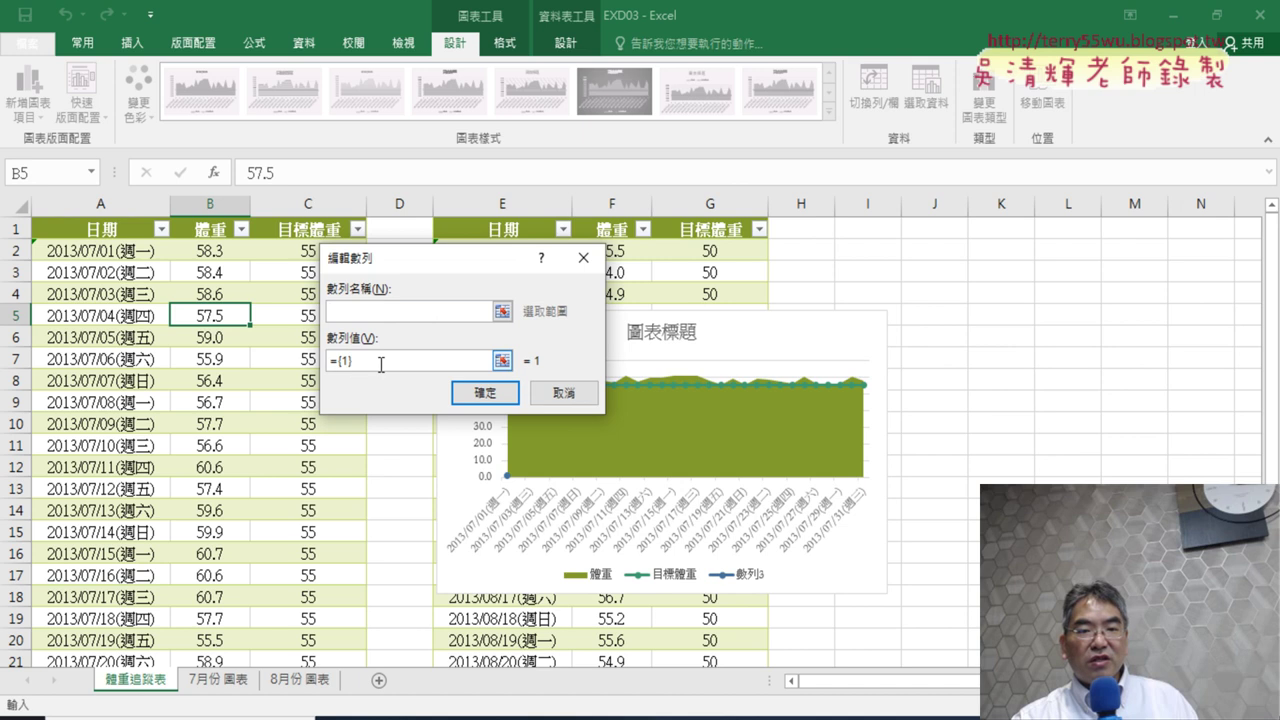
{"action": "left_click", "coordinate": [564, 394]}
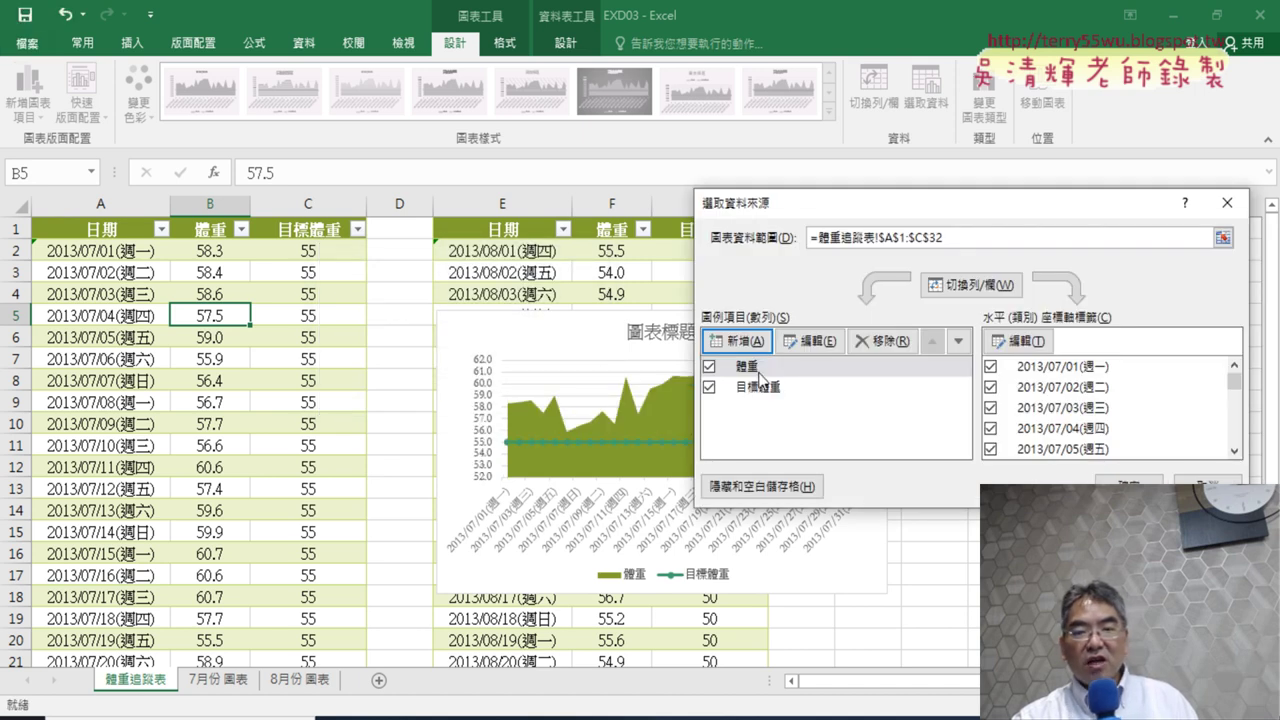
{"action": "left_click", "coordinate": [763, 367]}
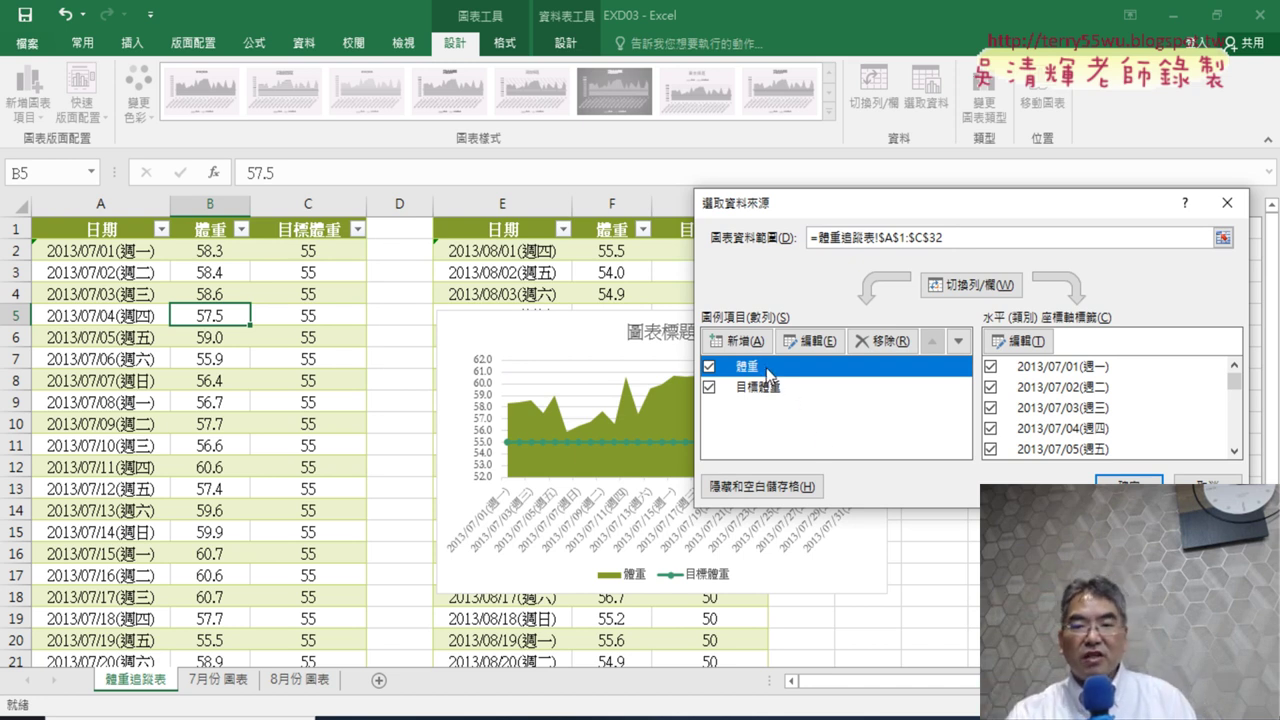
{"action": "left_click", "coordinate": [818, 345]}
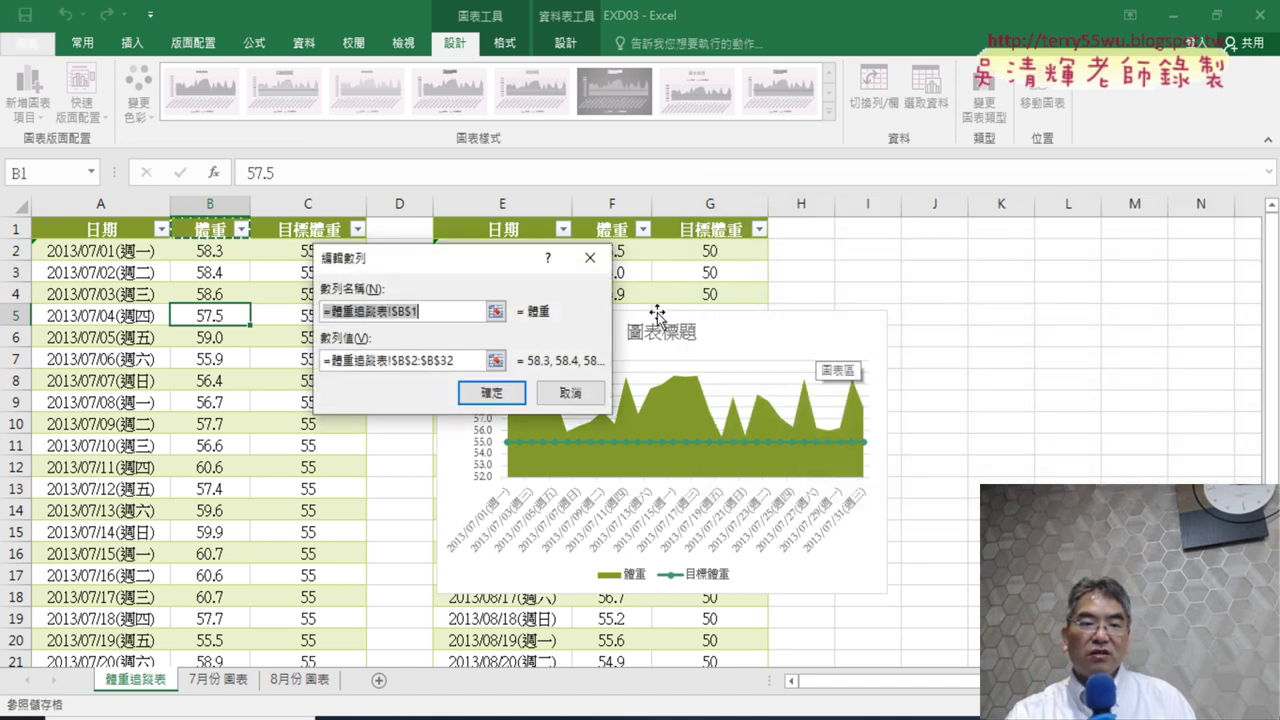
{"action": "left_click_drag", "start_coordinate": [487, 268], "coordinate": [706, 168]}
{"action": "left_click", "coordinate": [657, 209]}
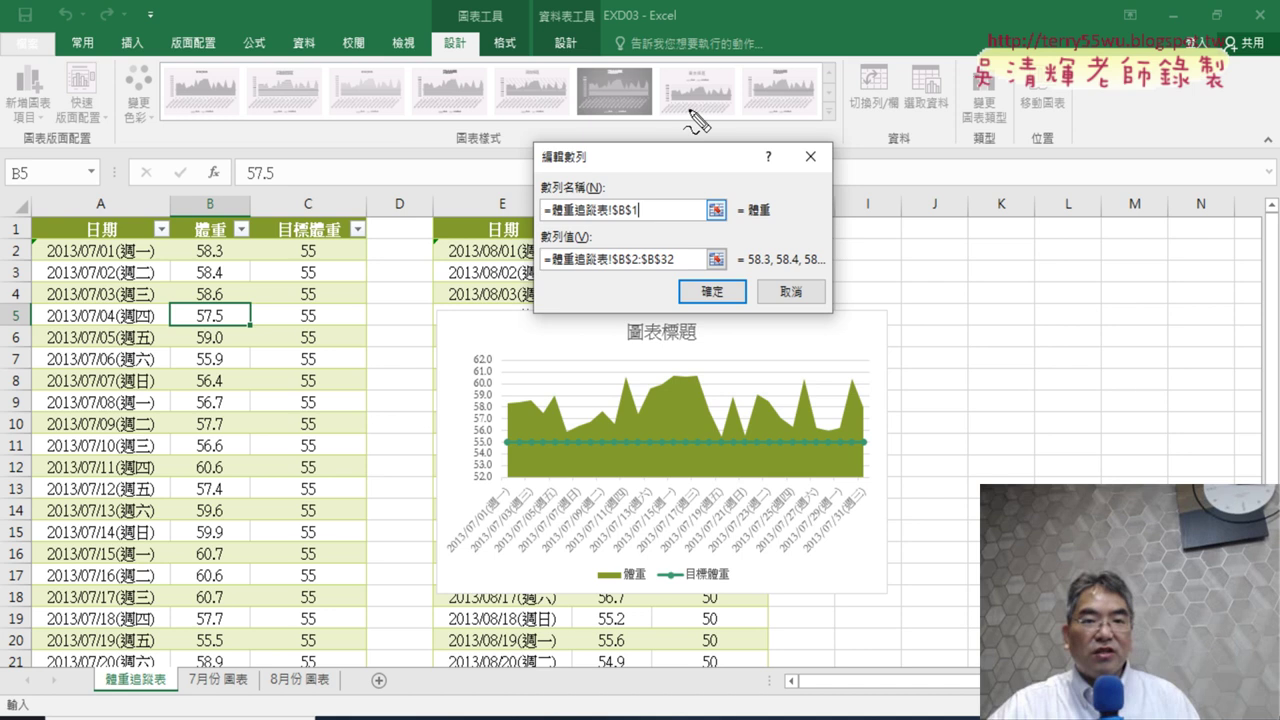
{"action": "left_click_drag", "start_coordinate": [546, 199], "coordinate": [580, 200]}
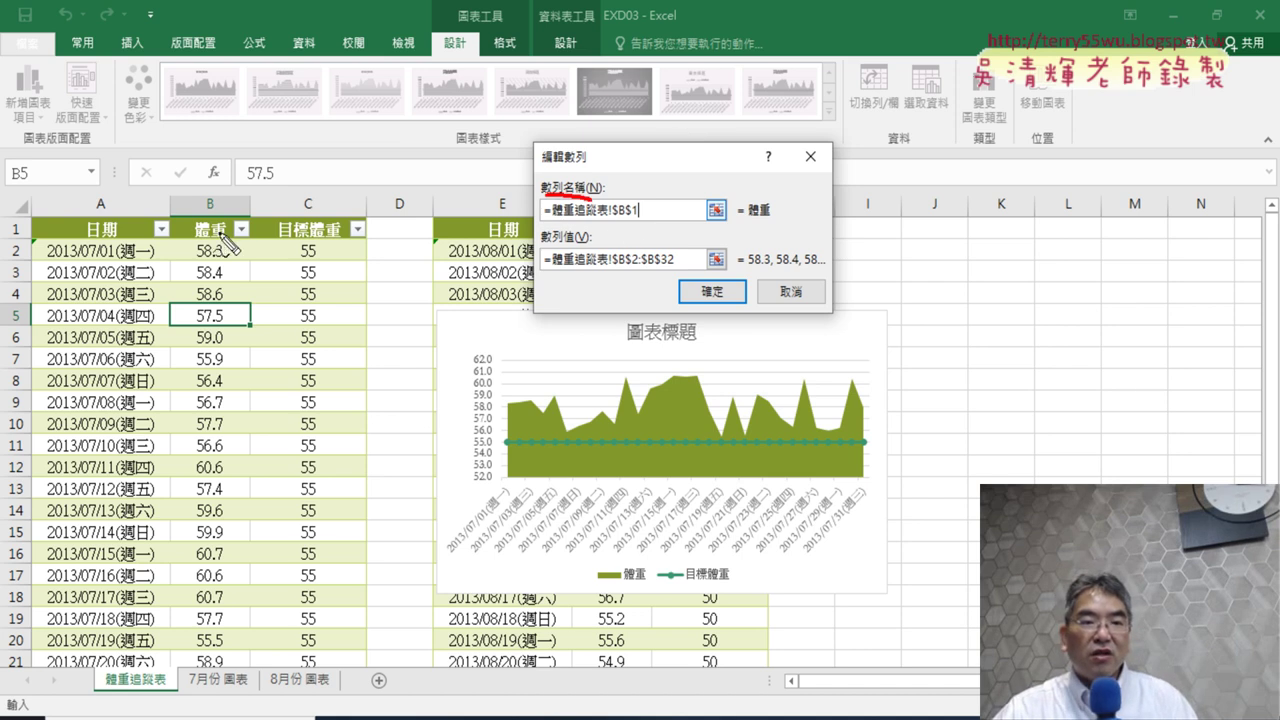
{"action": "left_click_drag", "start_coordinate": [232, 245], "coordinate": [248, 229]}
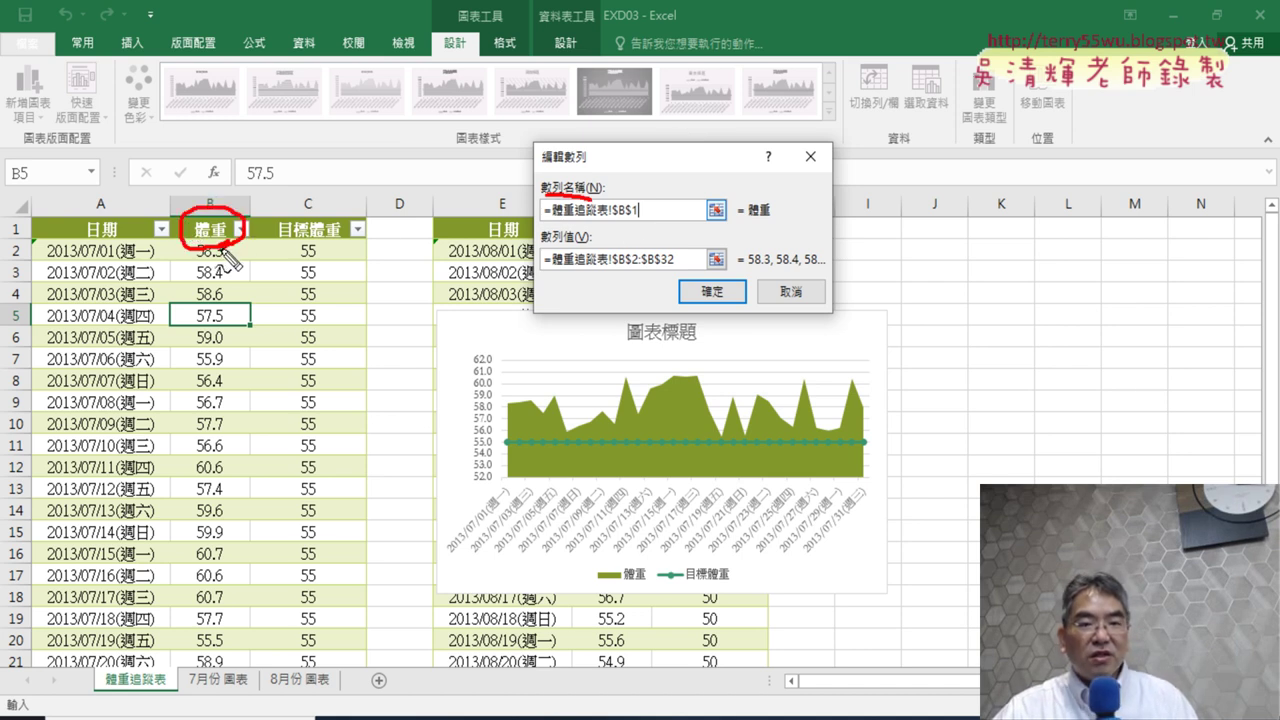
{"action": "left_click_drag", "start_coordinate": [541, 245], "coordinate": [676, 268]}
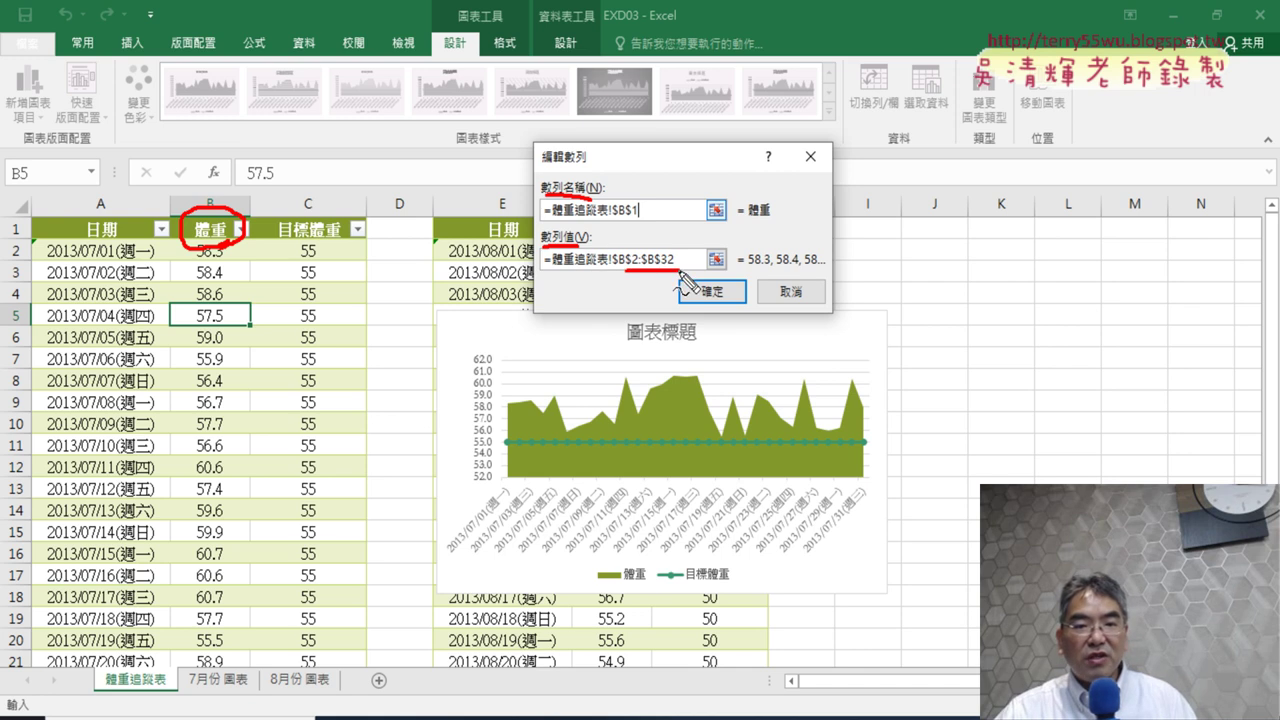
{"action": "mouse_move", "coordinate": [168, 440]}
{"action": "left_mouse_down"}
{"action": "mouse_move", "coordinate": [264, 295]}
{"action": "mouse_move", "coordinate": [190, 385]}
{"action": "left_mouse_up"}
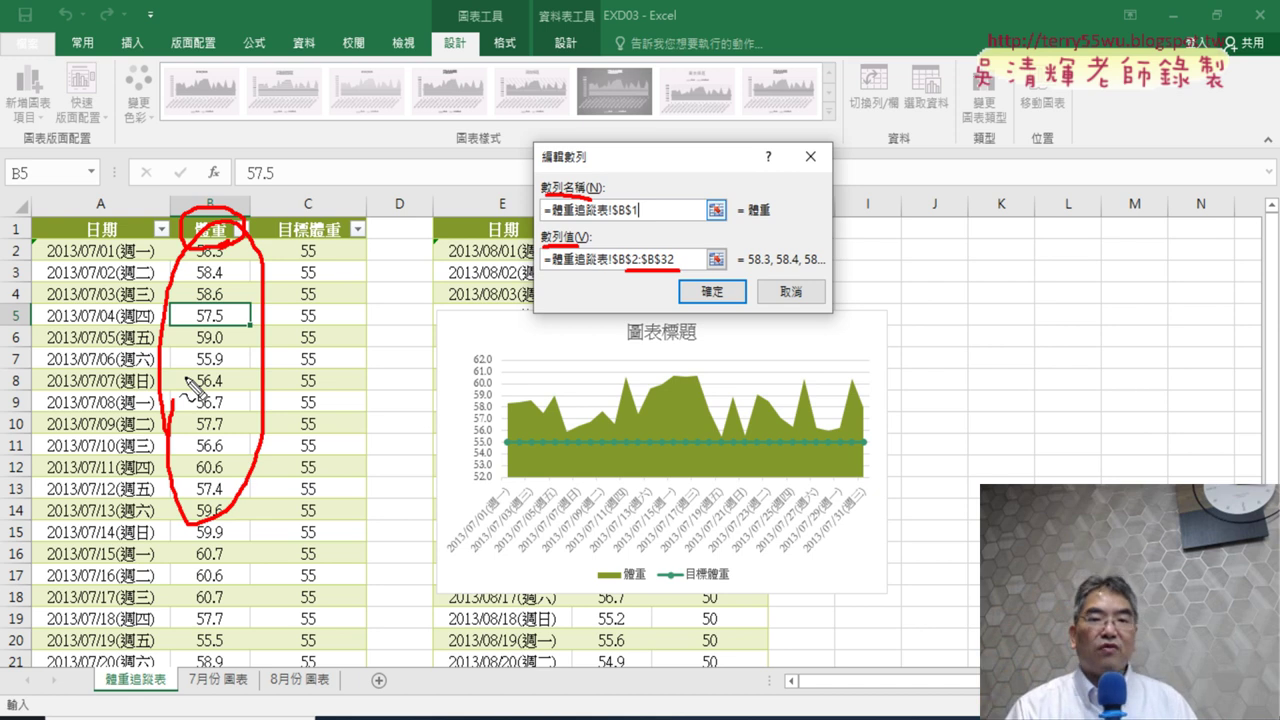
{"action": "key", "text": "Escape"}
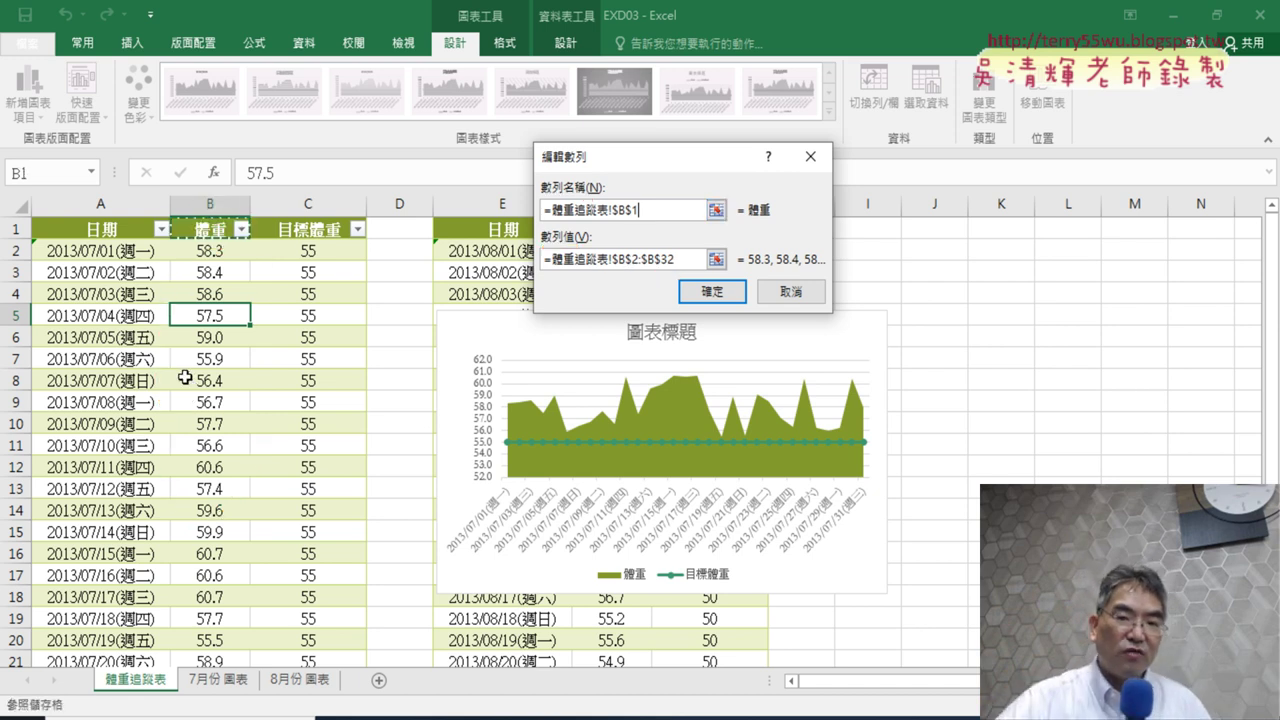
{"action": "left_click", "coordinate": [803, 290]}
{"action": "left_click", "coordinate": [793, 367]}
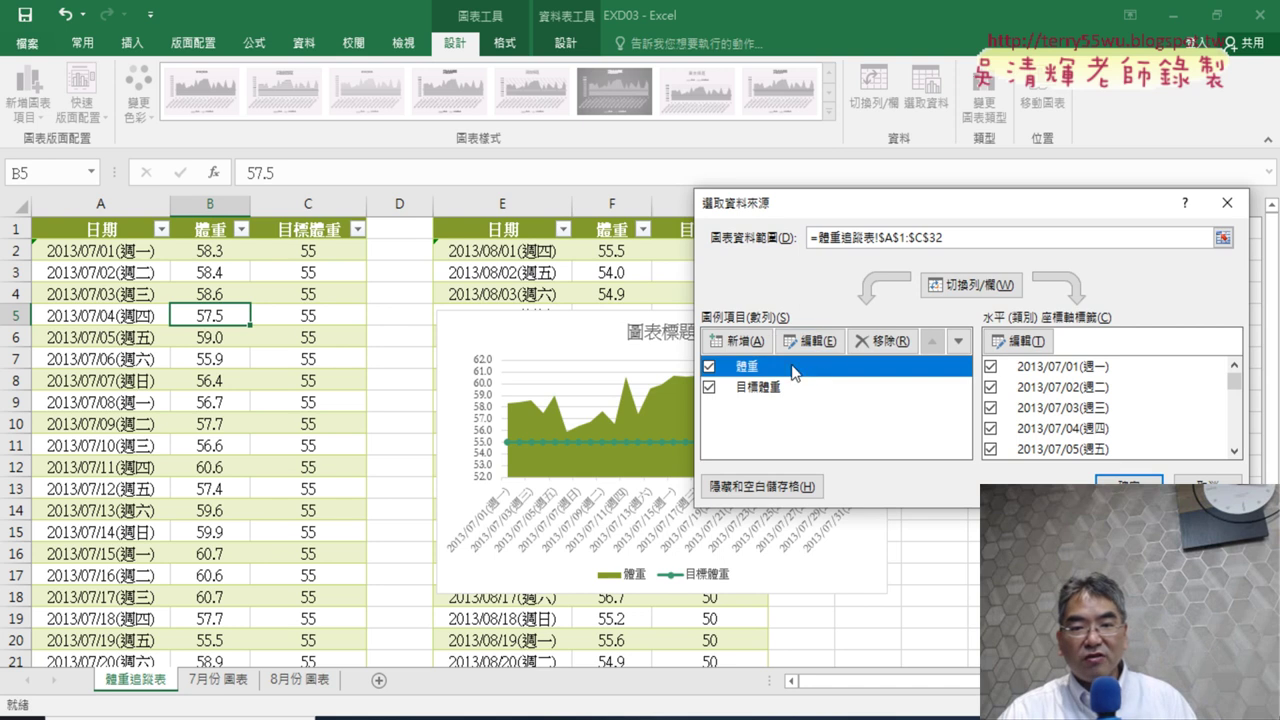
{"action": "left_click", "coordinate": [821, 342]}
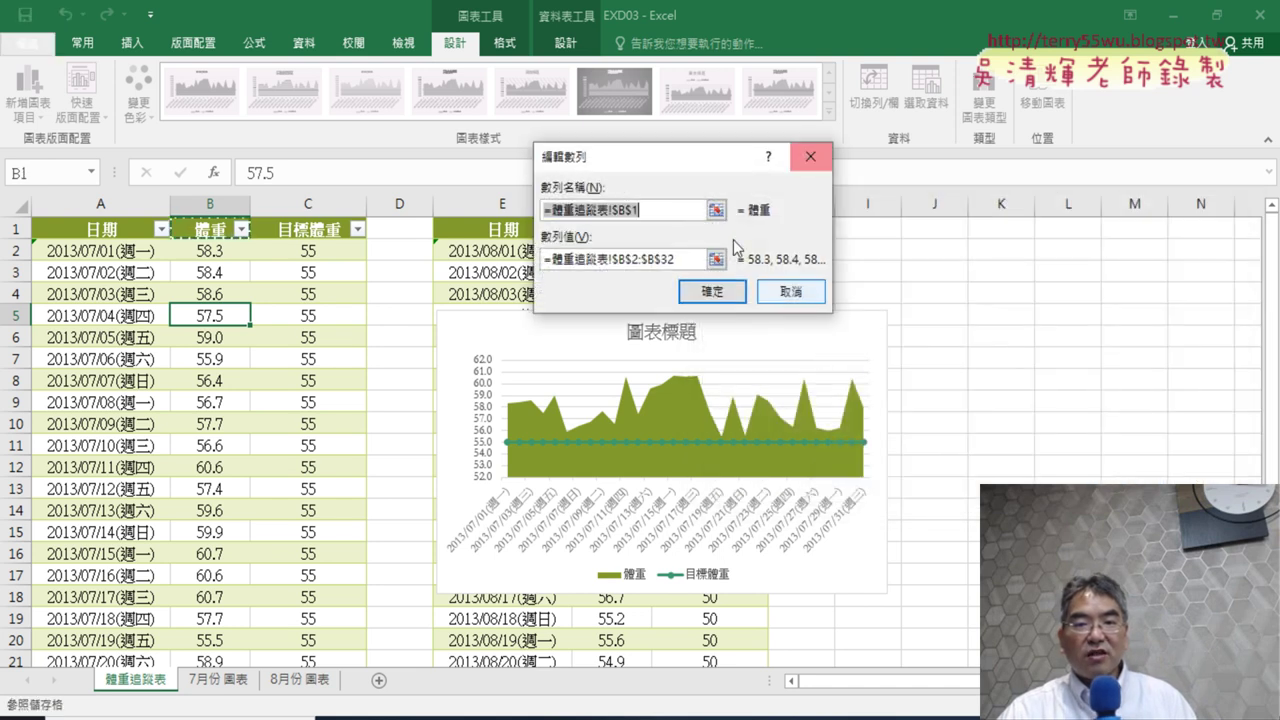
{"action": "left_click", "coordinate": [790, 291]}
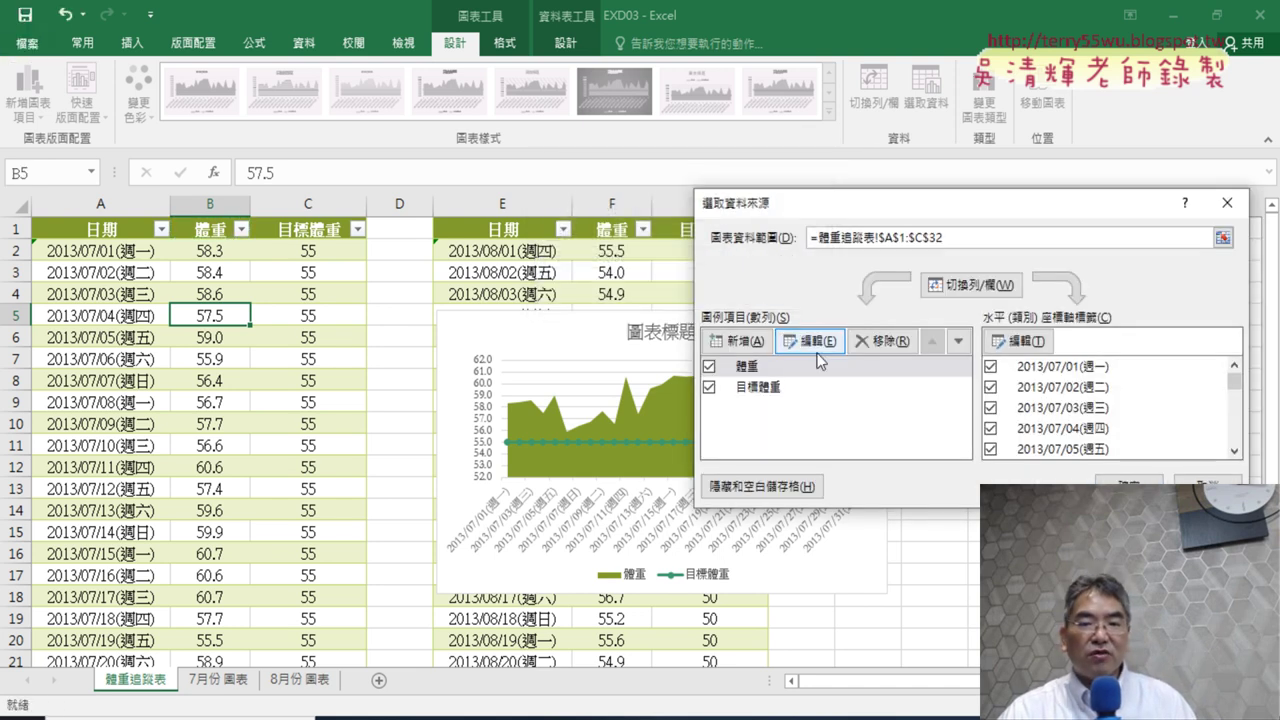
Step: Add a third series named from header B1 (體重) with values 體重追蹤表!$B$2:$B$32
{"action": "left_click", "coordinate": [740, 342]}
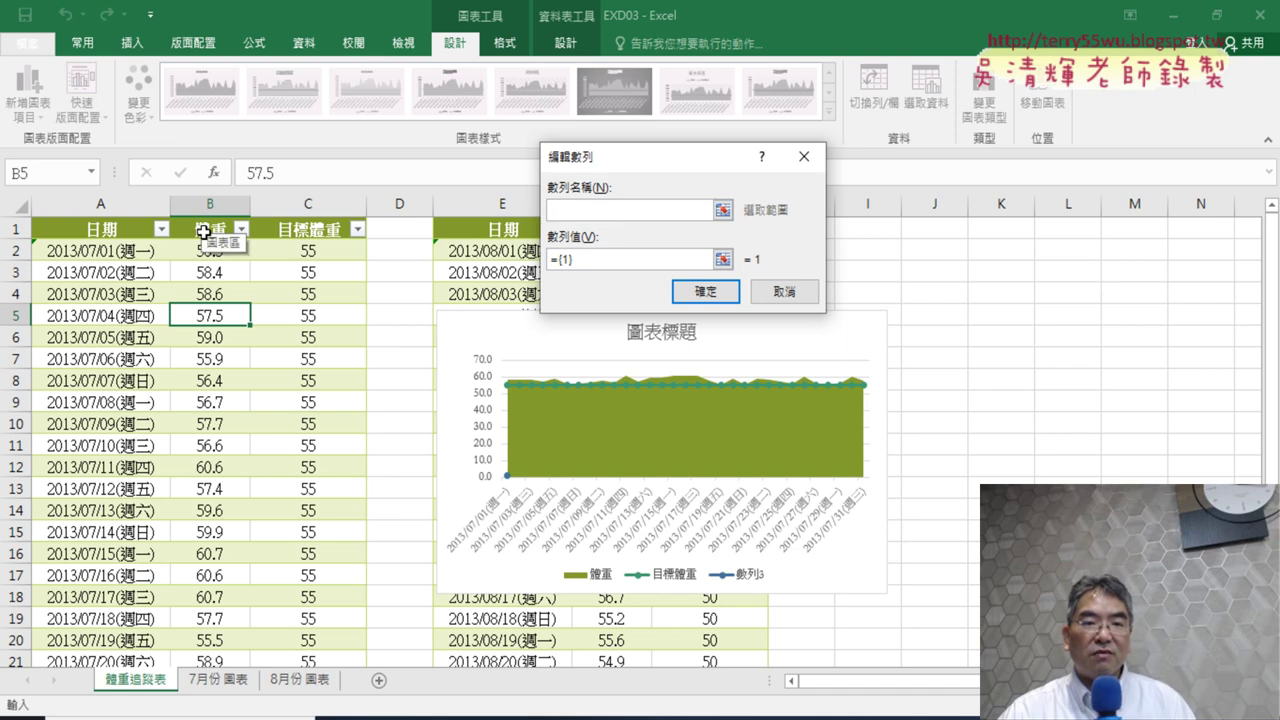
{"action": "left_click", "coordinate": [203, 232]}
{"action": "left_click", "coordinate": [600, 258]}
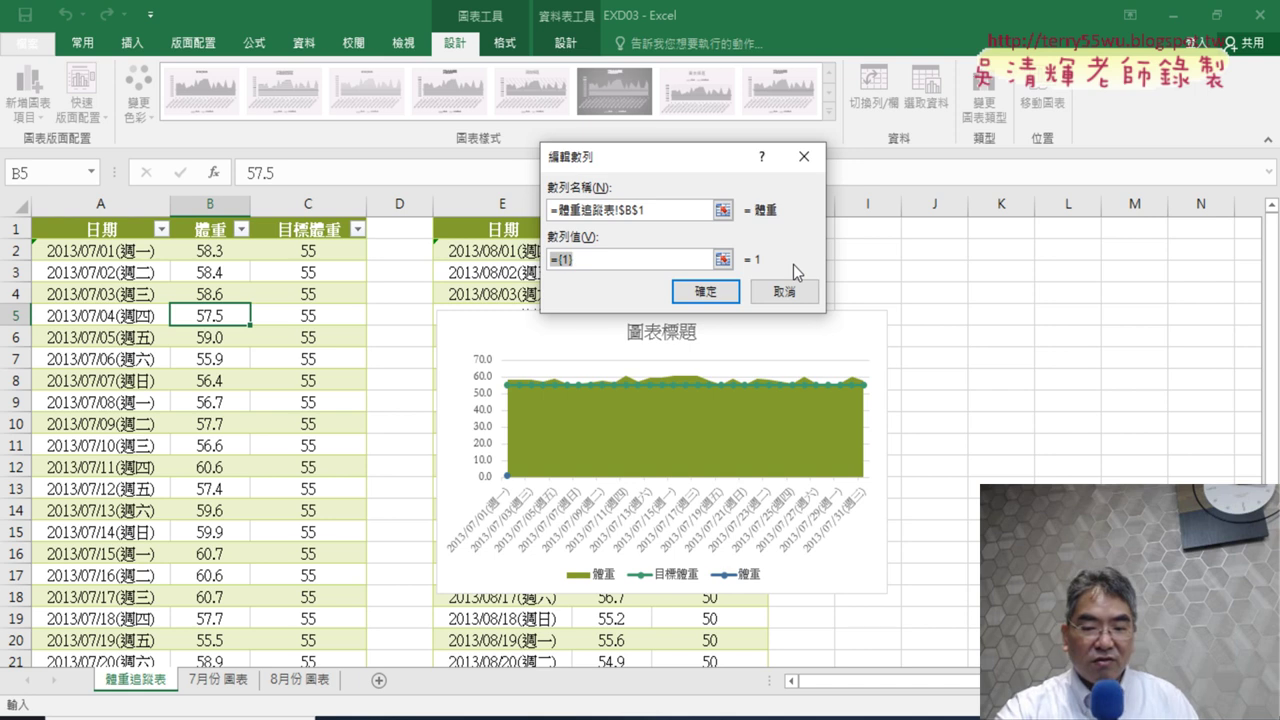
{"action": "key", "text": "BackSpace"}
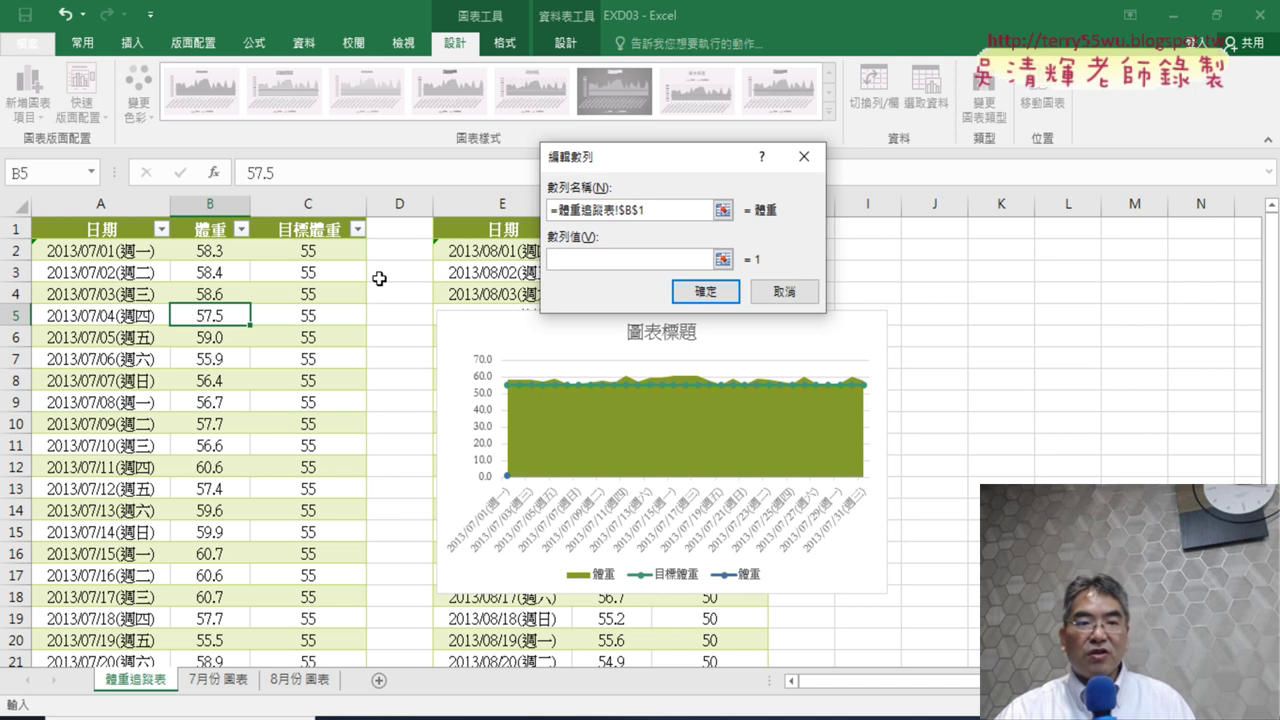
{"action": "left_click", "coordinate": [236, 251]}
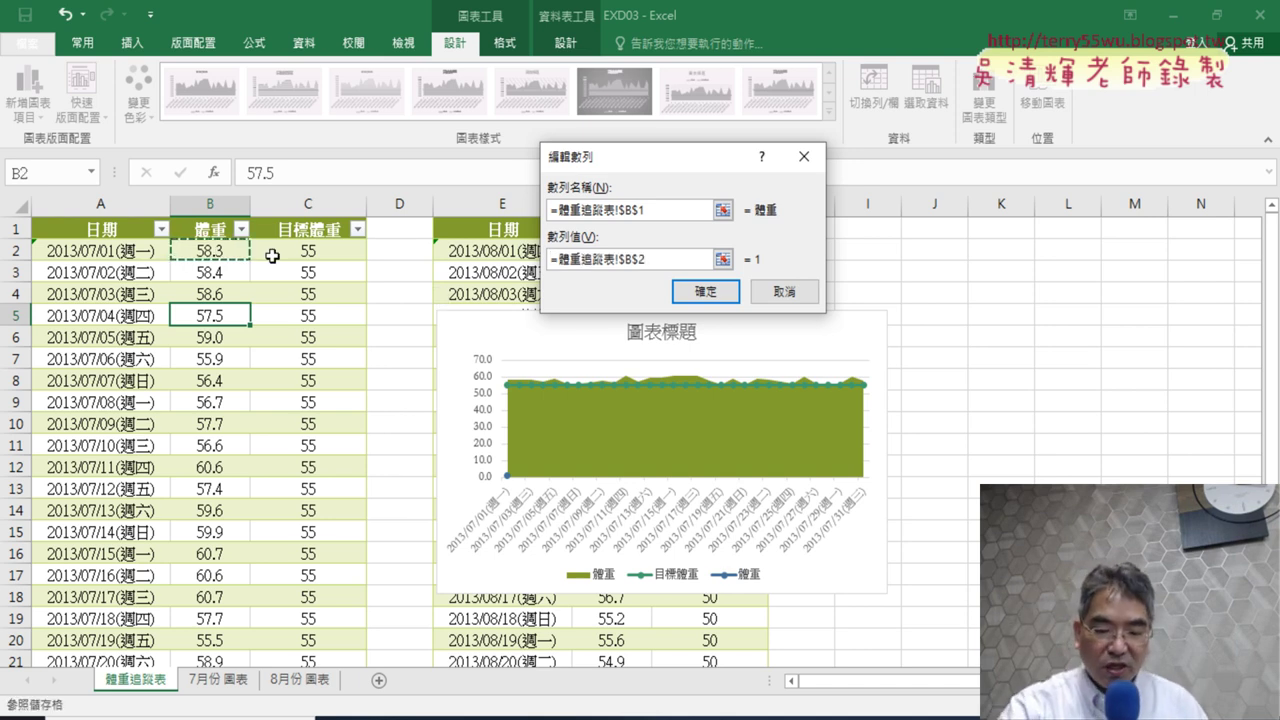
{"action": "key", "text": "ctrl+shift+Down"}
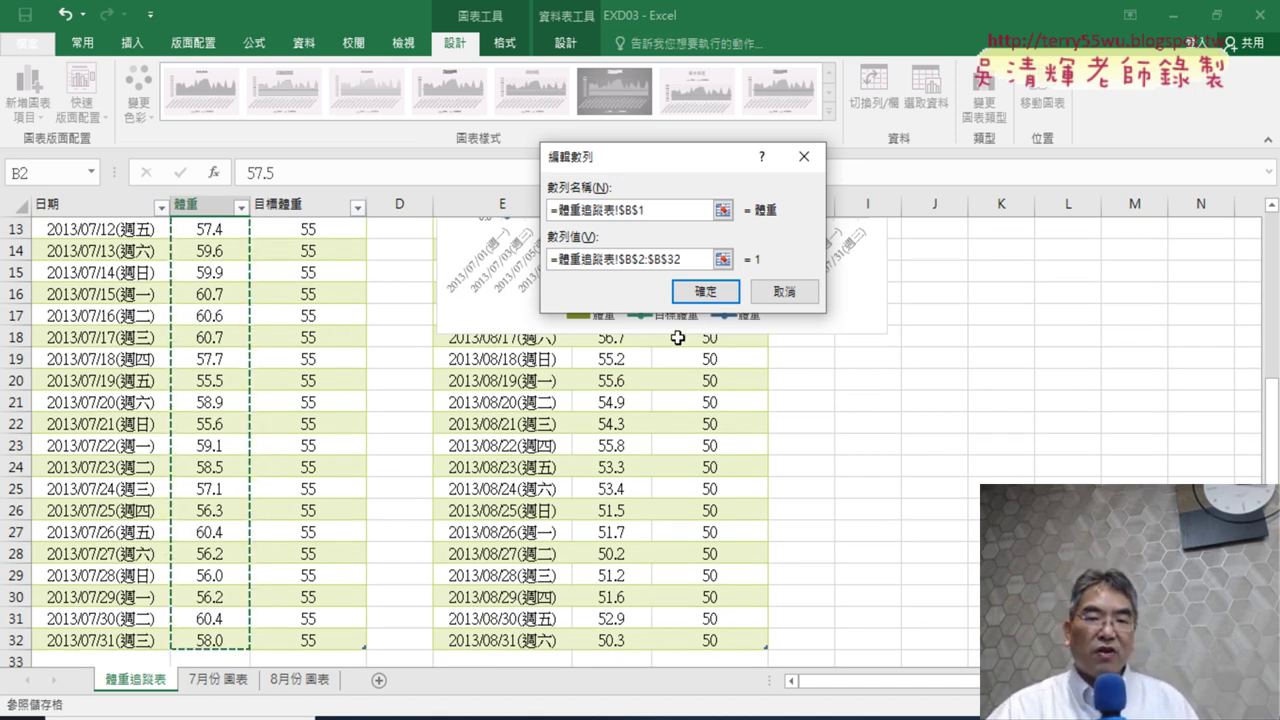
{"action": "left_click", "coordinate": [714, 292]}
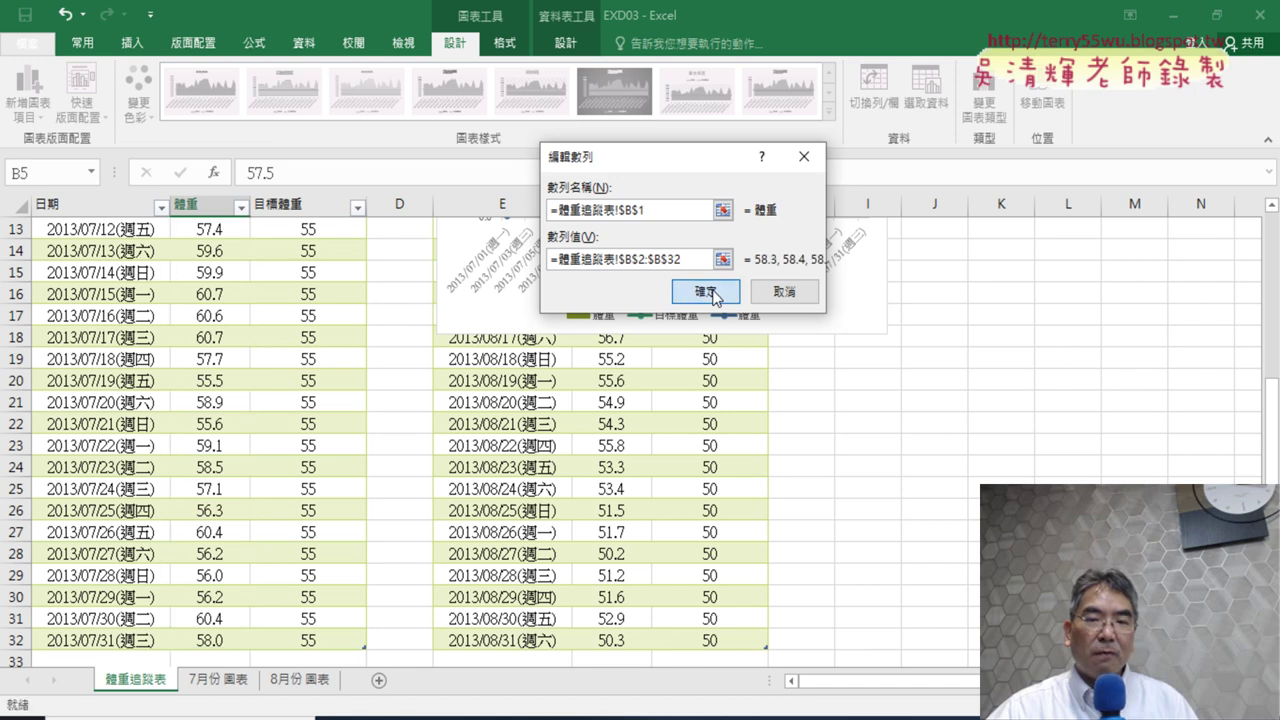
Step: Compare the original and duplicate 體重 series, reviewing name and value ranges without changes
{"action": "left_click", "coordinate": [785, 418]}
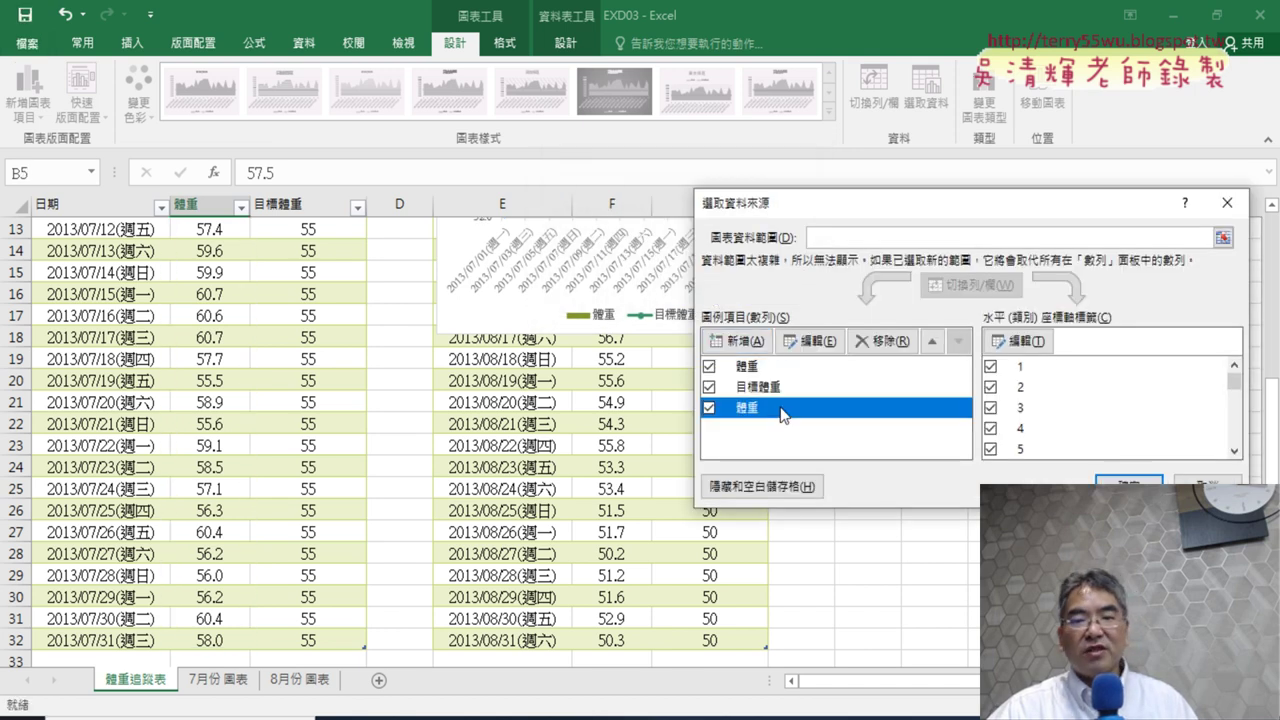
{"action": "left_click", "coordinate": [772, 372]}
{"action": "left_click", "coordinate": [769, 410]}
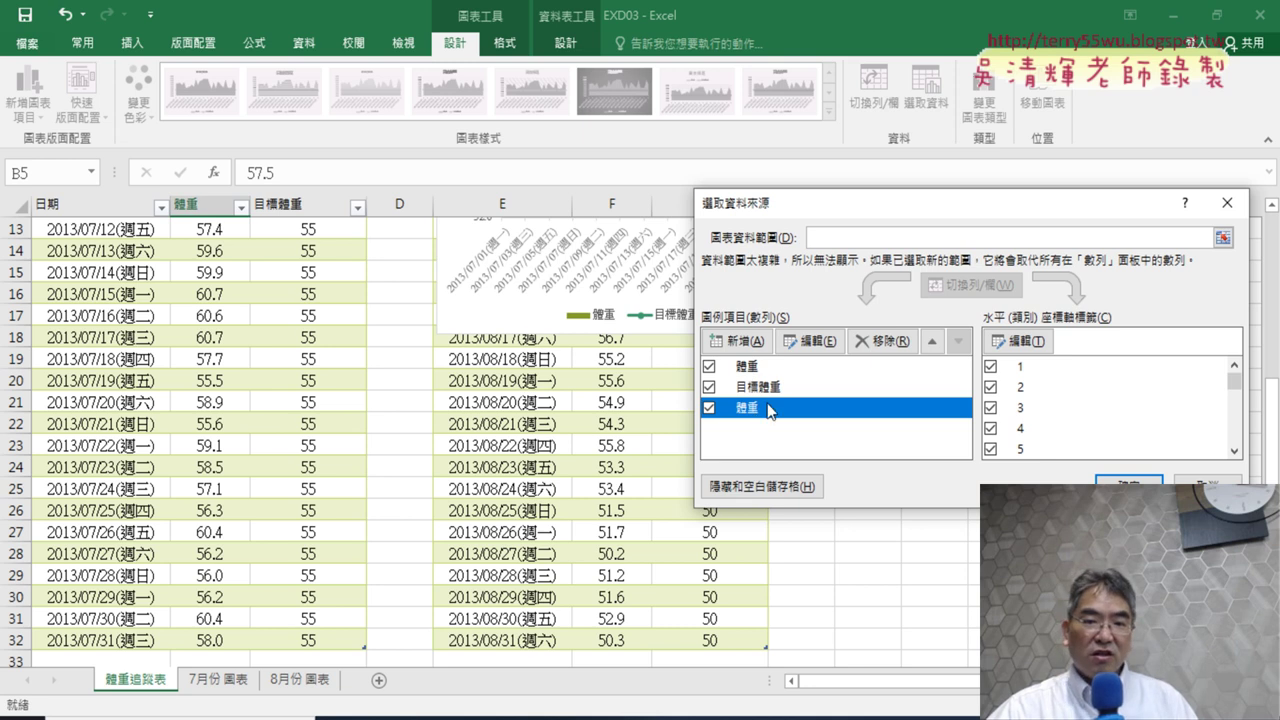
{"action": "left_click", "coordinate": [810, 341]}
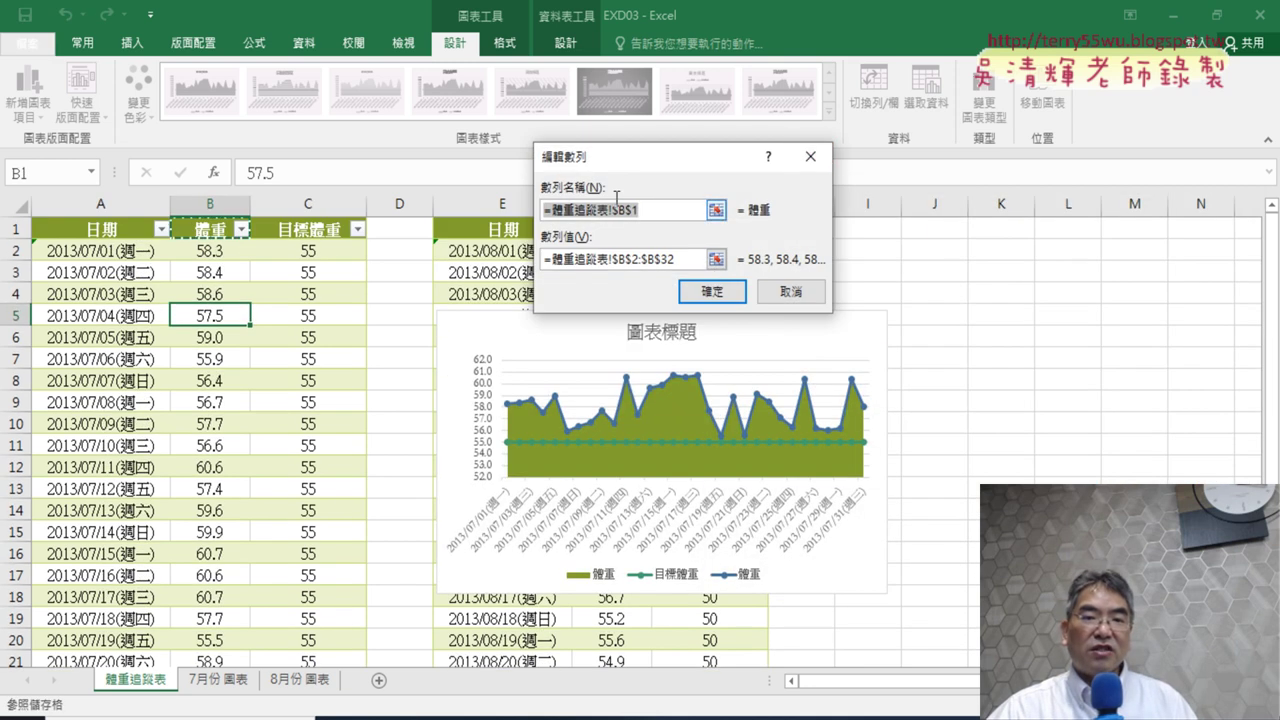
{"action": "left_click", "coordinate": [712, 291]}
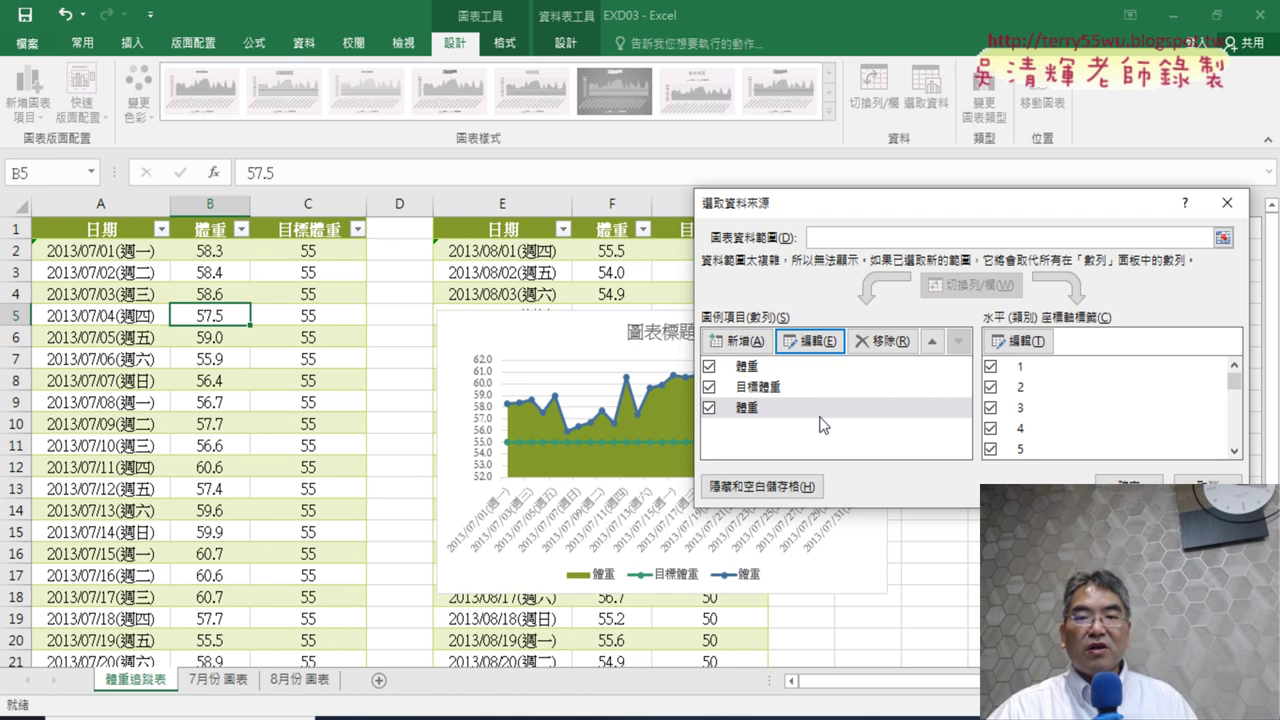
{"action": "left_click", "coordinate": [787, 370]}
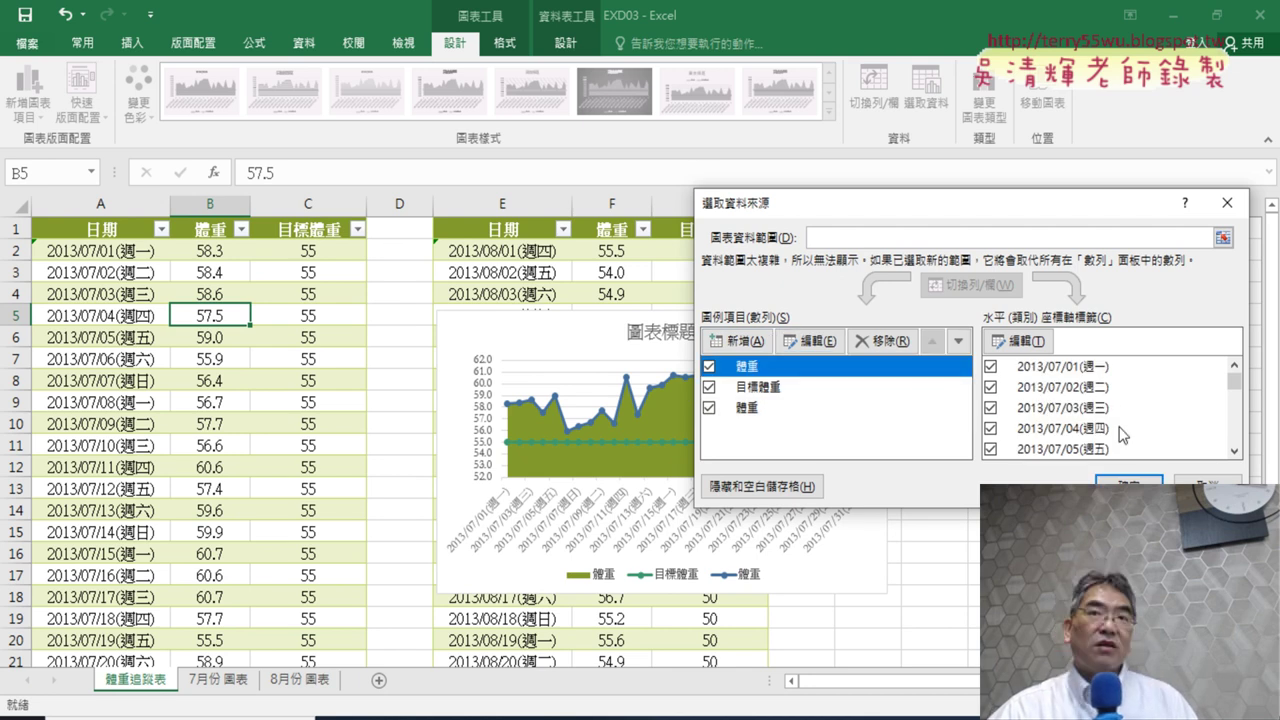
{"action": "left_click", "coordinate": [774, 410]}
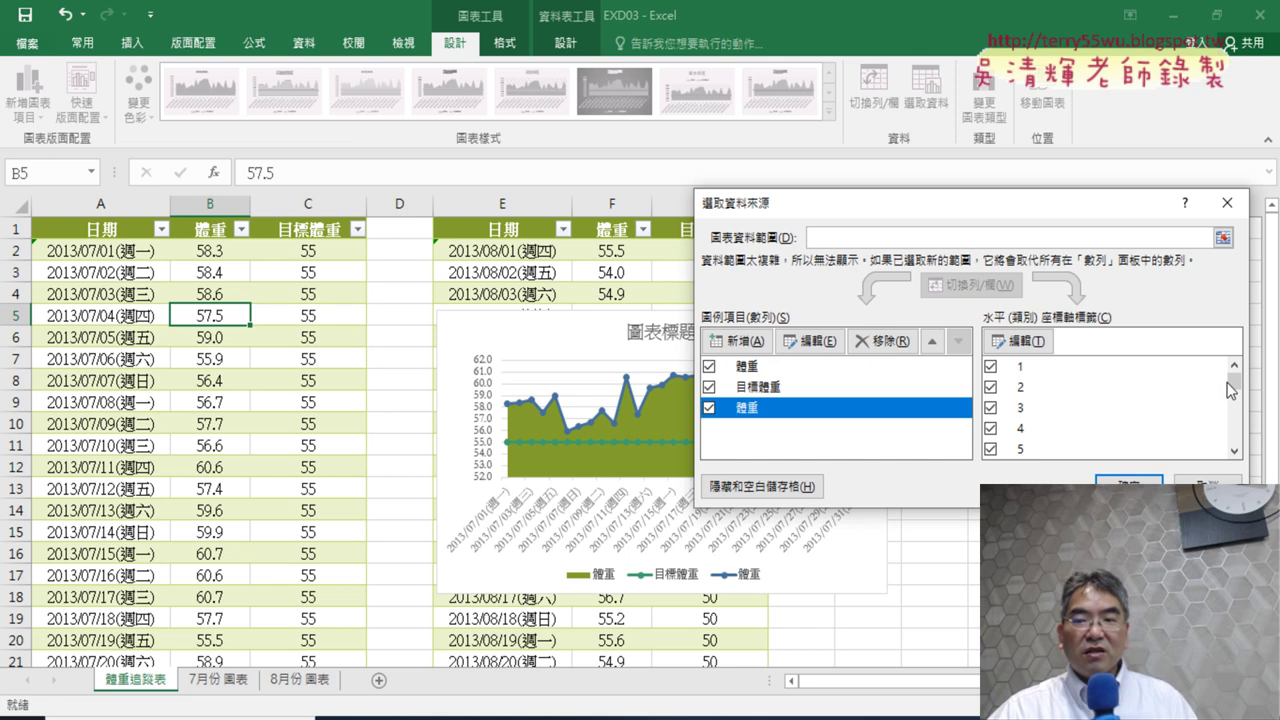
Step: Check both 體重 series' axis label ranges, closing each axis label dialog unchanged
{"action": "mouse_move", "coordinate": [1232, 388]}
{"action": "left_mouse_down"}
{"action": "mouse_move", "coordinate": [1234, 440]}
{"action": "mouse_move", "coordinate": [1240, 378]}
{"action": "left_mouse_up"}
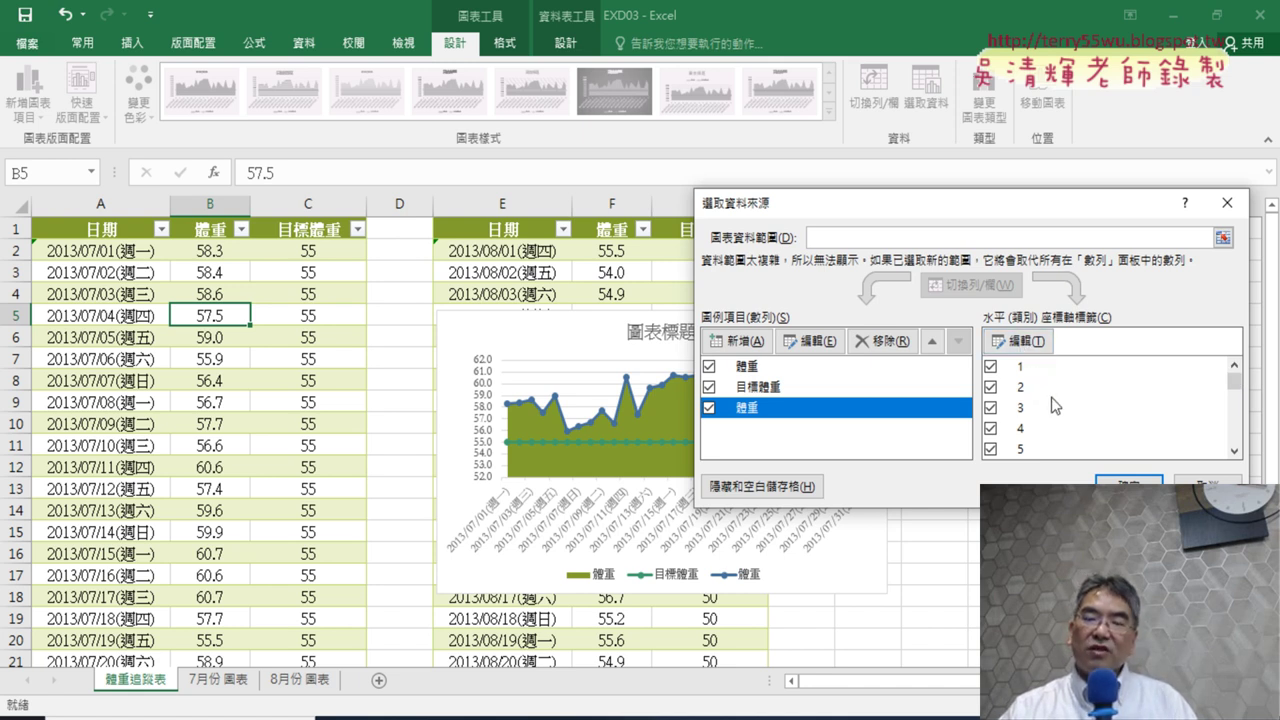
{"action": "left_click", "coordinate": [1030, 350]}
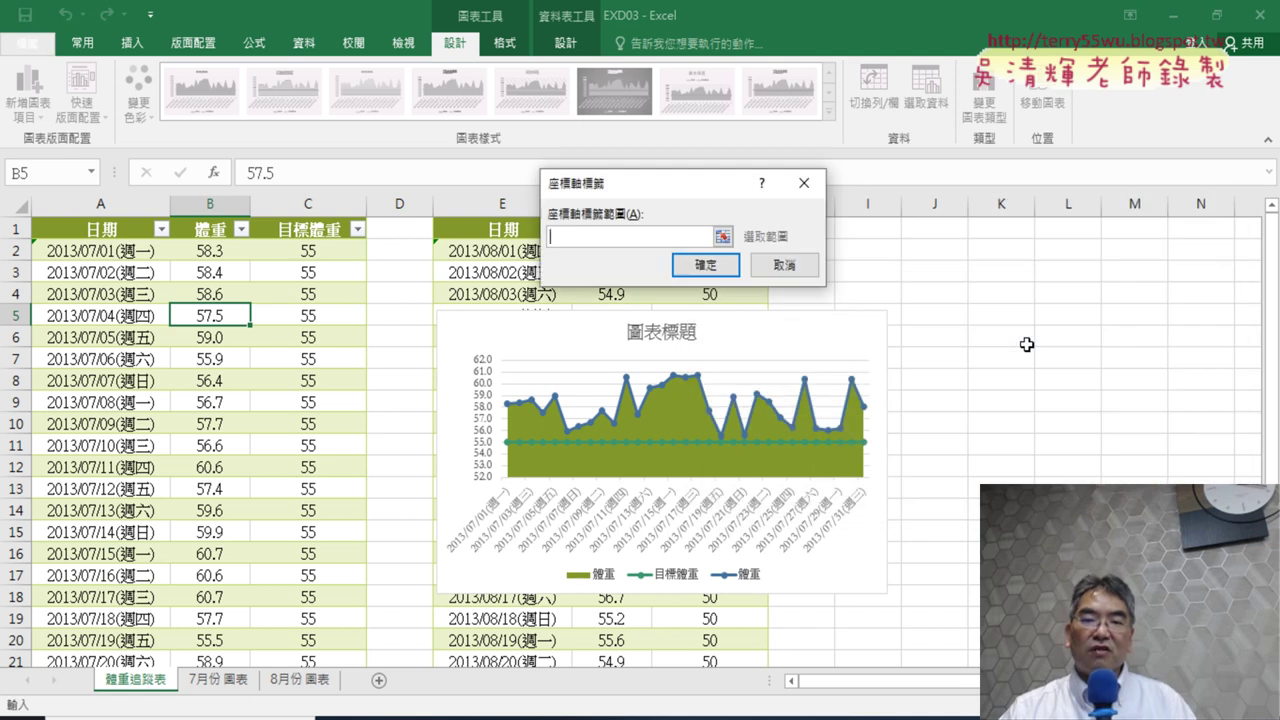
{"action": "left_click", "coordinate": [792, 267]}
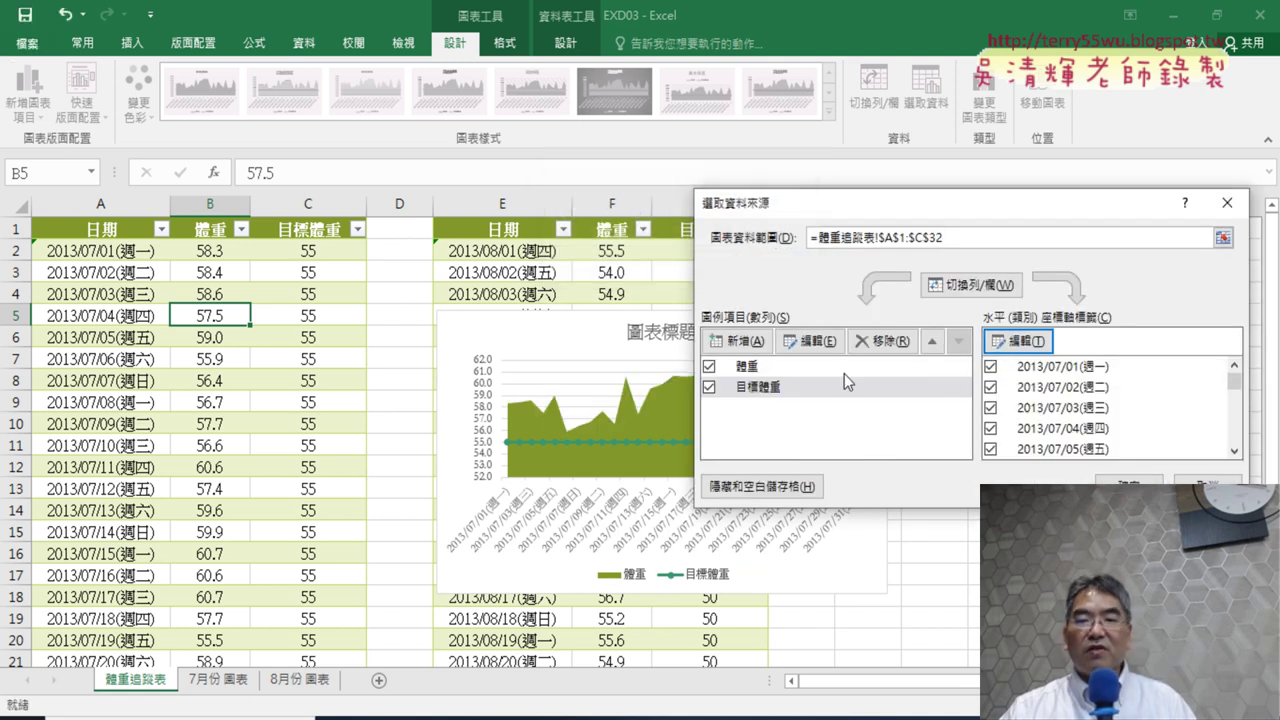
{"action": "left_click", "coordinate": [806, 366]}
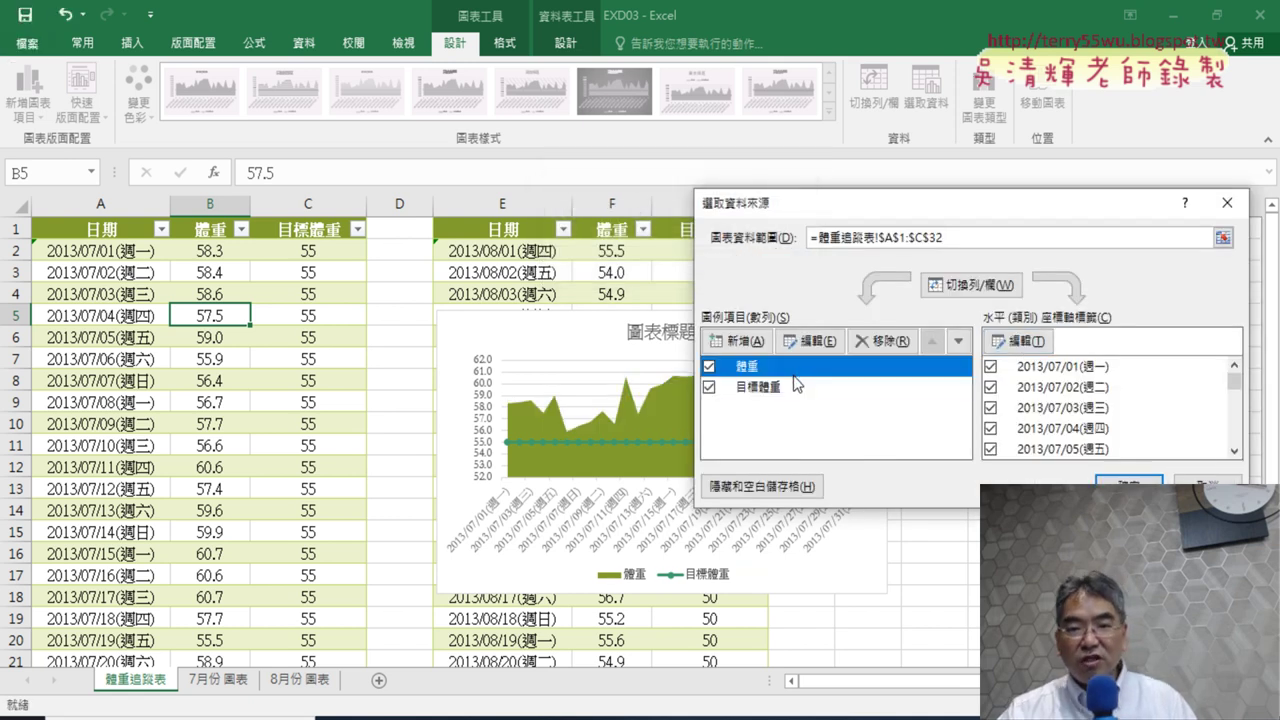
{"action": "left_click", "coordinate": [1015, 341]}
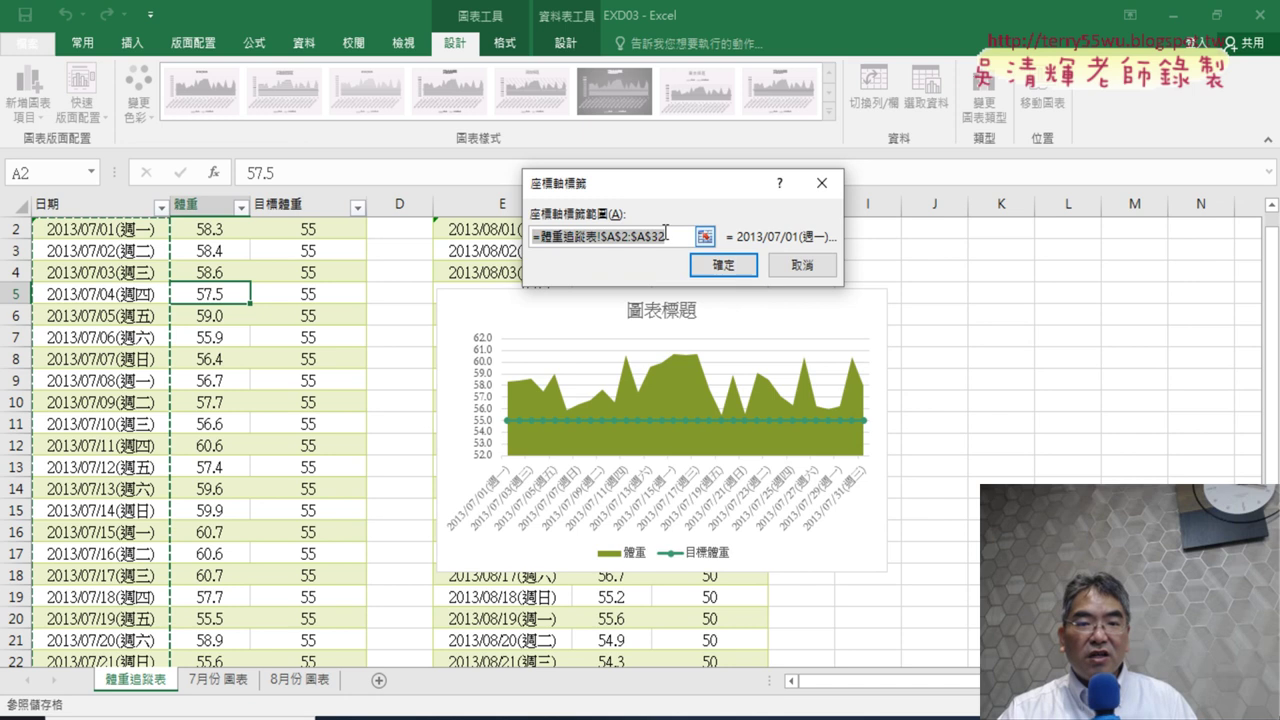
{"action": "scroll", "coordinate": [73, 268], "scroll_direction": "up", "scroll_amount": 1}
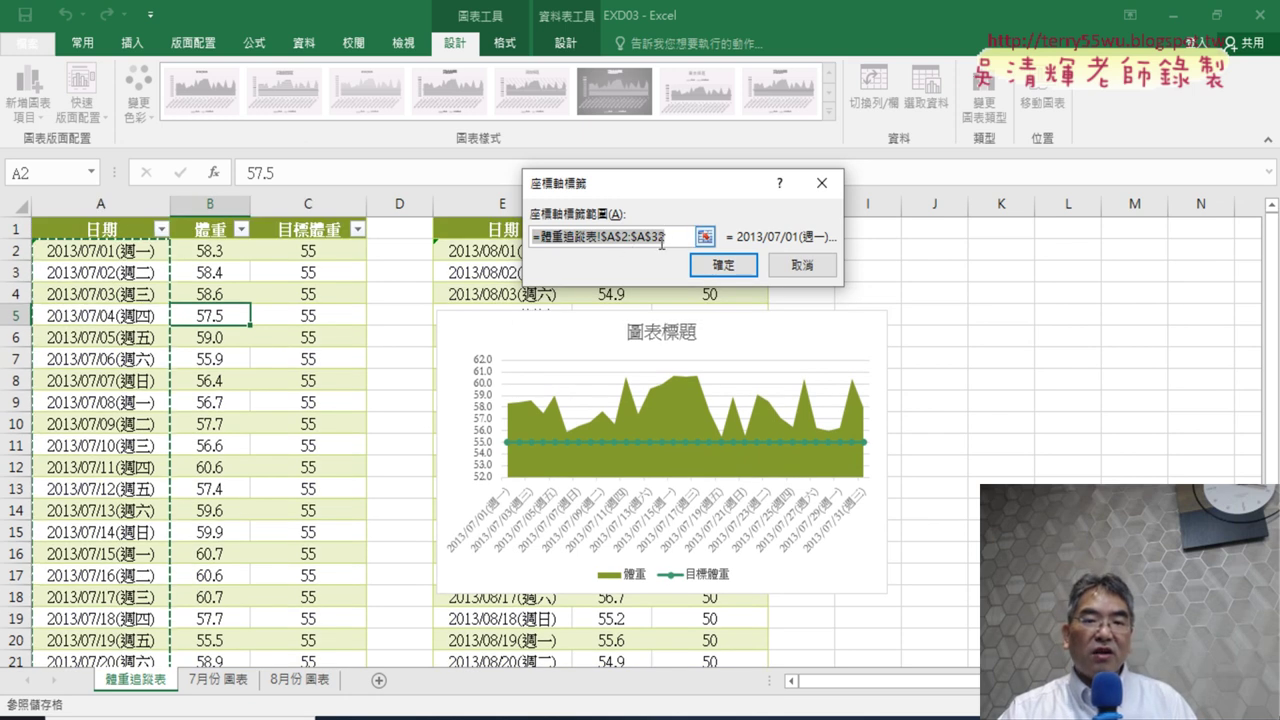
{"action": "left_click", "coordinate": [803, 268]}
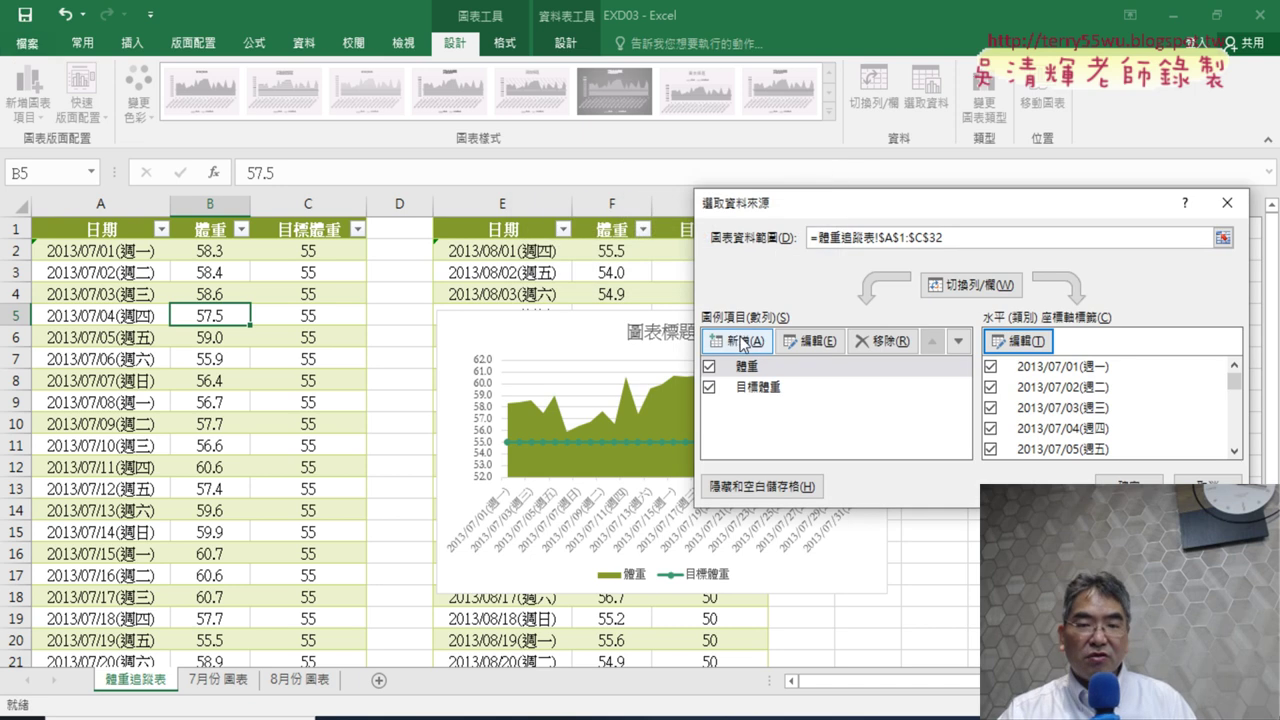
Step: Re-add a 體重 series (name B1, values B2:B32) and start its axis labels at A2
{"action": "left_click", "coordinate": [741, 343]}
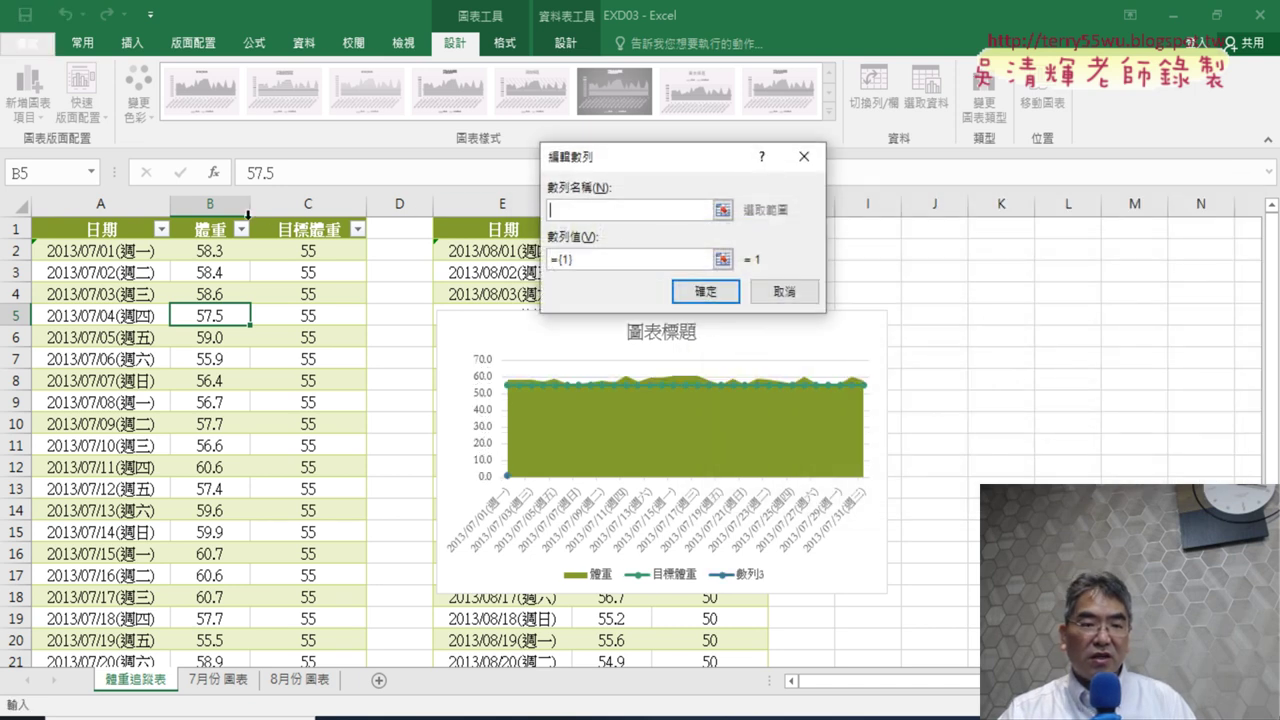
{"action": "left_click", "coordinate": [205, 231]}
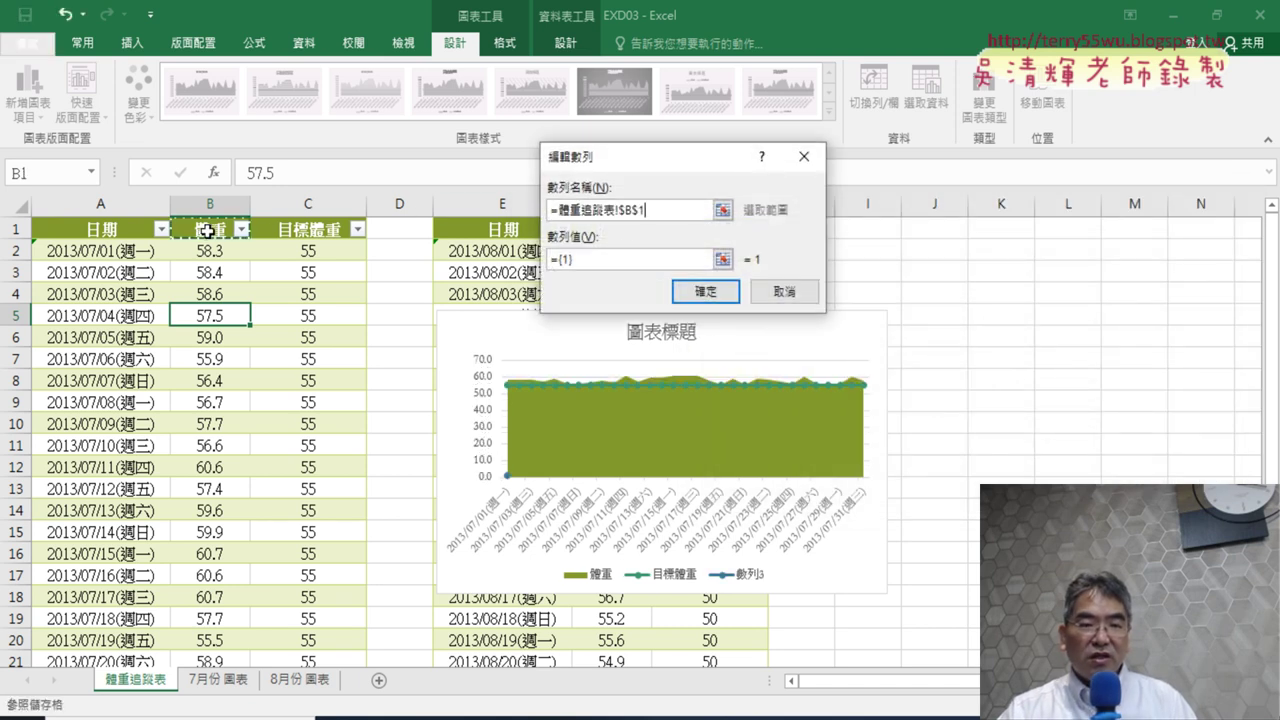
{"action": "key", "text": "Tab"}
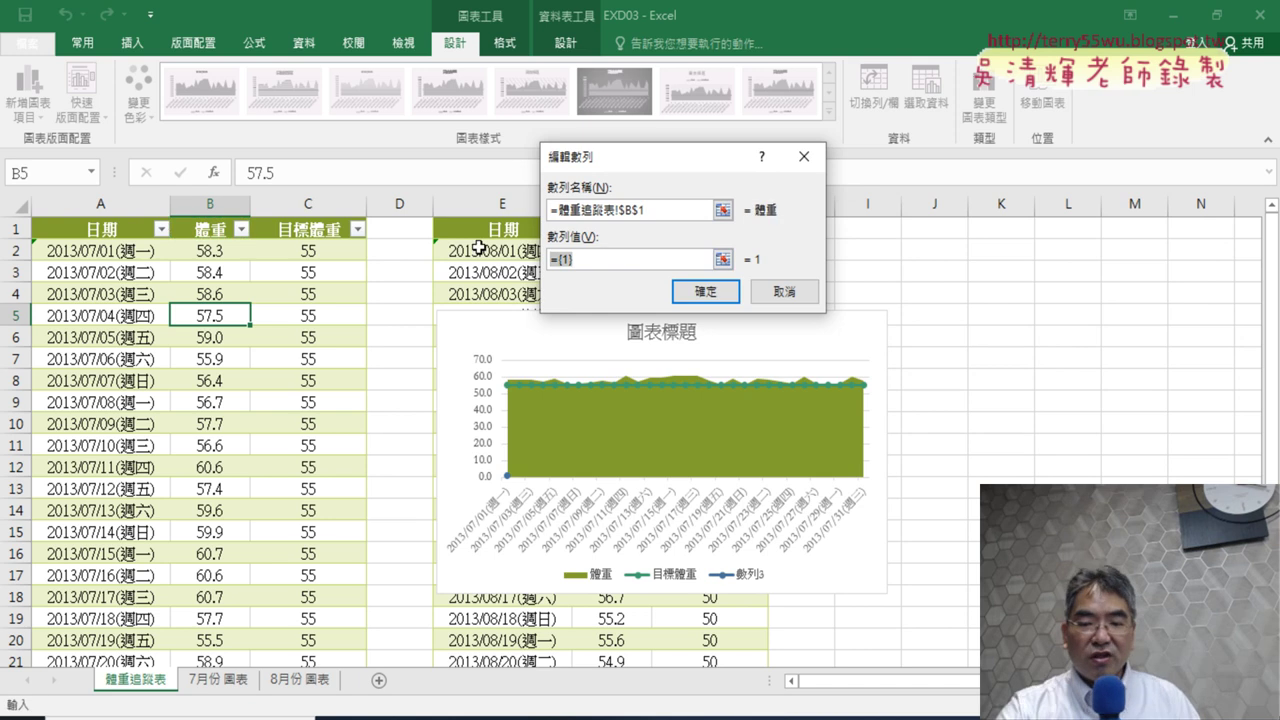
{"action": "key", "text": "BackSpace"}
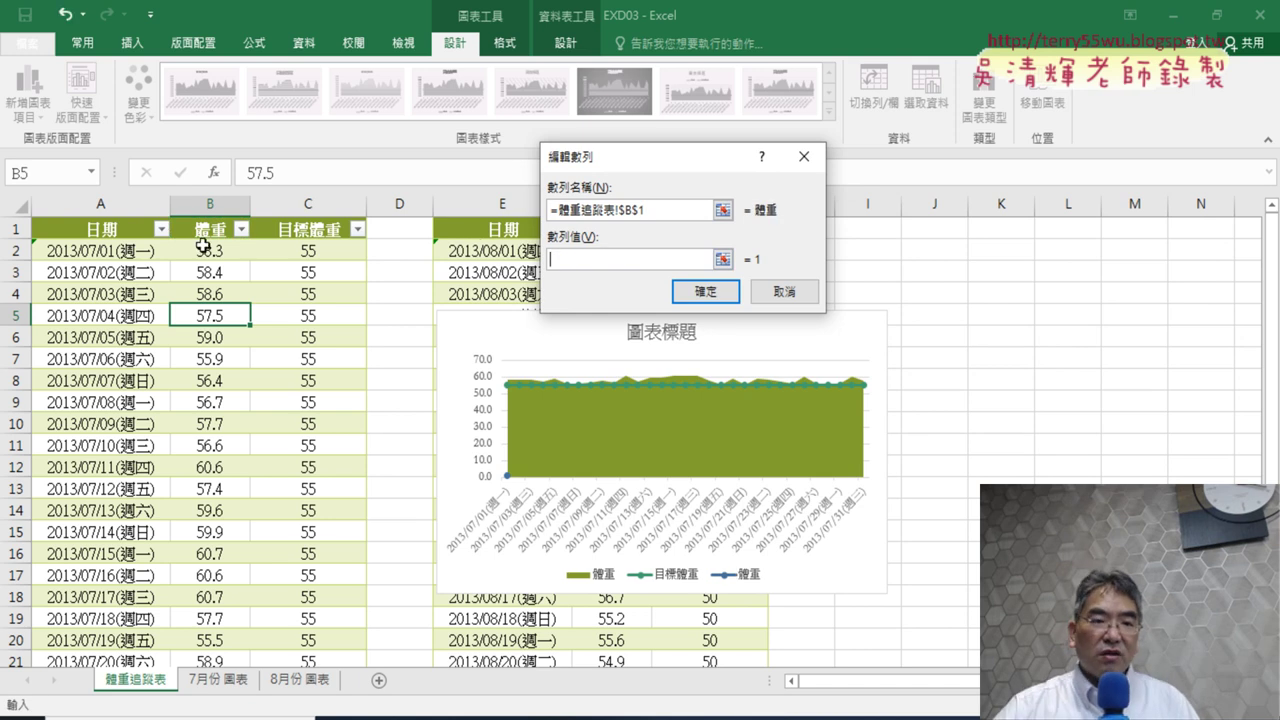
{"action": "left_click", "coordinate": [203, 247]}
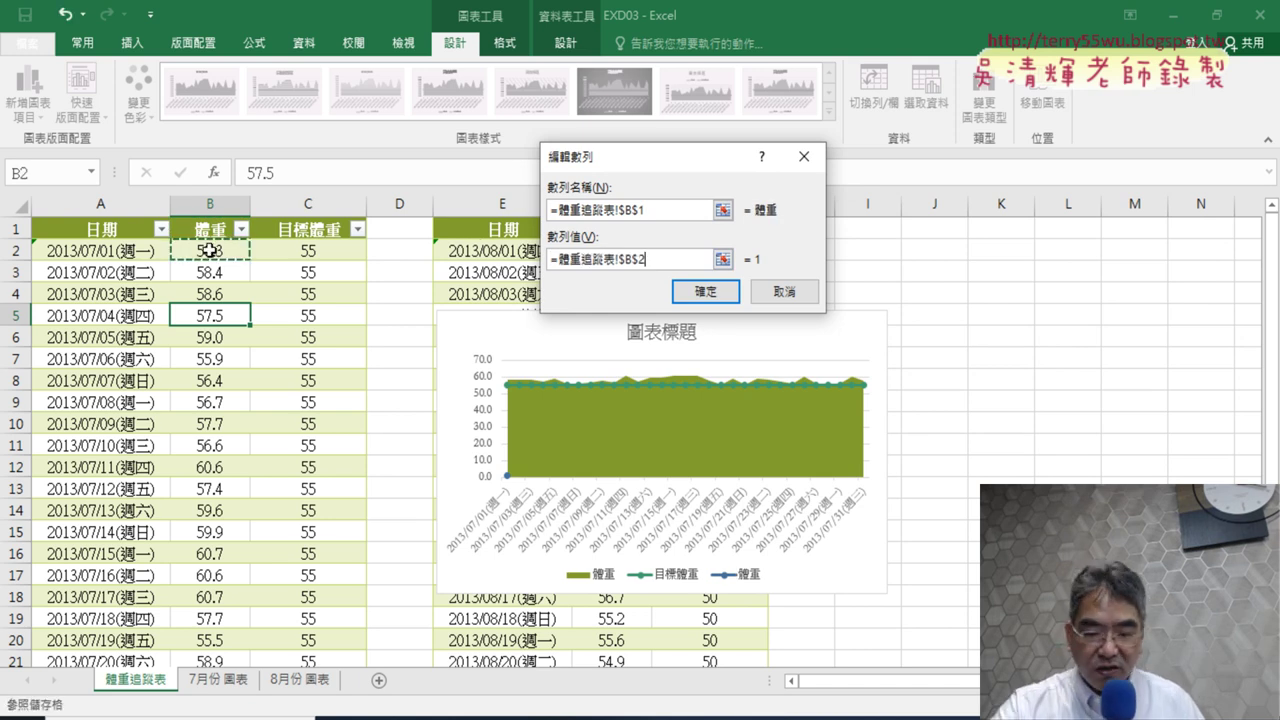
{"action": "key", "text": "ctrl+shift+Down"}
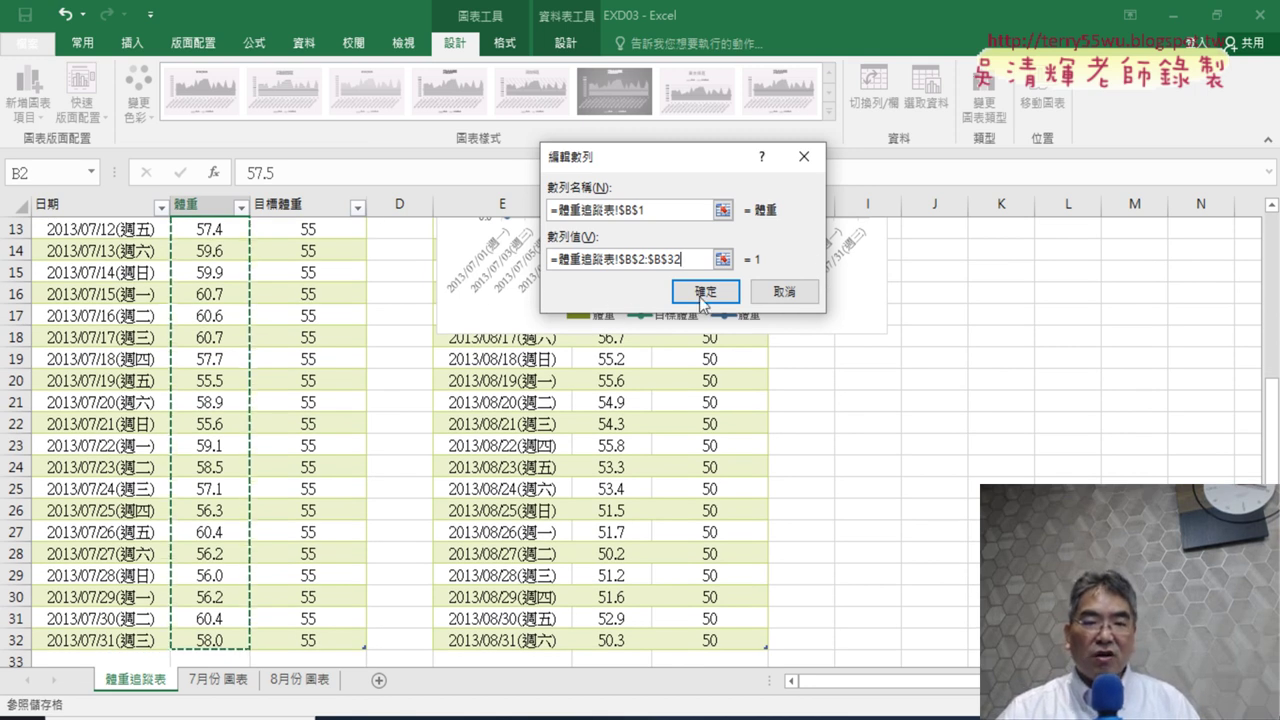
{"action": "left_click", "coordinate": [704, 298]}
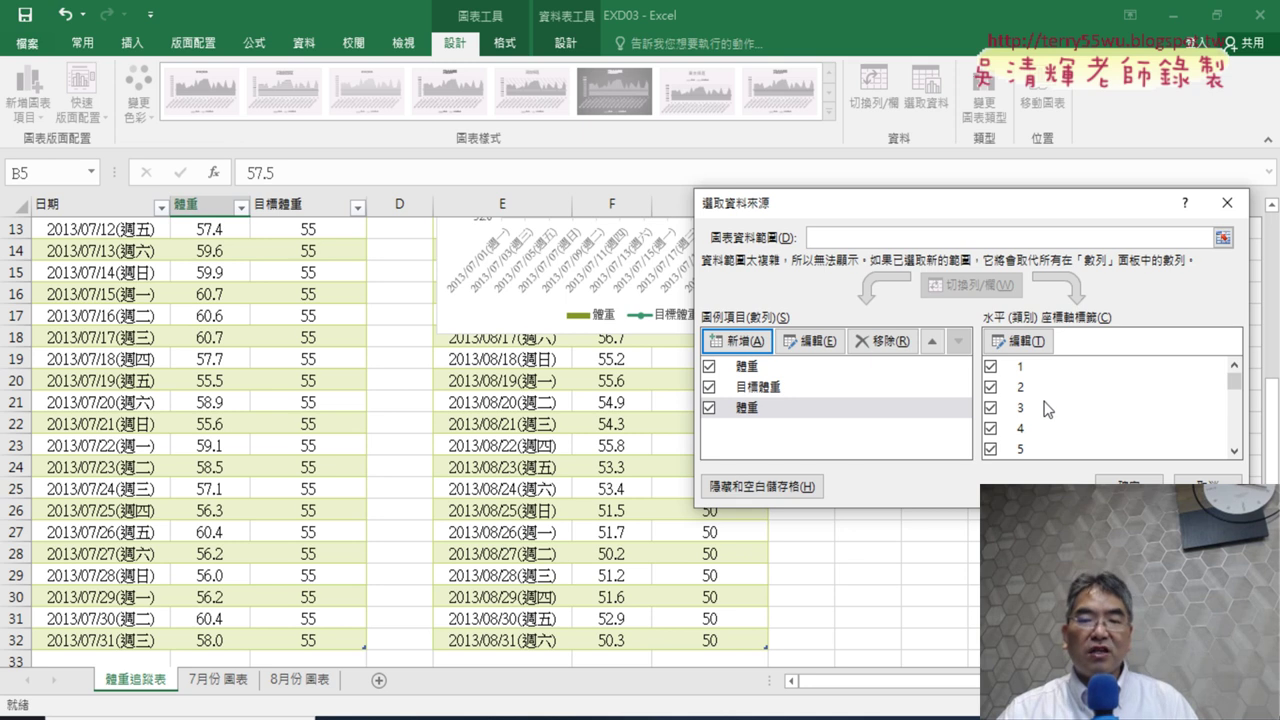
{"action": "left_click", "coordinate": [1022, 341]}
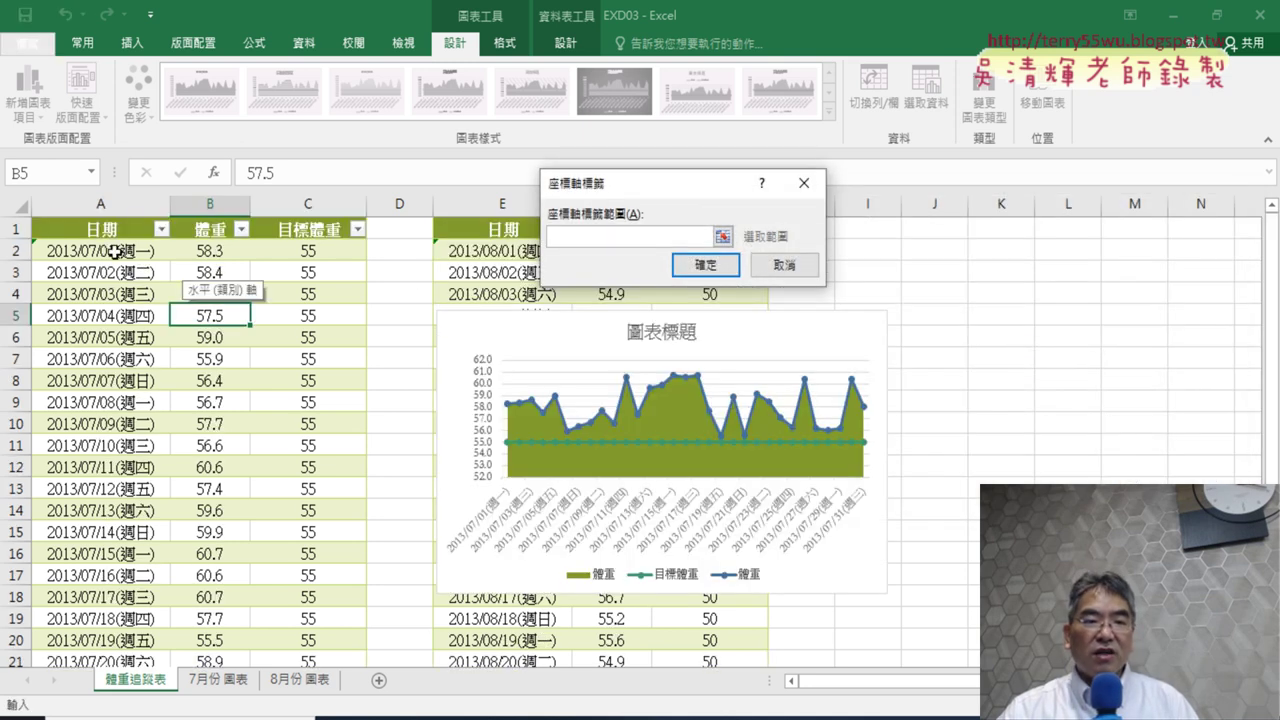
{"action": "left_click", "coordinate": [101, 250]}
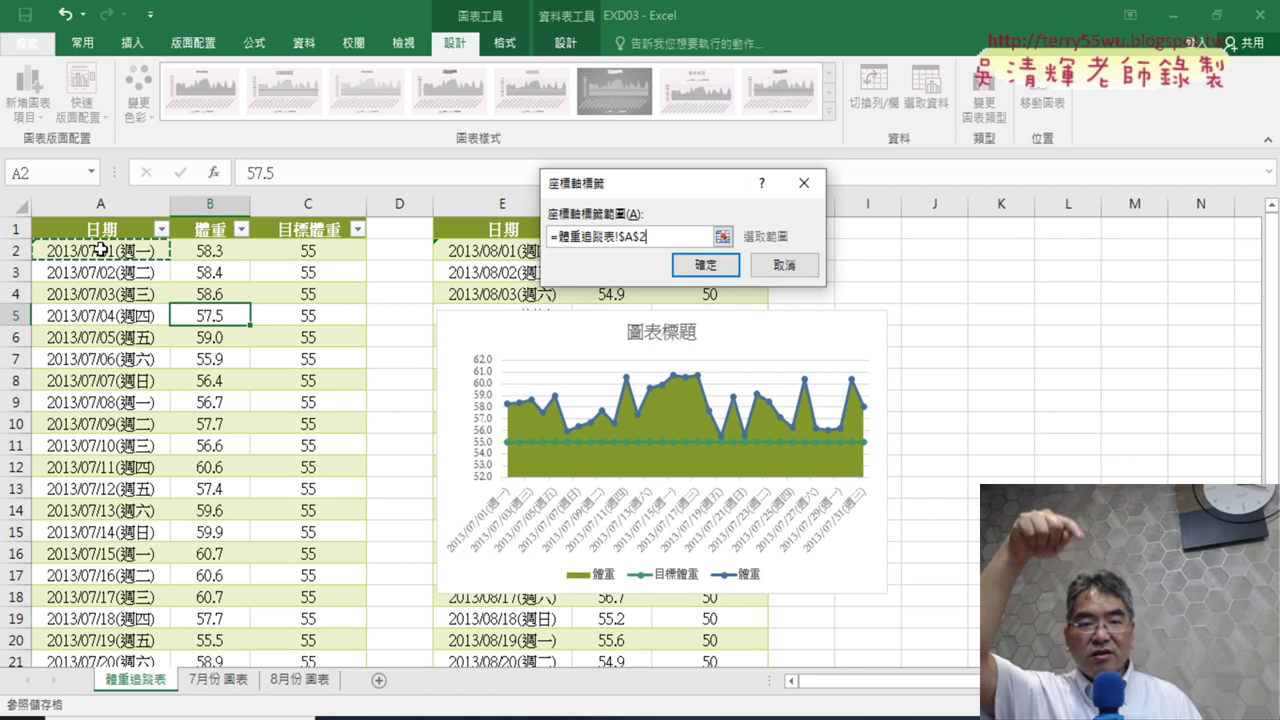